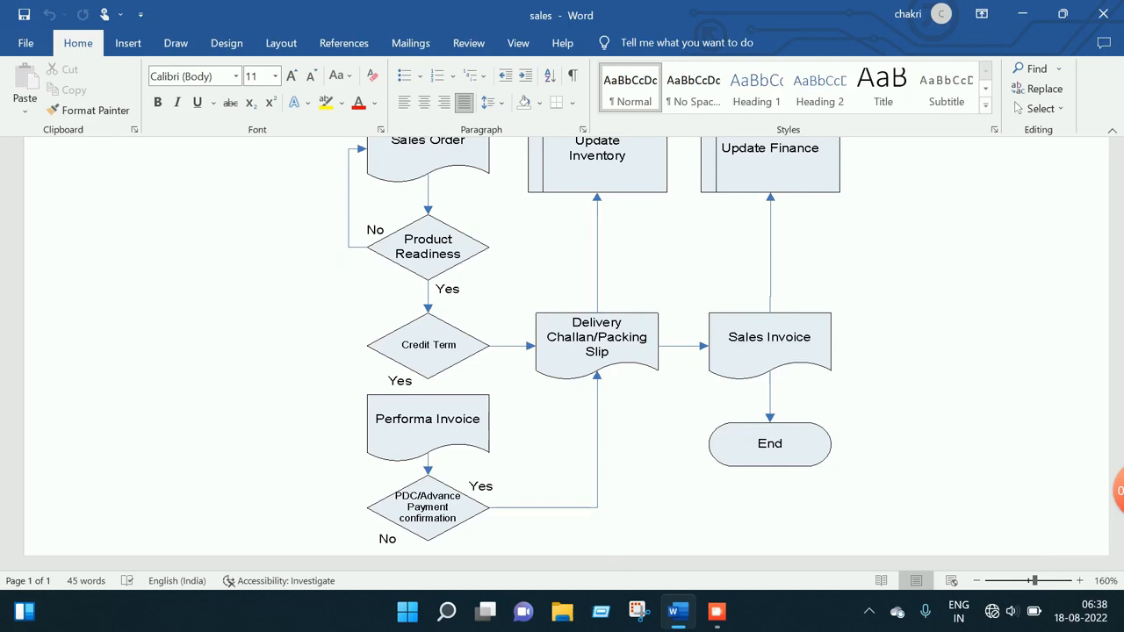
Switch to Focus 9 and load the Local - Sales Work Flow in the Design Workflow screen for review.
{"action": "mouse_move", "coordinate": [1118, 491]}
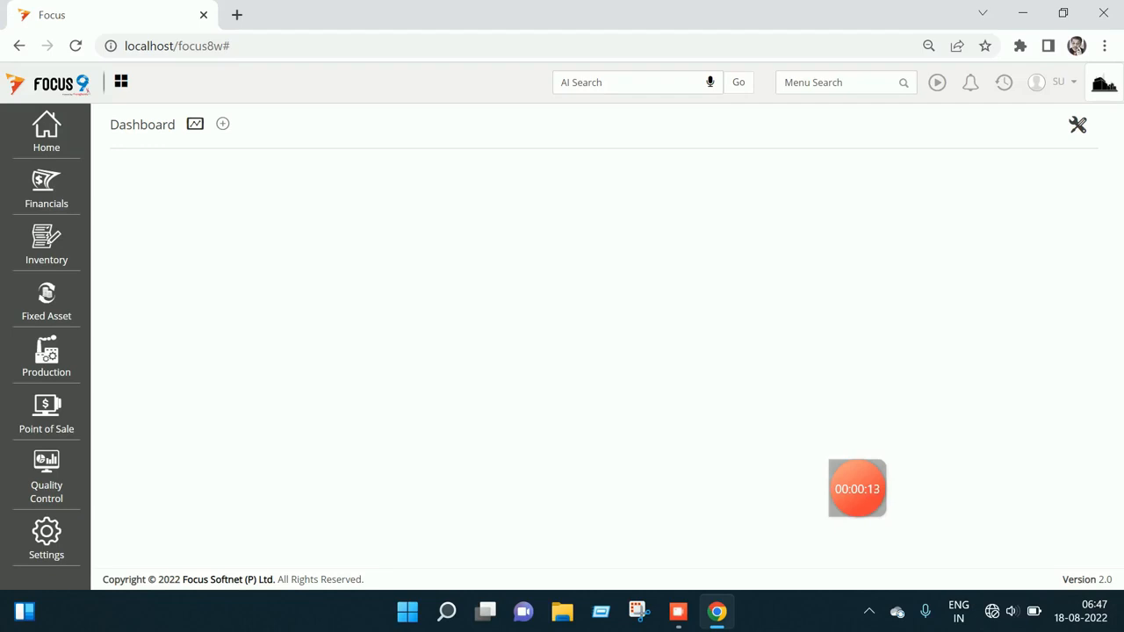
{"action": "left_click", "coordinate": [837, 83]}
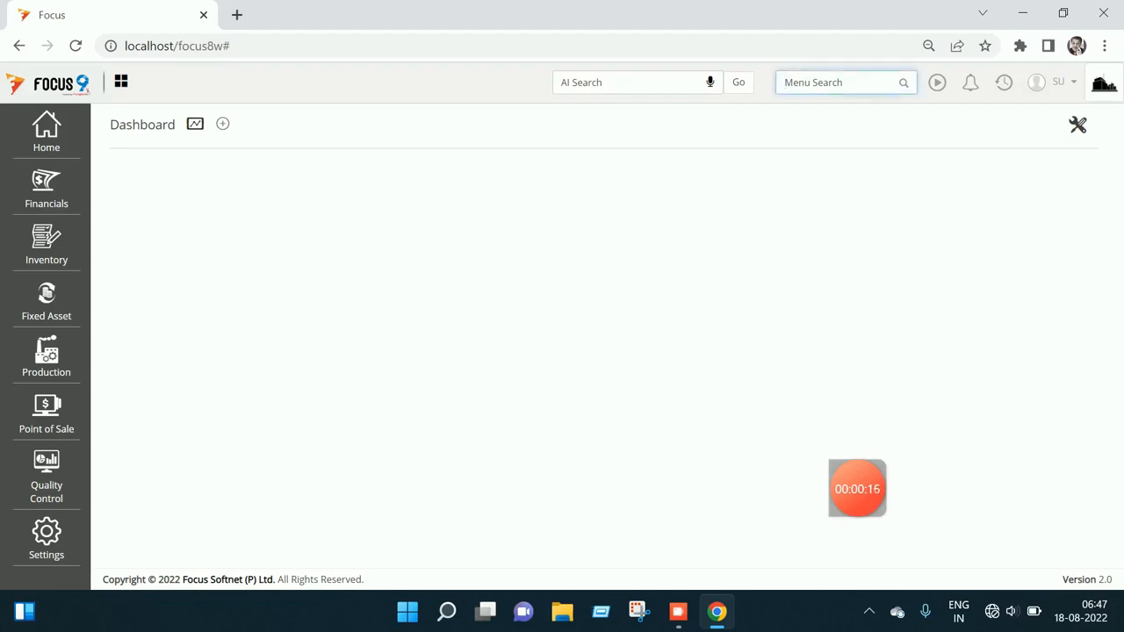
{"action": "type", "text": "work"}
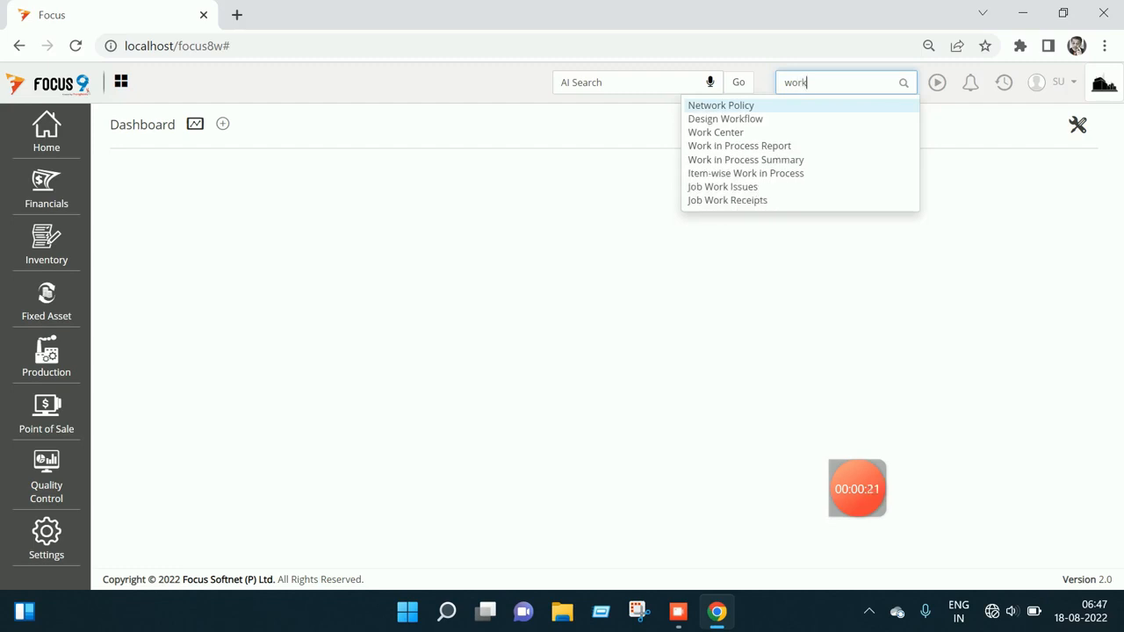
{"action": "type", "text": "f"}
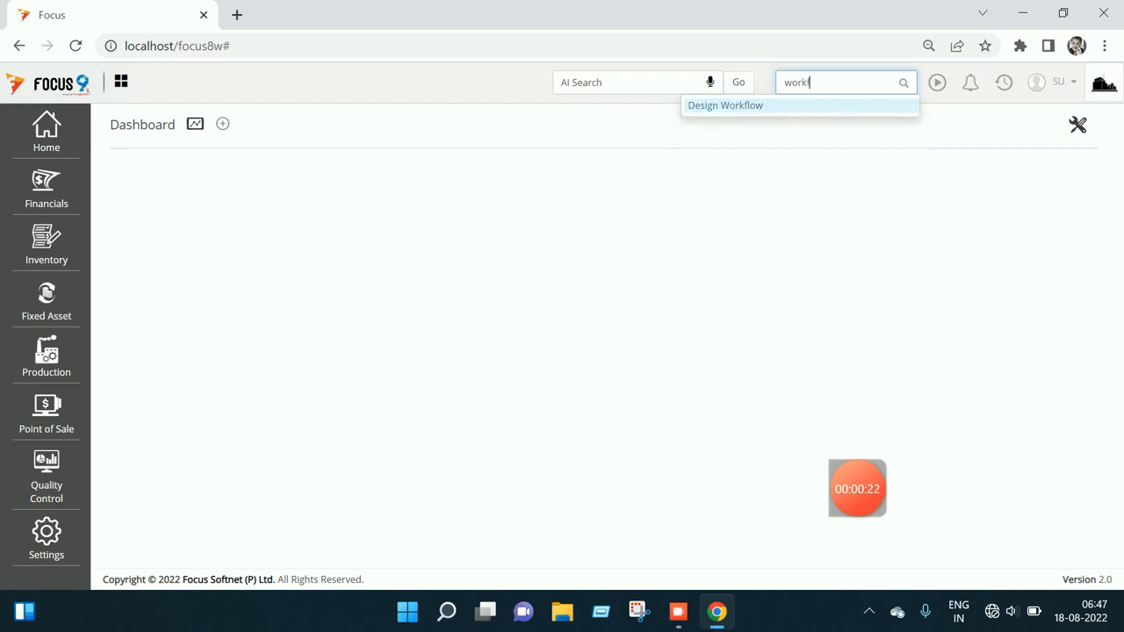
{"action": "key", "text": "Return"}
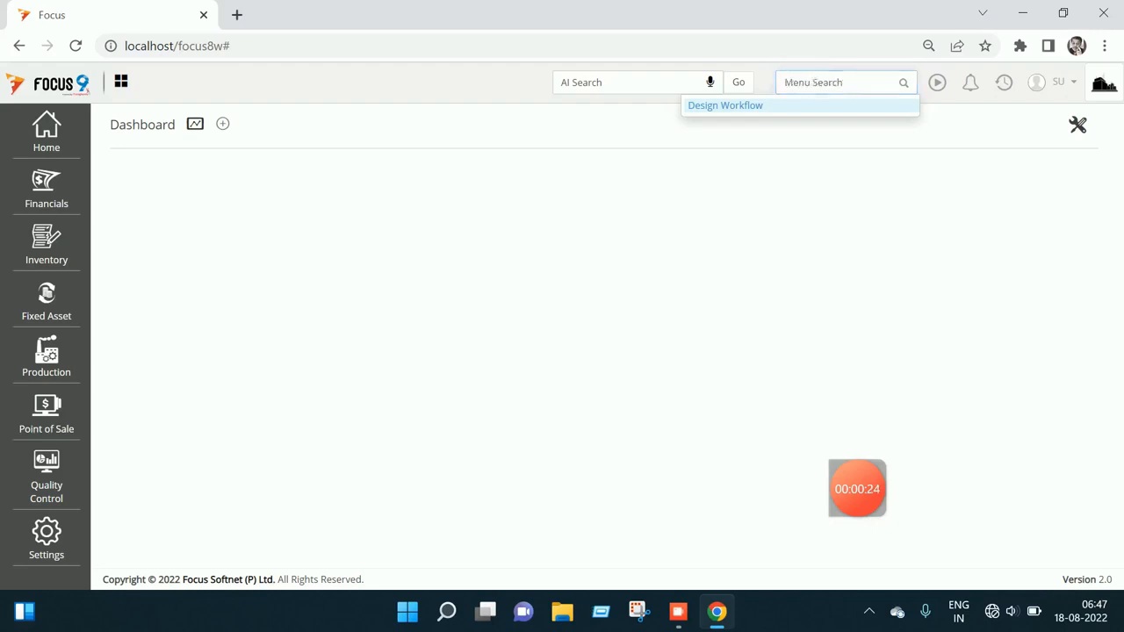
{"action": "left_click", "coordinate": [446, 164]}
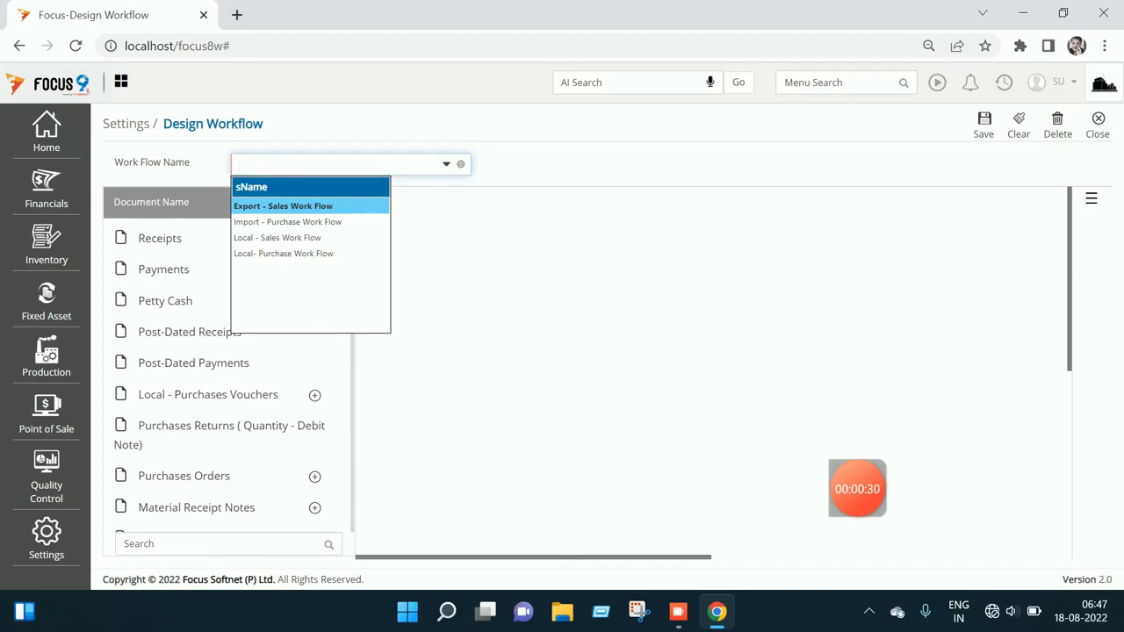
{"action": "left_click", "coordinate": [277, 238]}
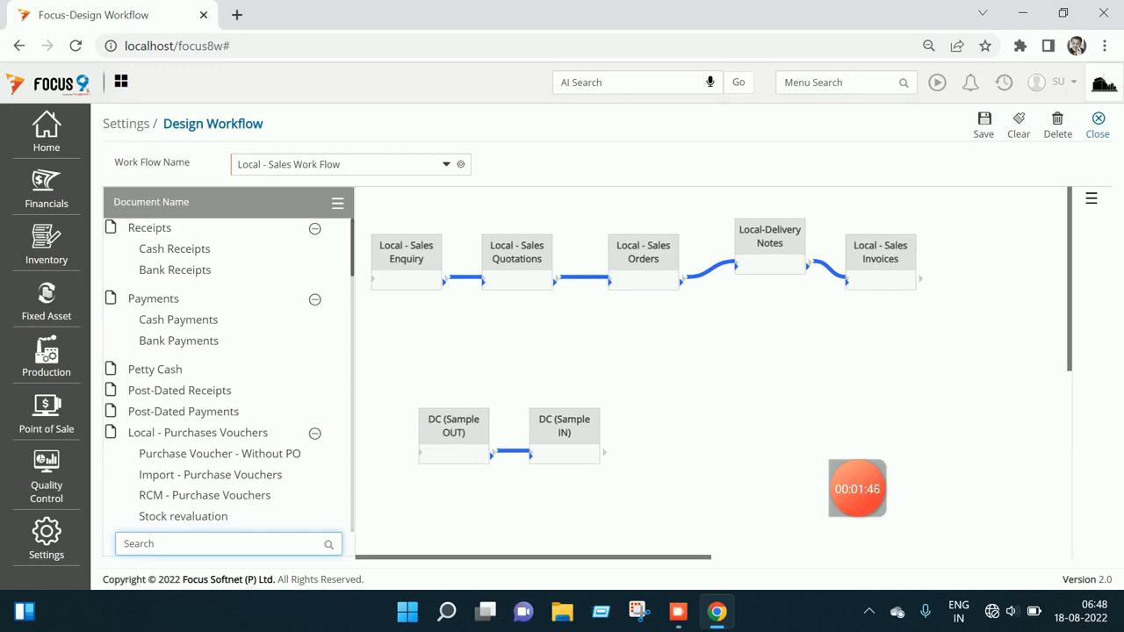
Close the workflow designer and start a new Local - Sales Enquiry voucher.
{"action": "left_click", "coordinate": [1098, 124]}
{"action": "left_click", "coordinate": [834, 83]}
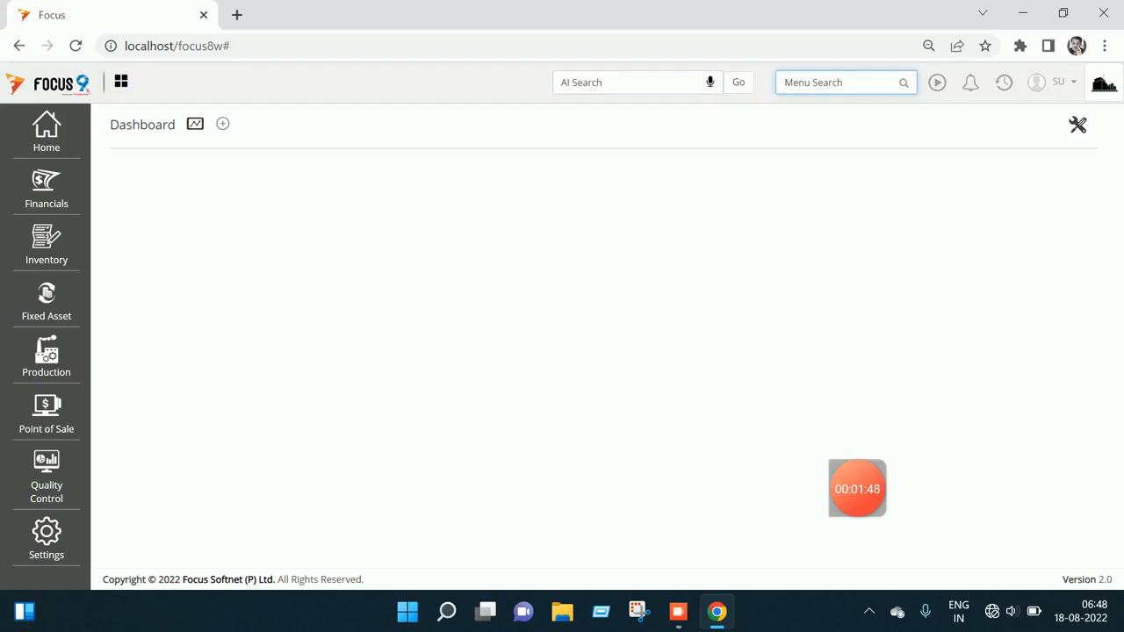
{"action": "type", "text": "local"}
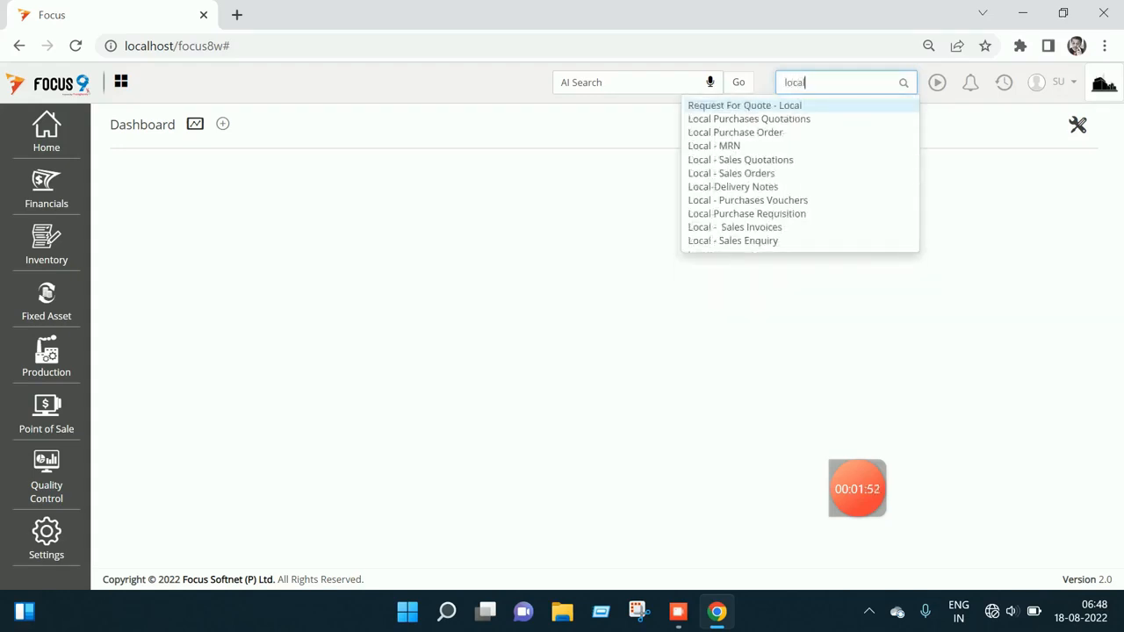
{"action": "key", "text": "Return"}
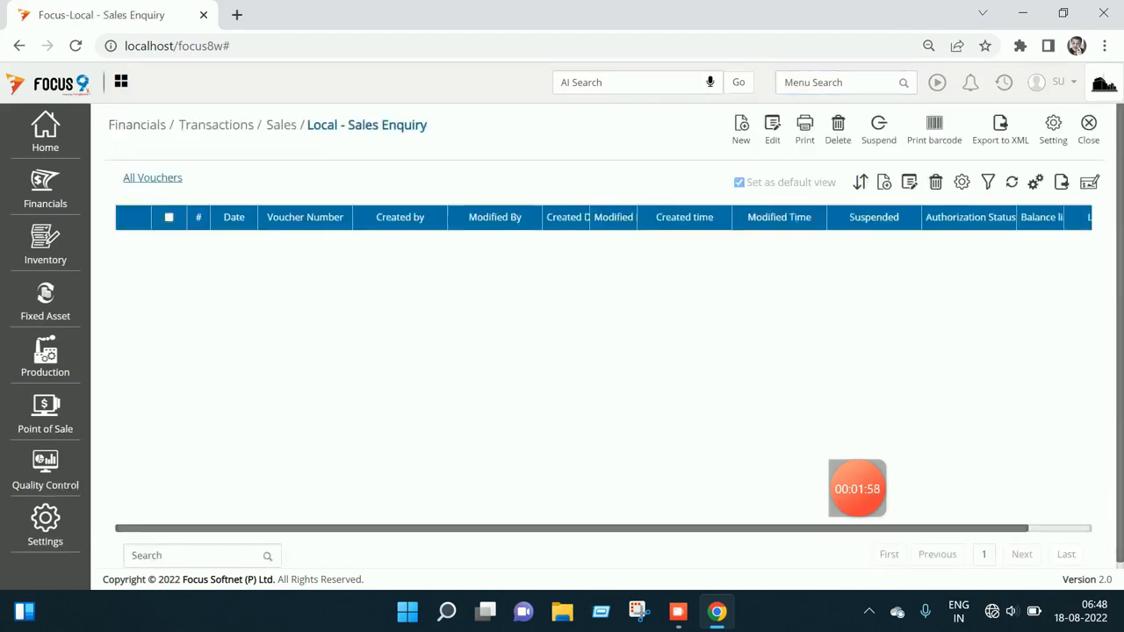
{"action": "left_click", "coordinate": [741, 129]}
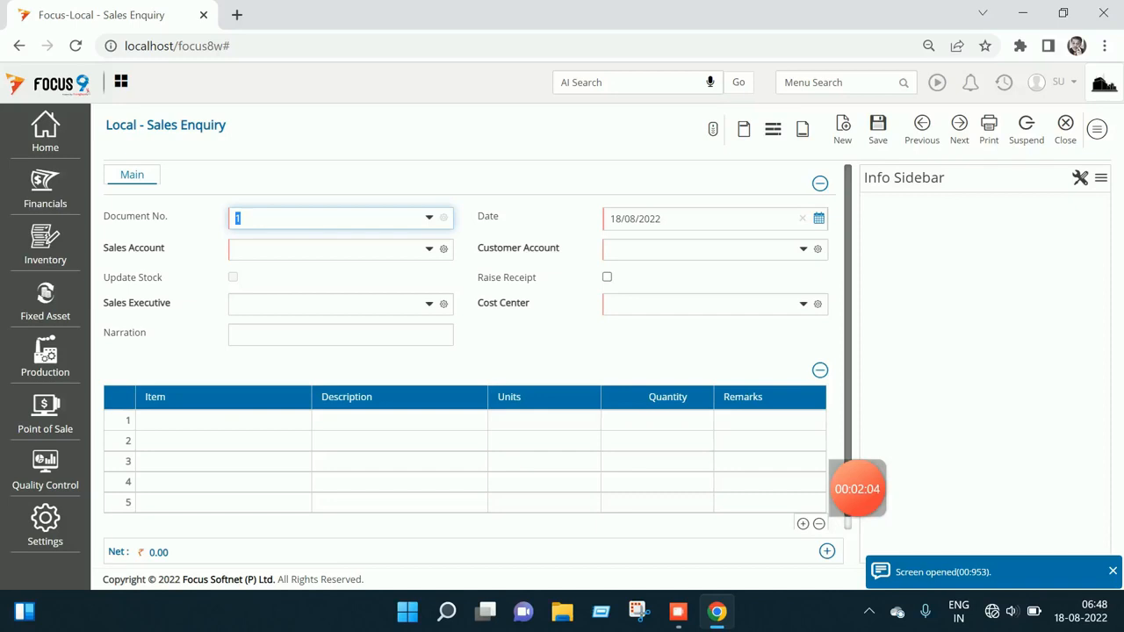
{"action": "mouse_move", "coordinate": [213, 553]}
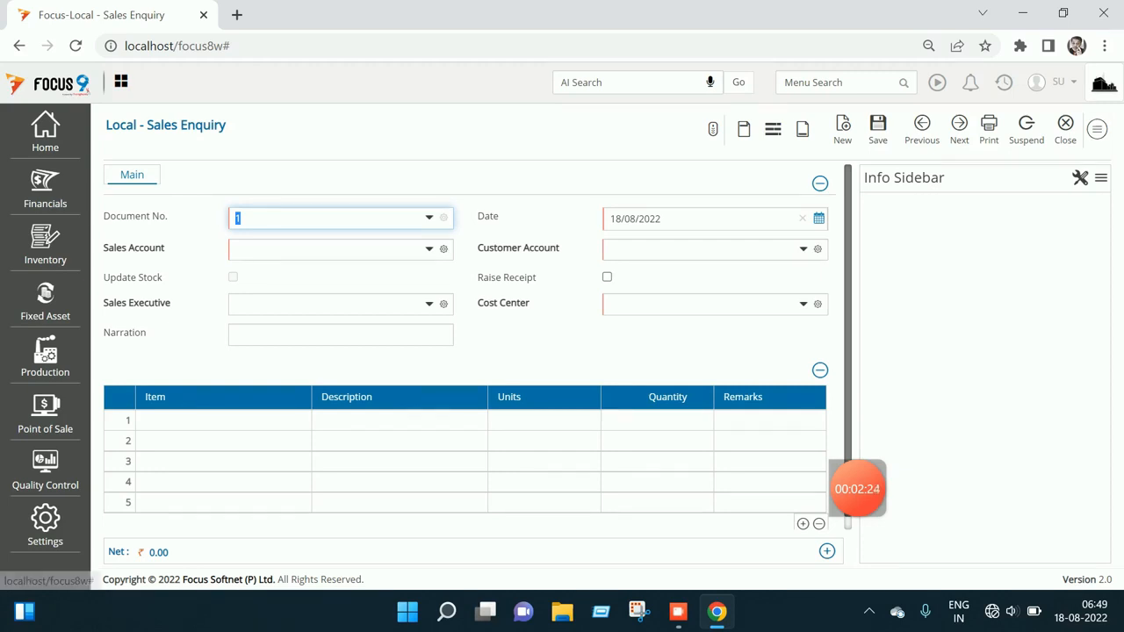
Disable the Update FA posting option in the Local - Sales Enquiry document settings and save the change.
{"action": "left_click", "coordinate": [1097, 129]}
{"action": "left_click", "coordinate": [1026, 382]}
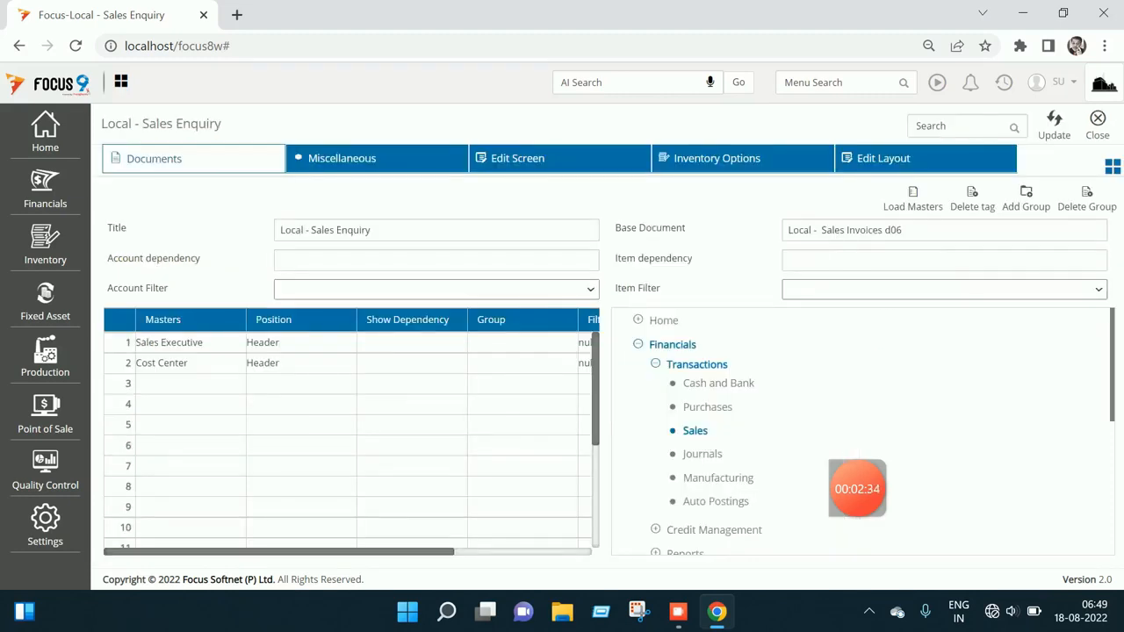
{"action": "left_click", "coordinate": [342, 159]}
{"action": "left_click", "coordinate": [625, 204]}
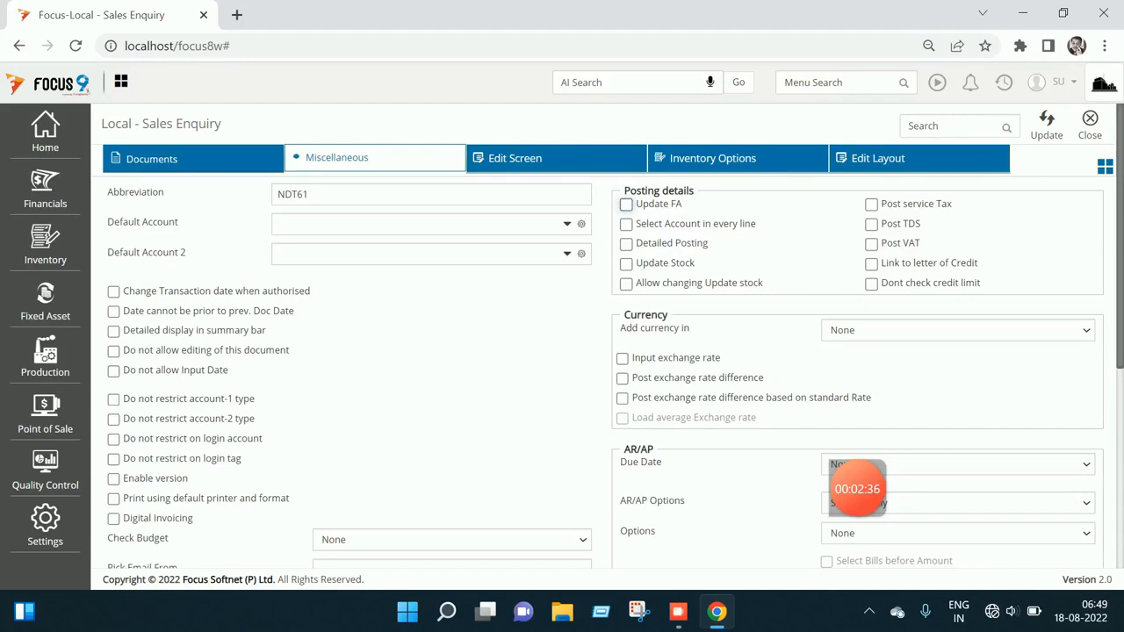
{"action": "left_click", "coordinate": [1046, 124]}
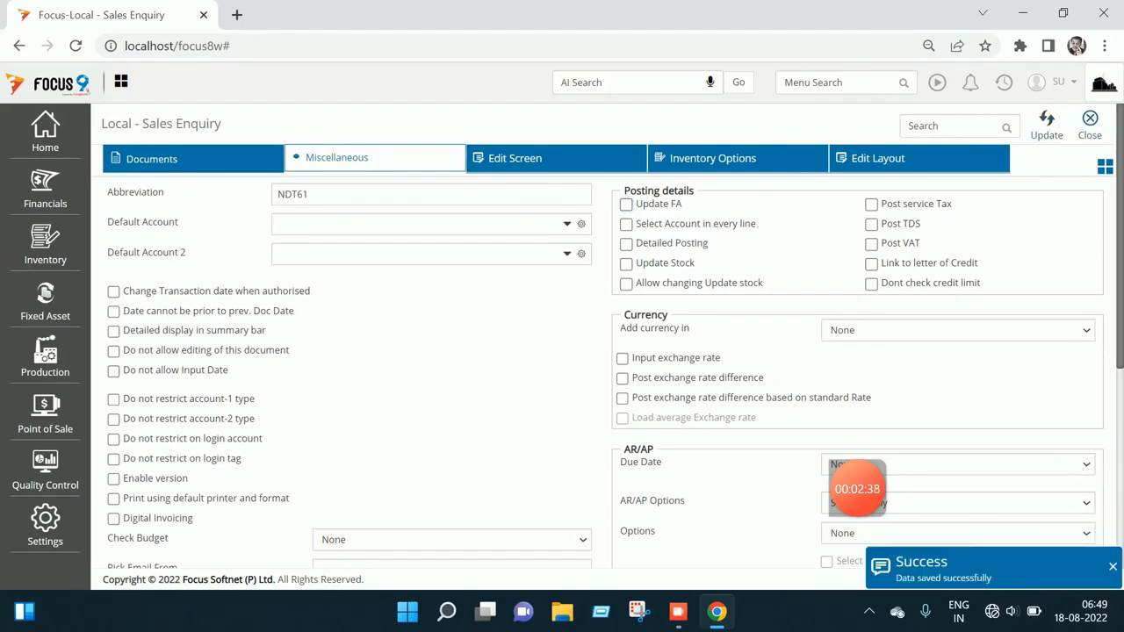
{"action": "left_click", "coordinate": [1090, 123]}
Start a new sales enquiry and set its customer account to Customer A - Local.
{"action": "left_click", "coordinate": [742, 129]}
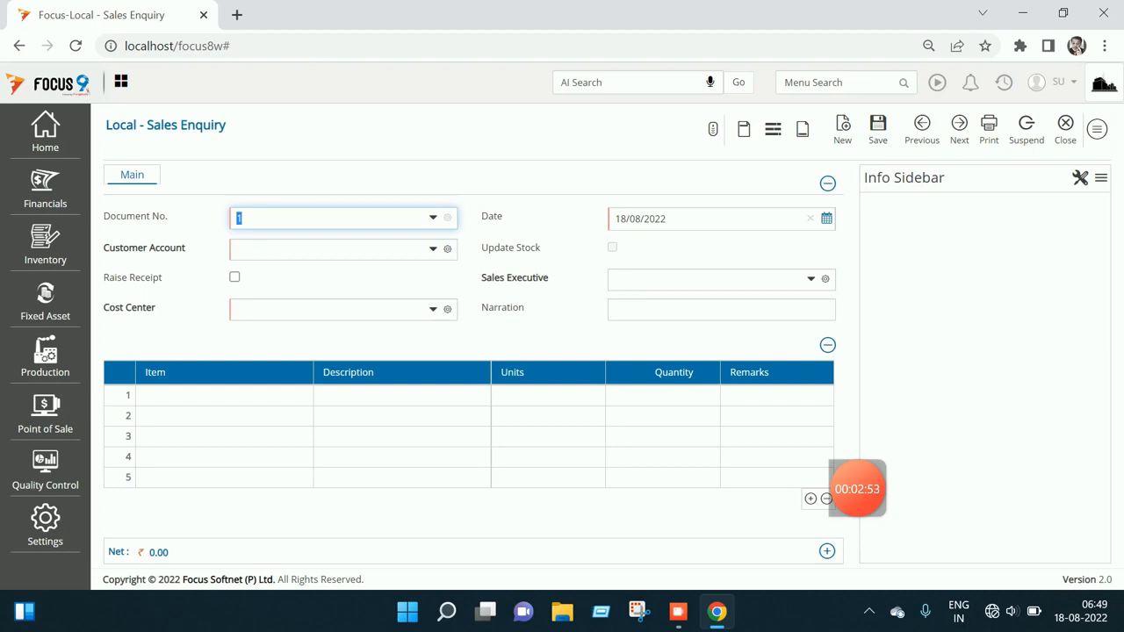
{"action": "key", "text": "Tab"}
{"action": "type", "text": "cus"}
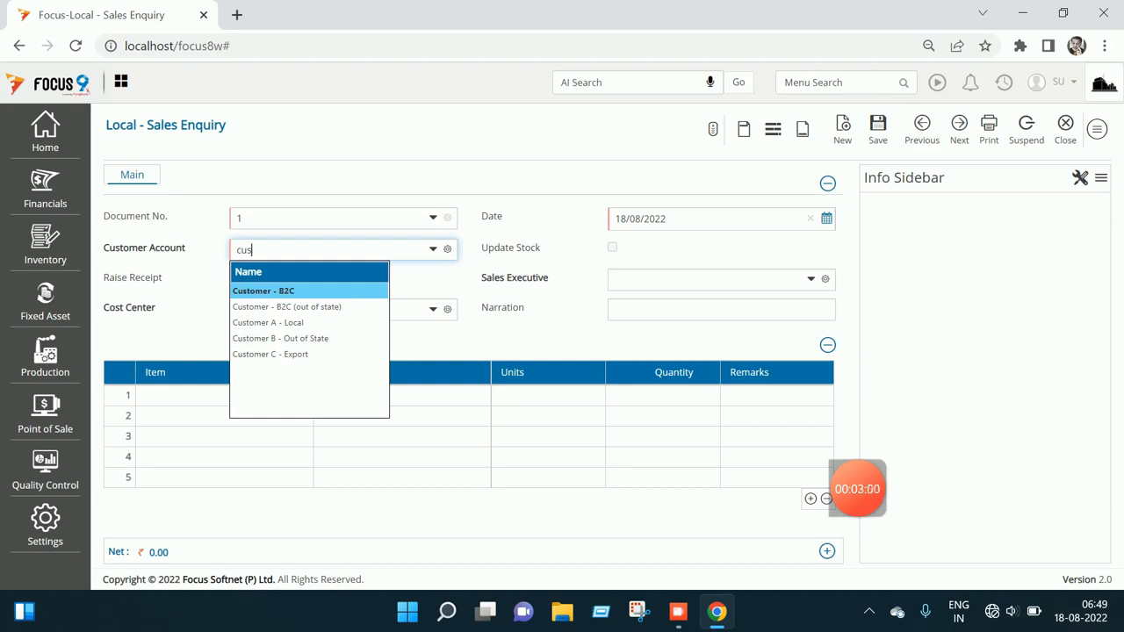
{"action": "left_click", "coordinate": [268, 322]}
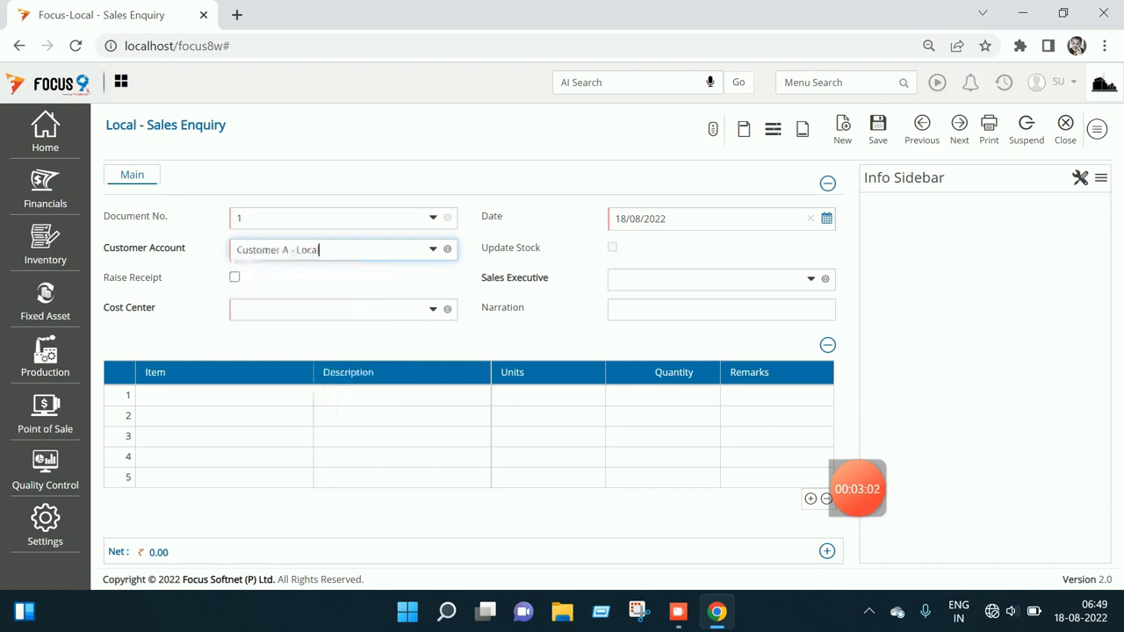
{"action": "key", "text": "Tab"}
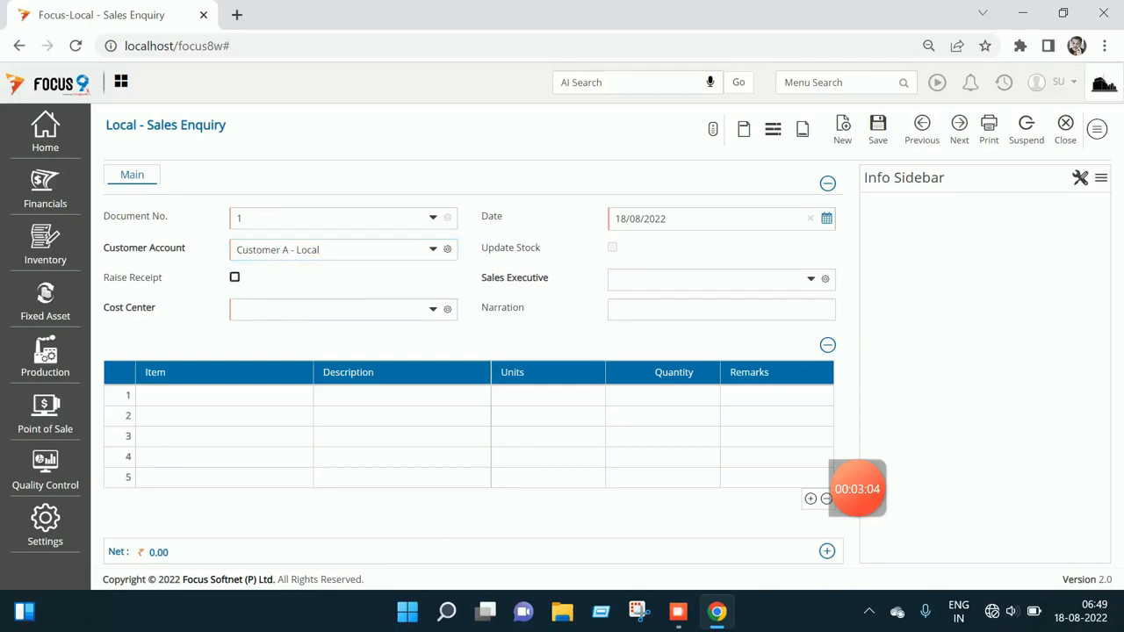
{"action": "key", "text": "Tab"}
Examine the general, details and GST fields of a new customer account form, and close it without saving.
{"action": "left_click", "coordinate": [320, 250]}
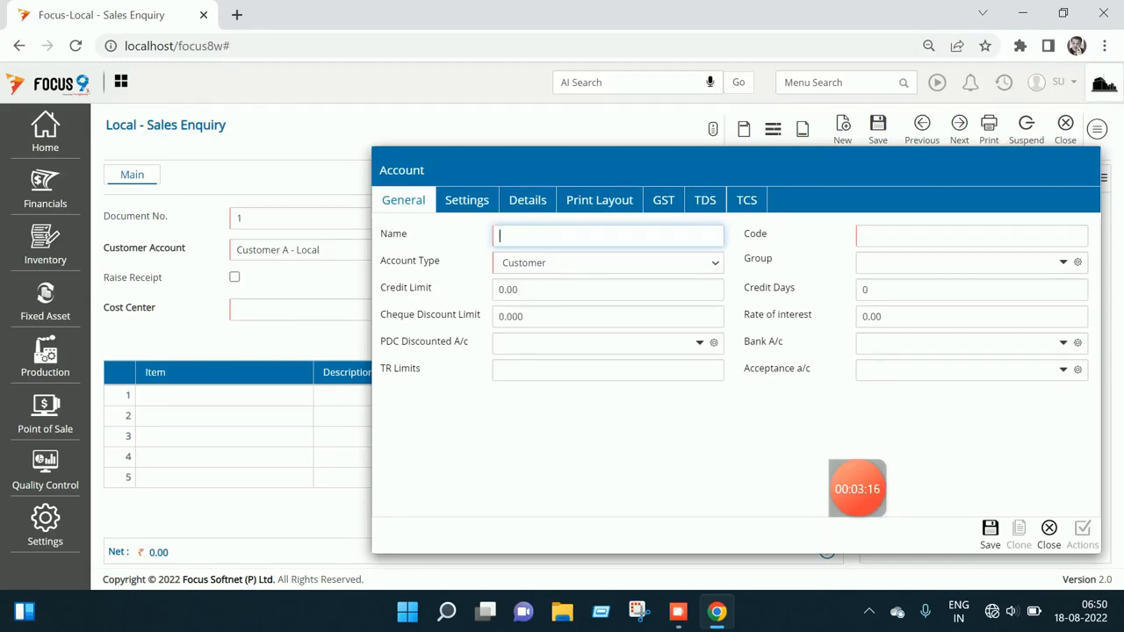
{"action": "left_click", "coordinate": [528, 200]}
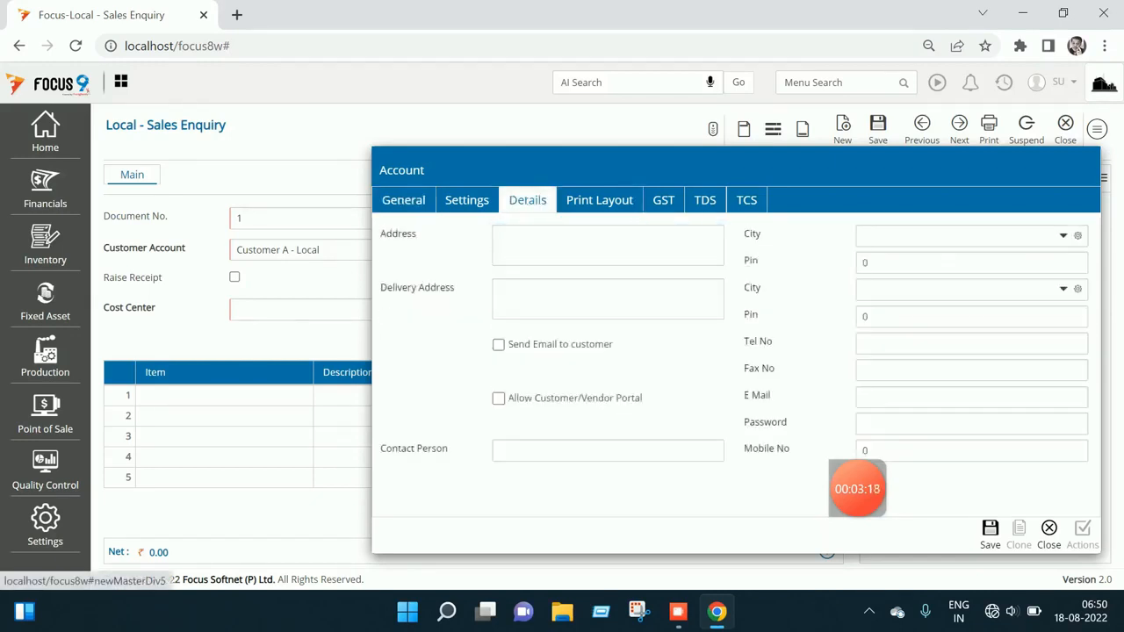
{"action": "left_click", "coordinate": [663, 200]}
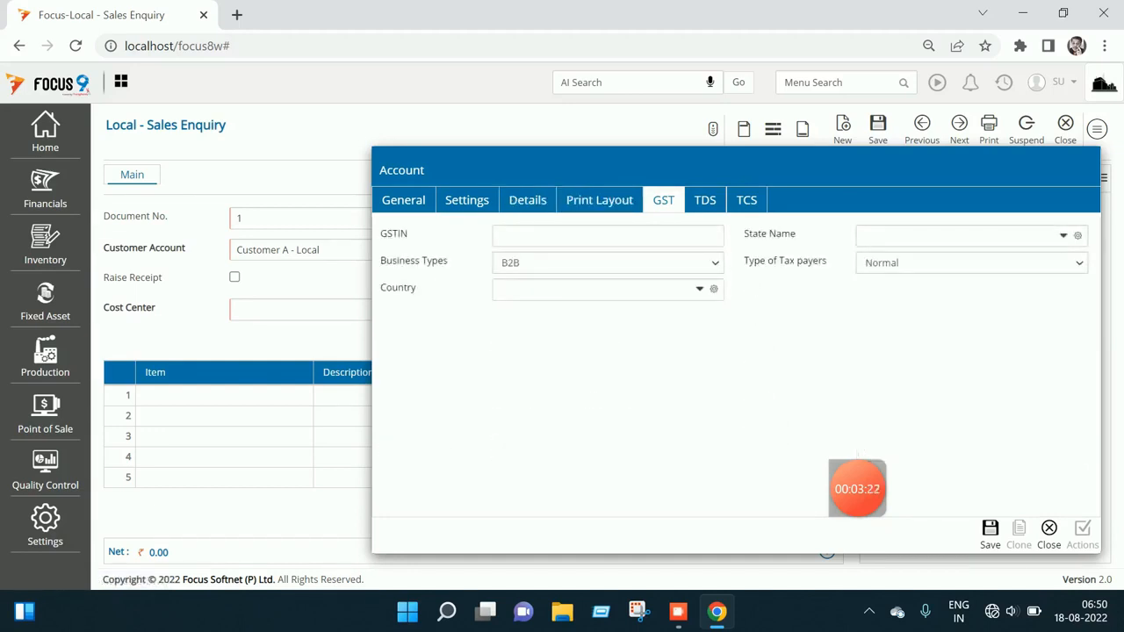
{"action": "left_click", "coordinate": [403, 200]}
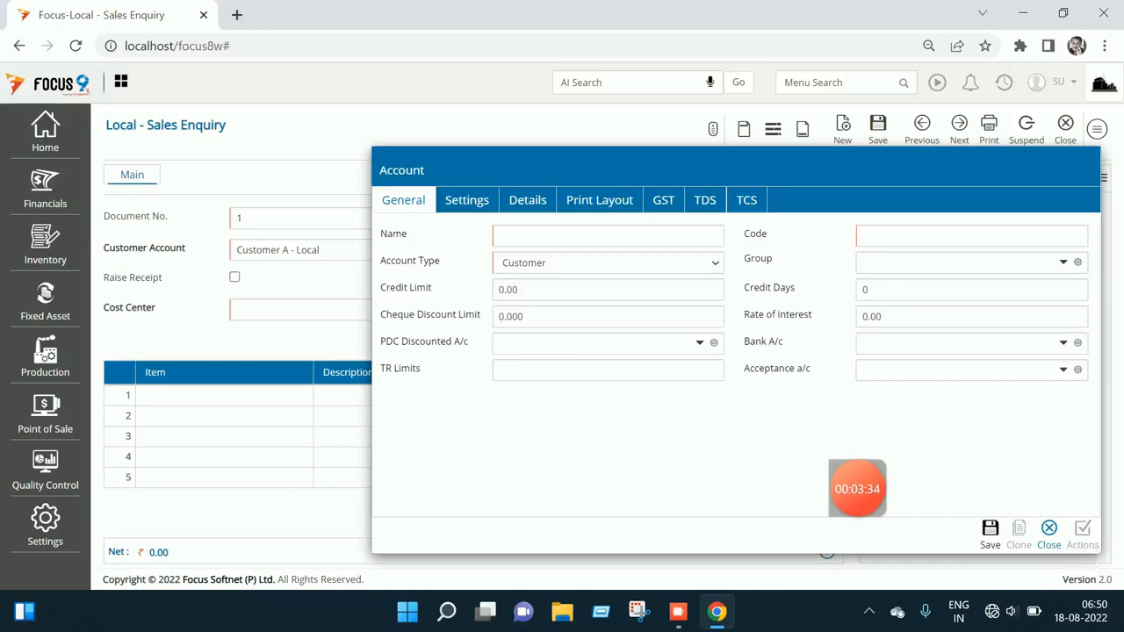
{"action": "left_click", "coordinate": [1049, 531]}
Fill the enquiry header with customer Customer A - Local, sales executive Sales Executive-001 and cost center Cost Center-1.
{"action": "left_click", "coordinate": [351, 250]}
{"action": "left_click", "coordinate": [433, 250]}
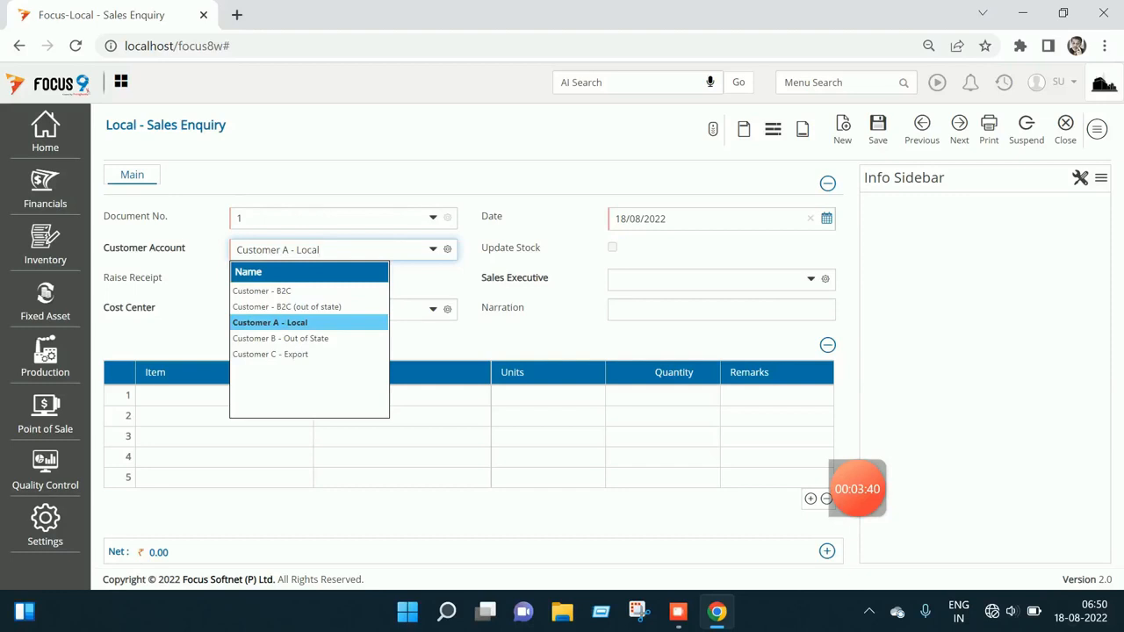
{"action": "key", "text": "Return"}
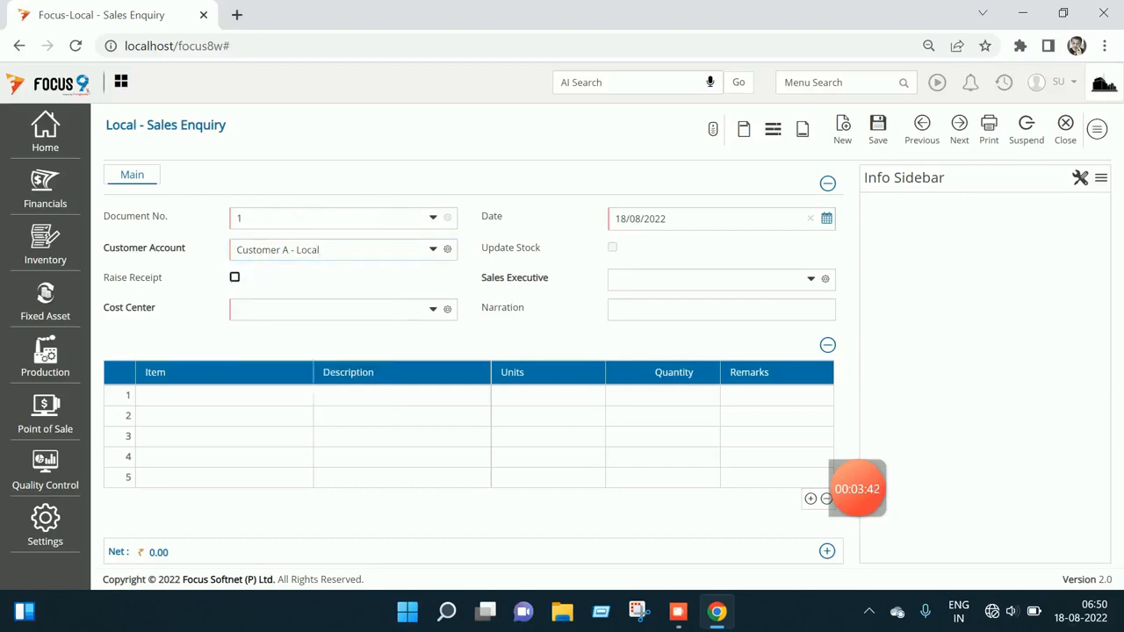
{"action": "key", "text": "Tab"}
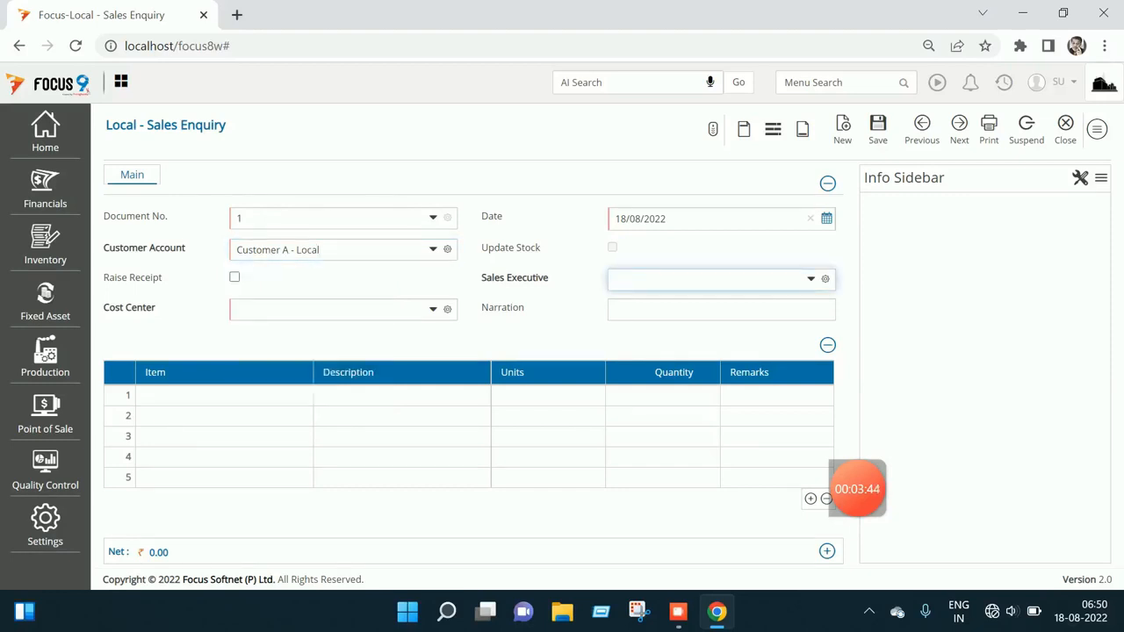
{"action": "key", "text": "space"}
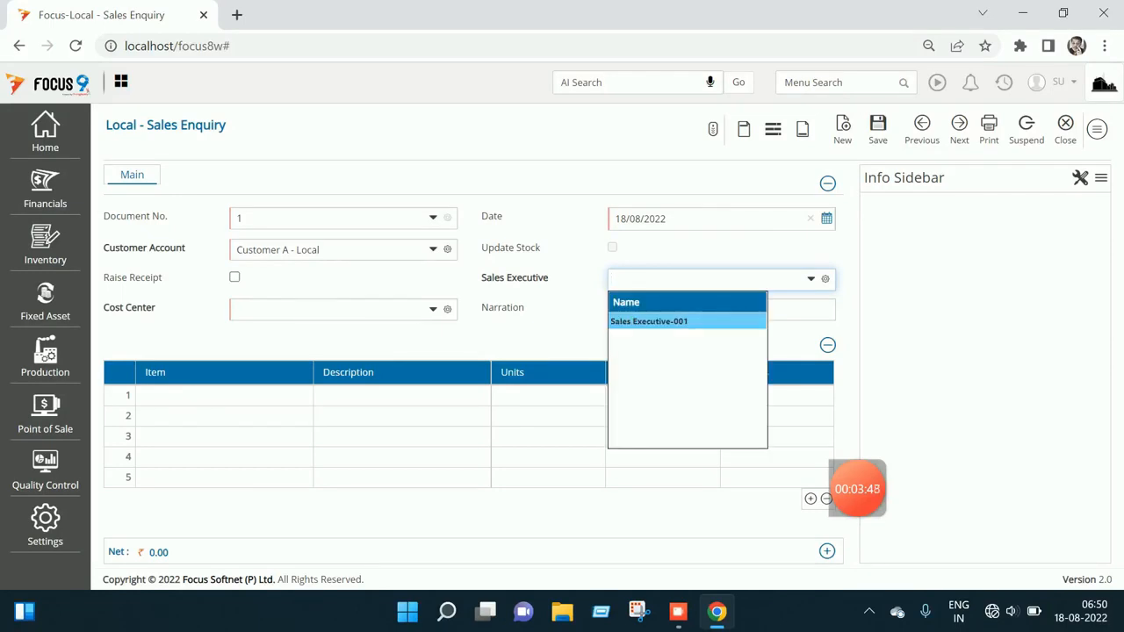
{"action": "key", "text": "Return"}
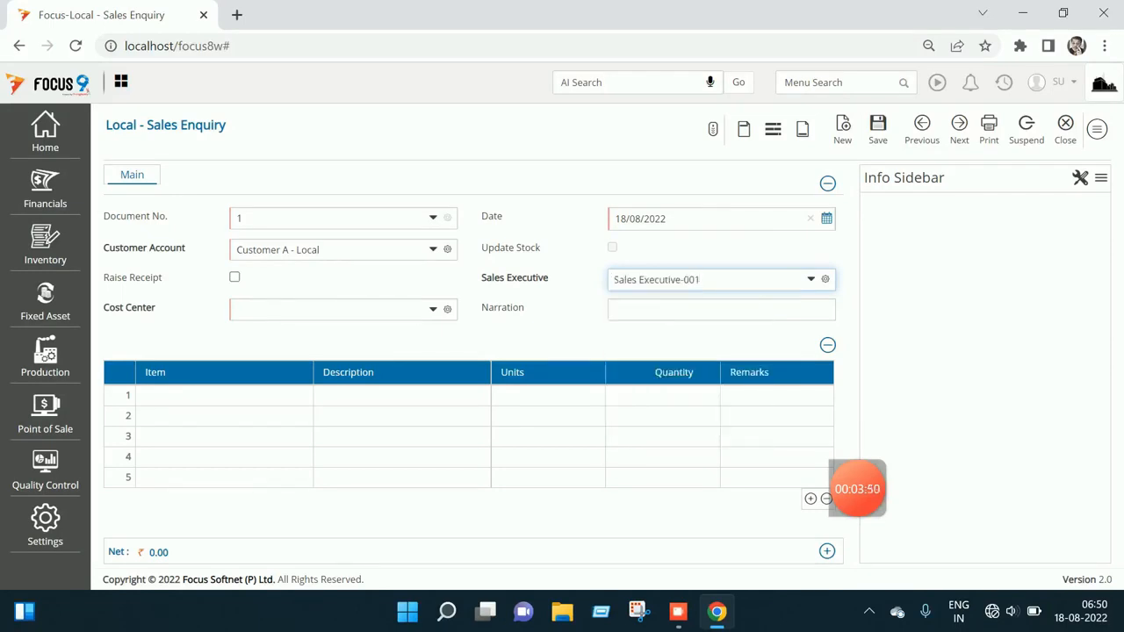
{"action": "key", "text": "Tab"}
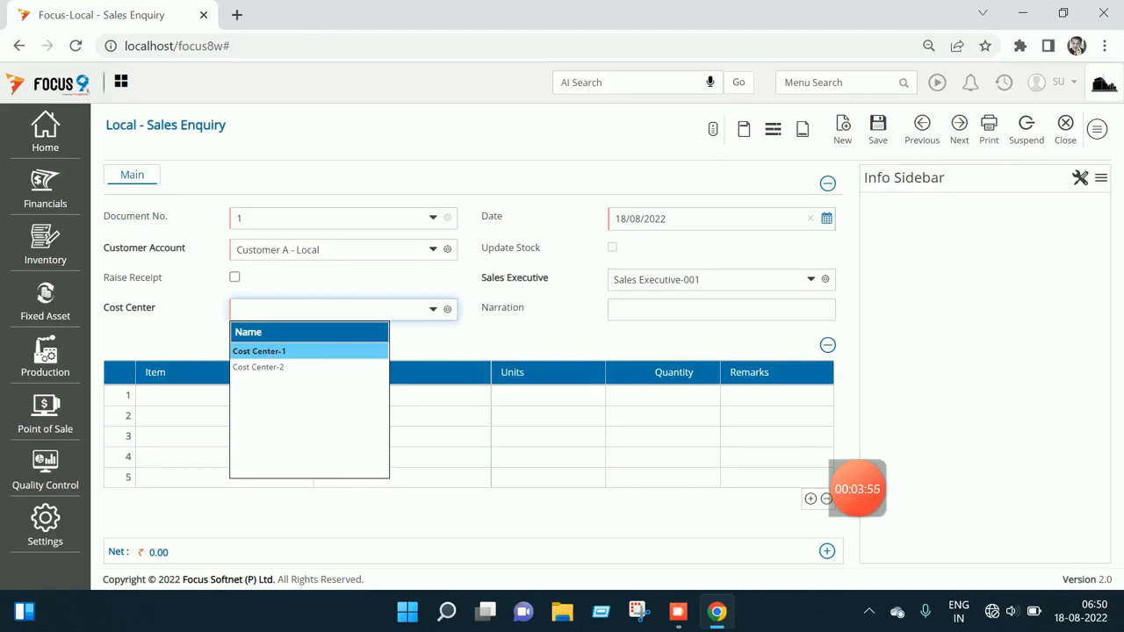
{"action": "key", "text": "Return"}
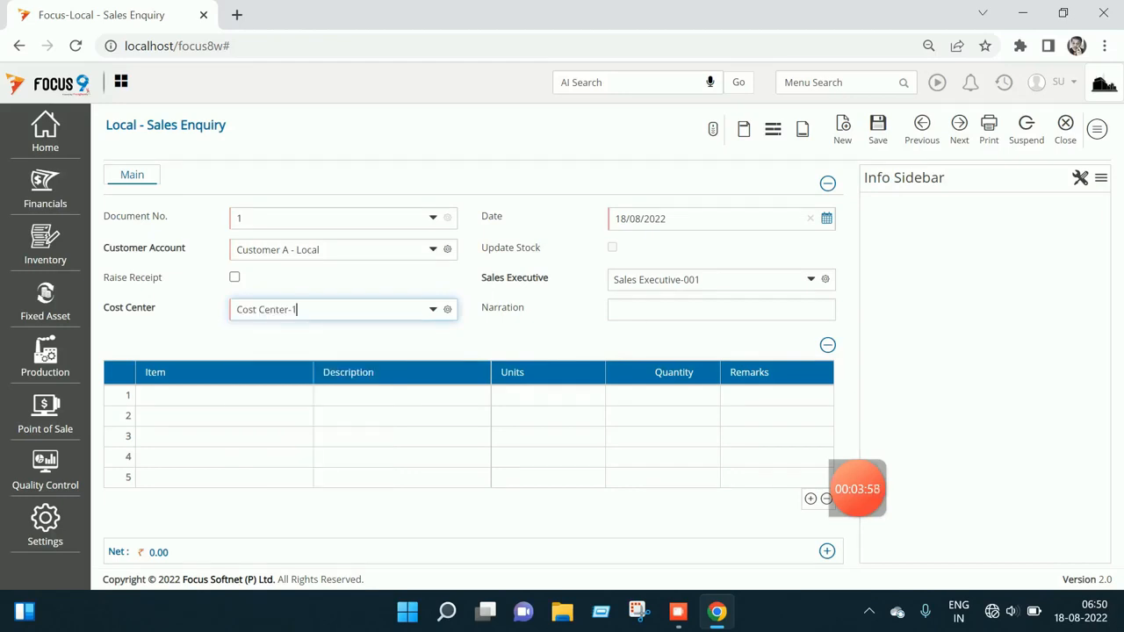
Select Prod-A as the item on the enquiry's first line.
{"action": "key", "text": "Tab"}
{"action": "key", "text": "Tab"}
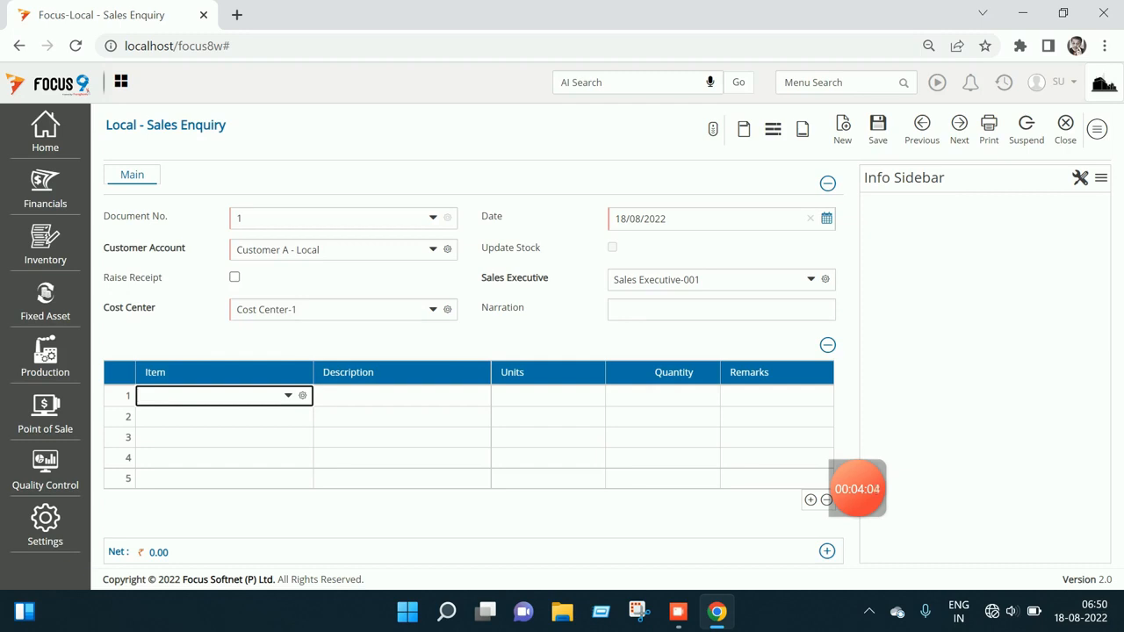
{"action": "key", "text": "space"}
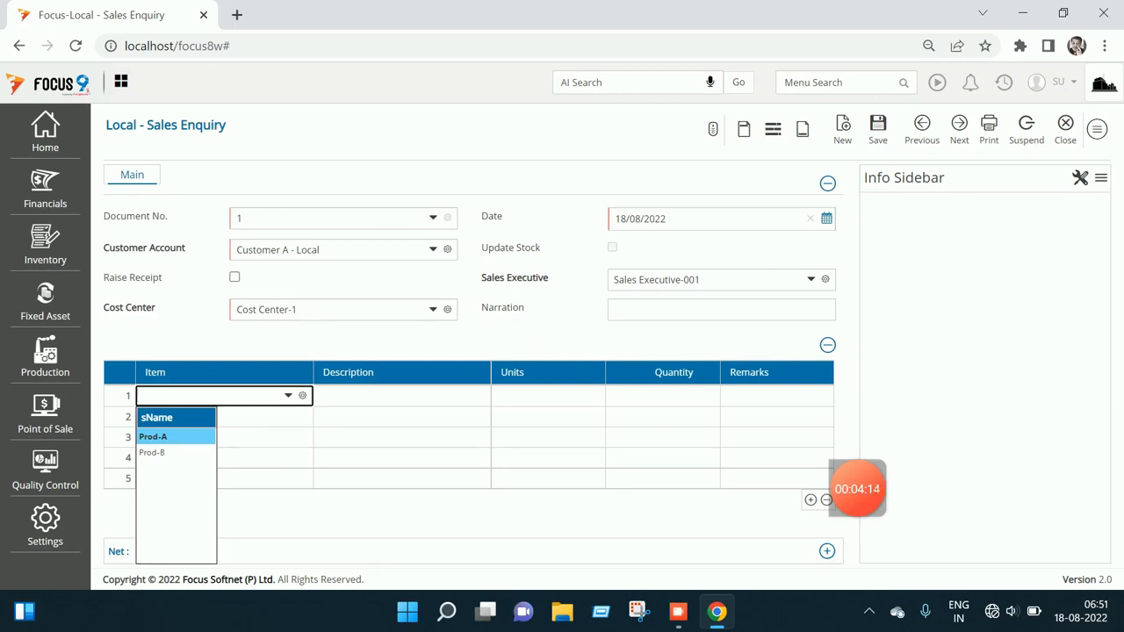
{"action": "key", "text": "Return"}
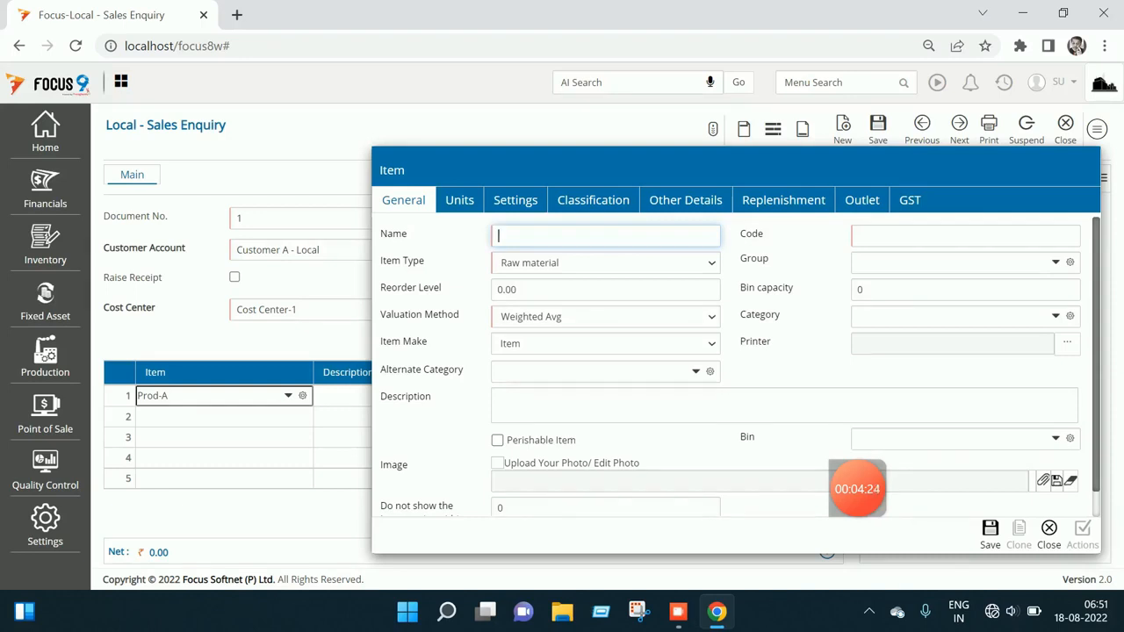
Examine the units, GST and general fields of a new item form, and close it without saving.
{"action": "left_click", "coordinate": [459, 200]}
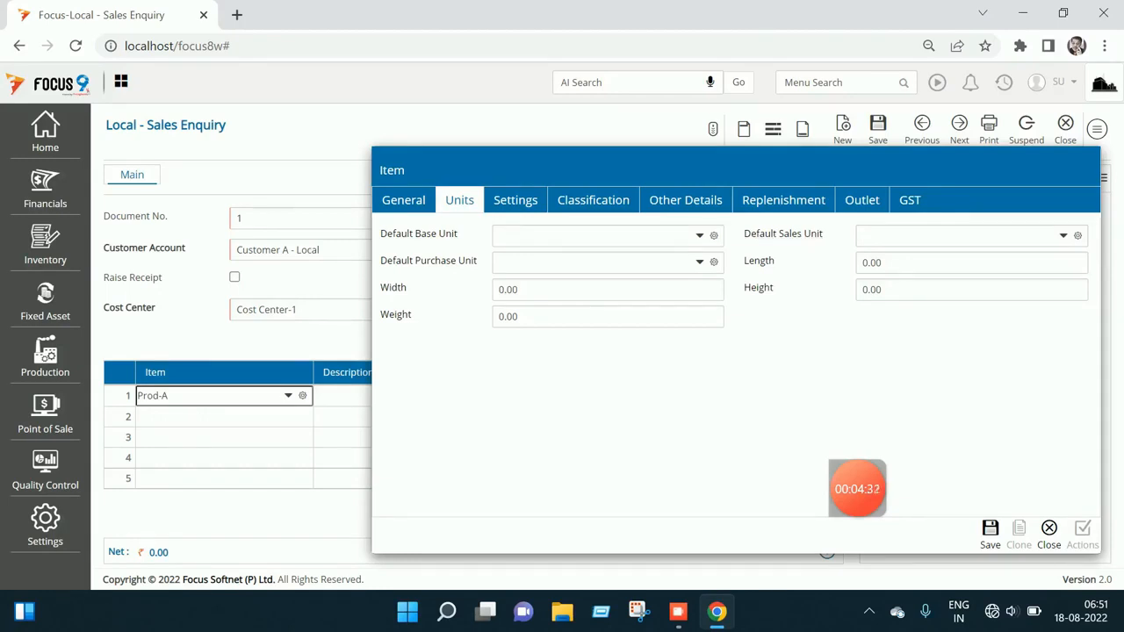
{"action": "left_click", "coordinate": [910, 201]}
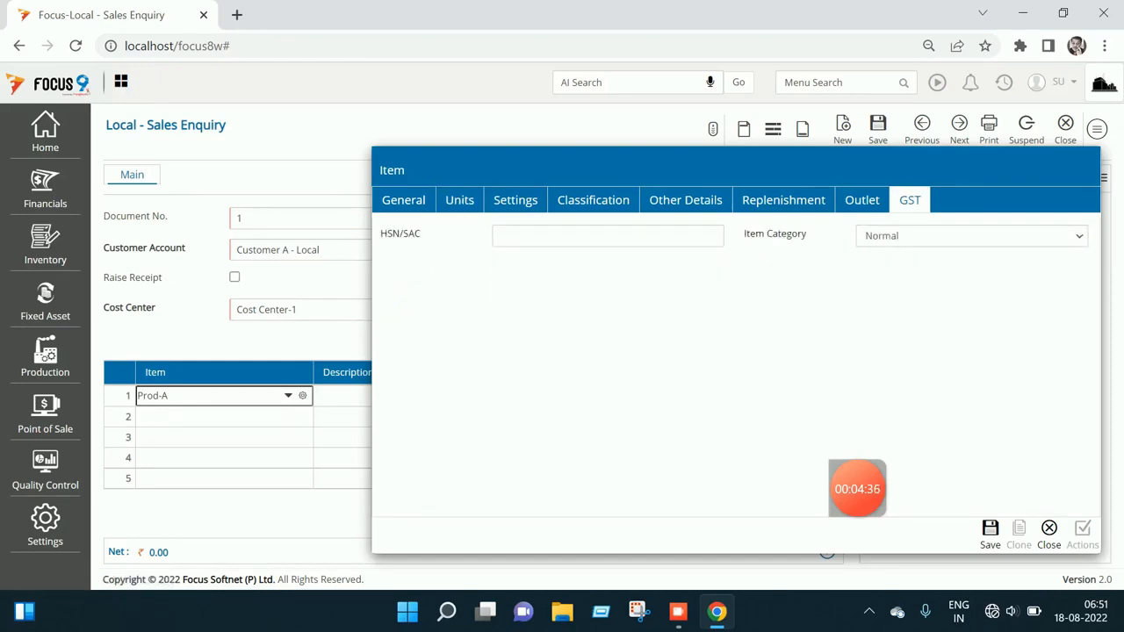
{"action": "left_click", "coordinate": [403, 200]}
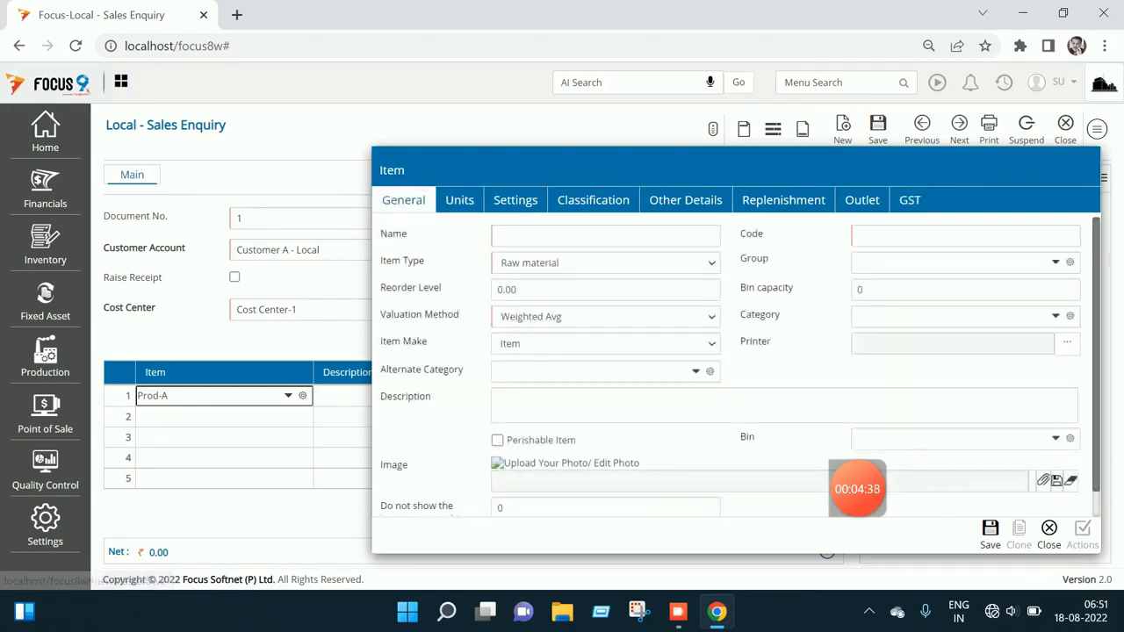
{"action": "left_click", "coordinate": [1049, 534]}
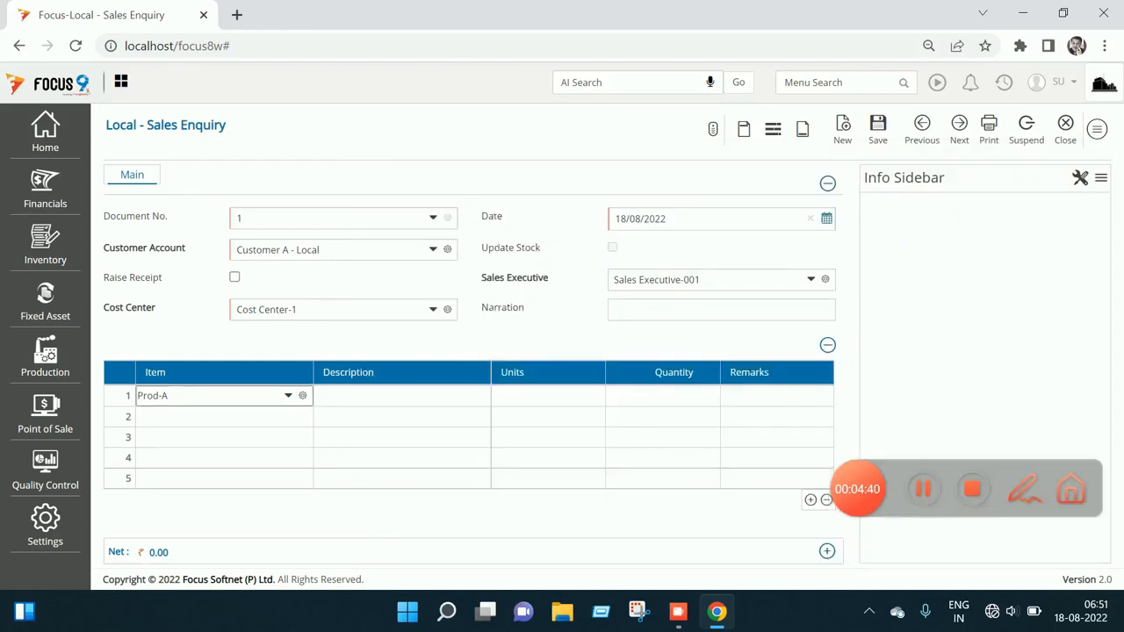
Set the quantity of the Prod-A line to 10 and save the sales enquiry.
{"action": "key", "text": "Tab"}
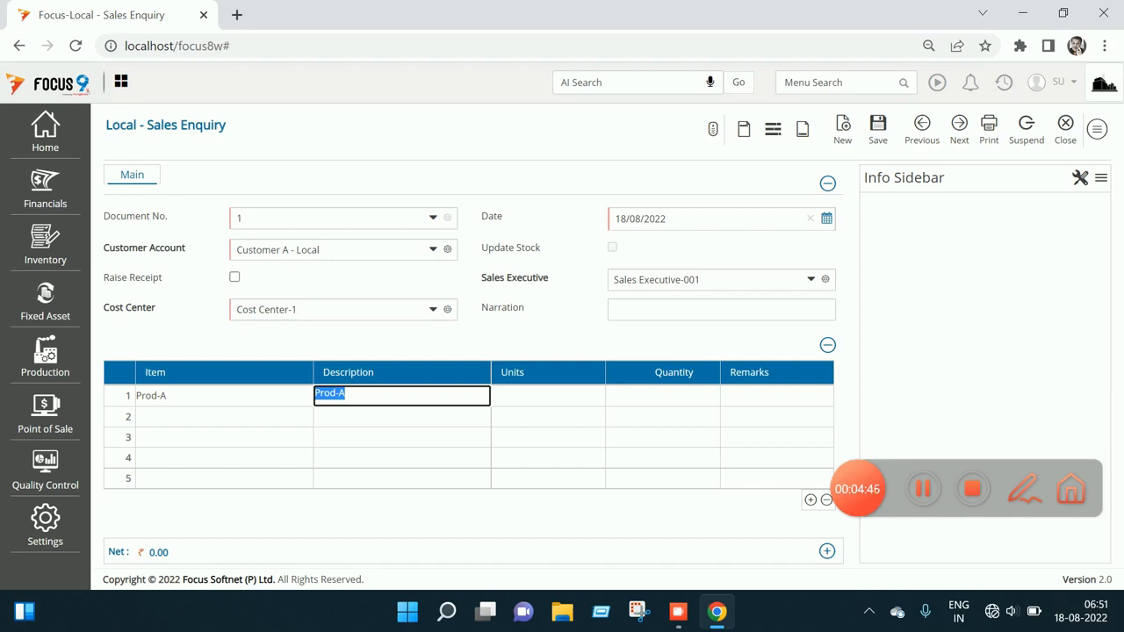
{"action": "left_click_drag", "start_coordinate": [1014, 473], "coordinate": [994, 619]}
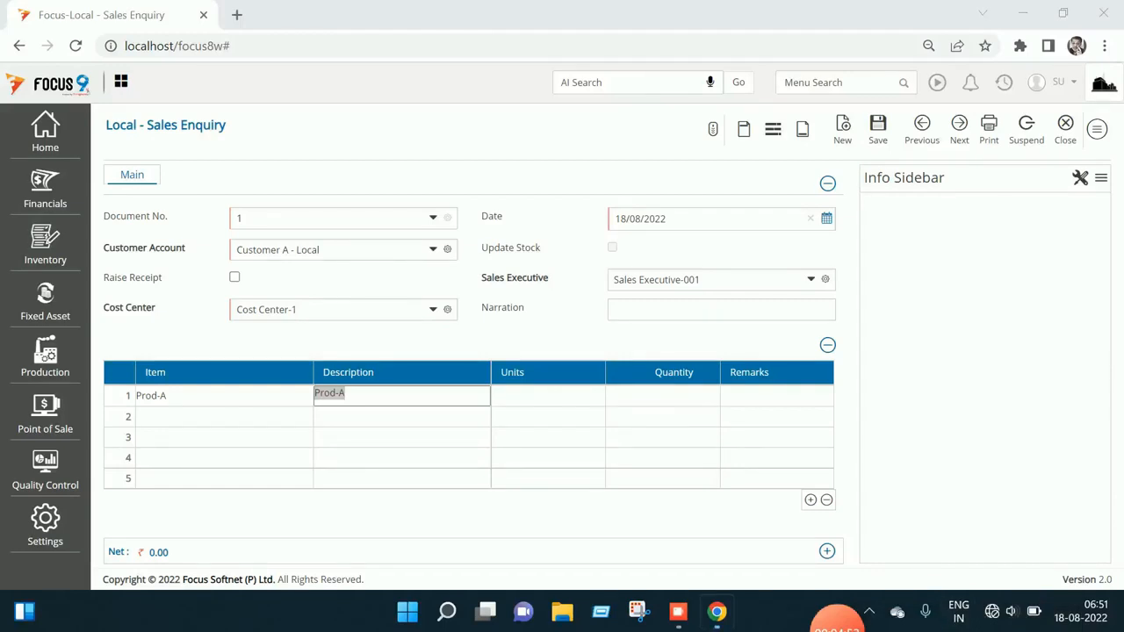
{"action": "left_click", "coordinate": [663, 396]}
{"action": "key", "text": "BackSpace"}
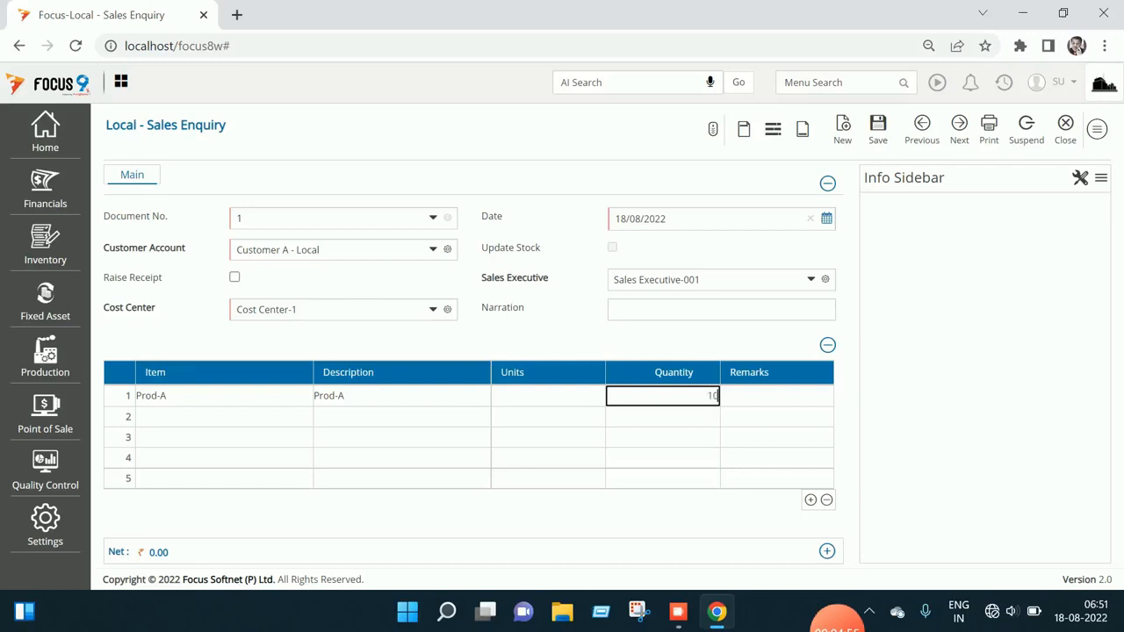
{"action": "key", "text": "Tab"}
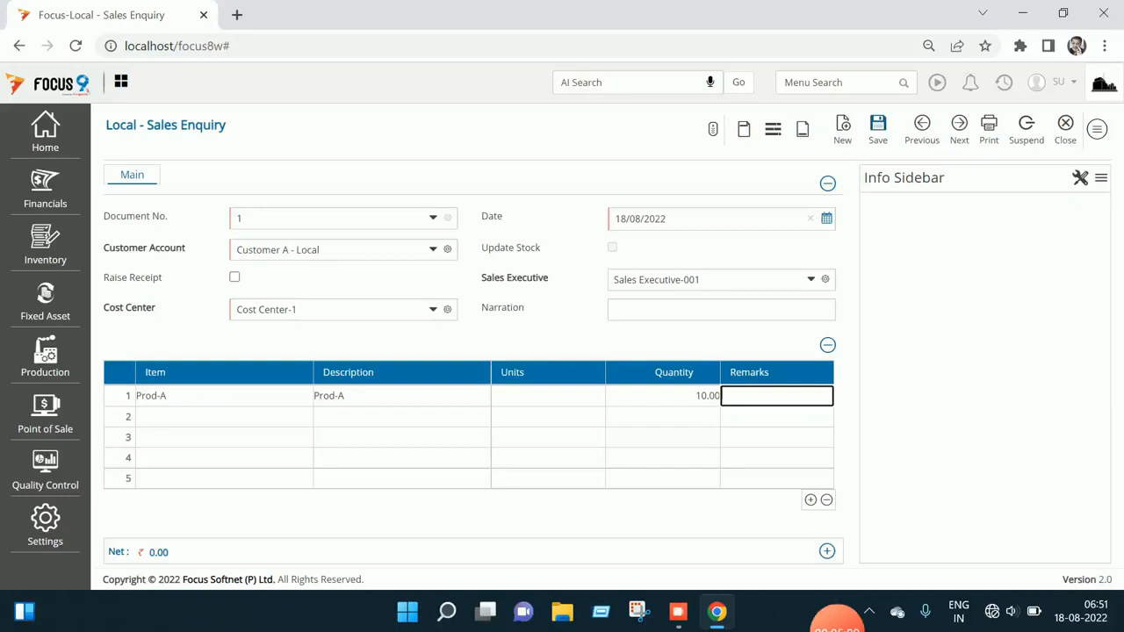
{"action": "key", "text": "ctrl+s"}
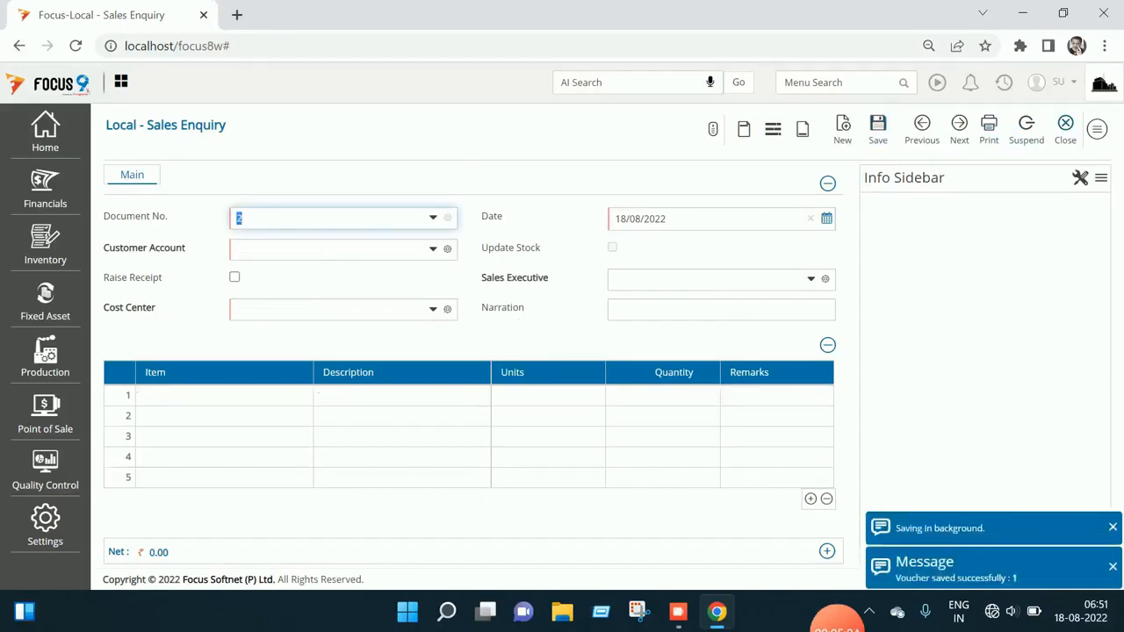
Close the sales enquiry screens and open the Local - Sales Quotations voucher list.
{"action": "left_click", "coordinate": [1065, 129]}
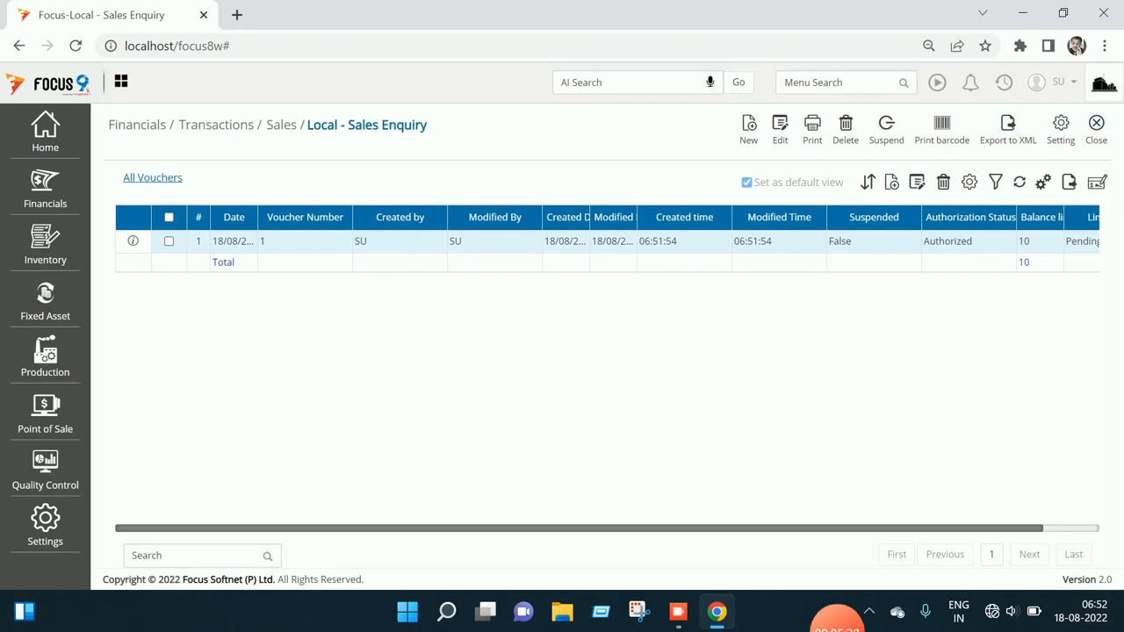
{"action": "left_click", "coordinate": [1096, 129]}
{"action": "left_click", "coordinate": [837, 83]}
{"action": "type", "text": "sales q"}
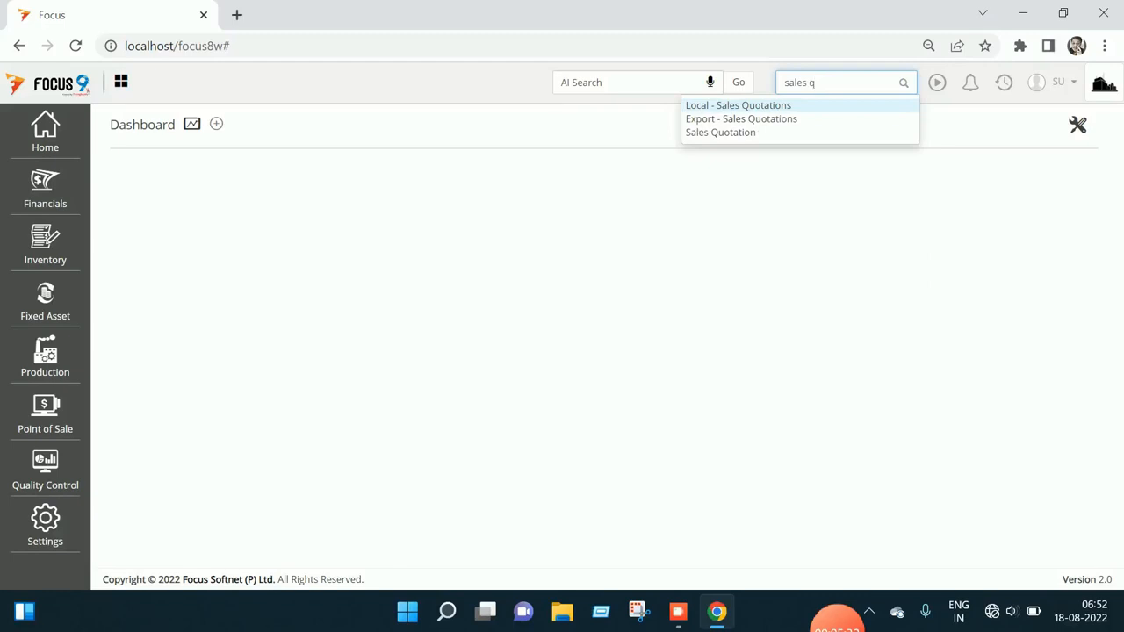
{"action": "key", "text": "Return"}
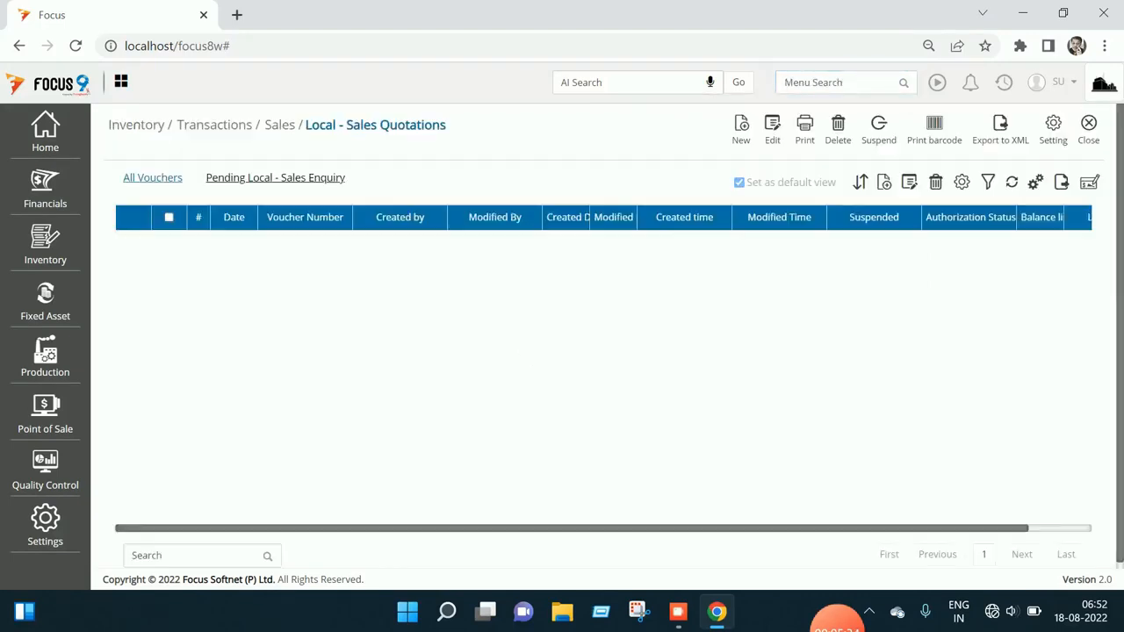
Convert pending Local - Sales Enquiry voucher 1 into a sales quotation, save it and close the entry form.
{"action": "left_click", "coordinate": [275, 178]}
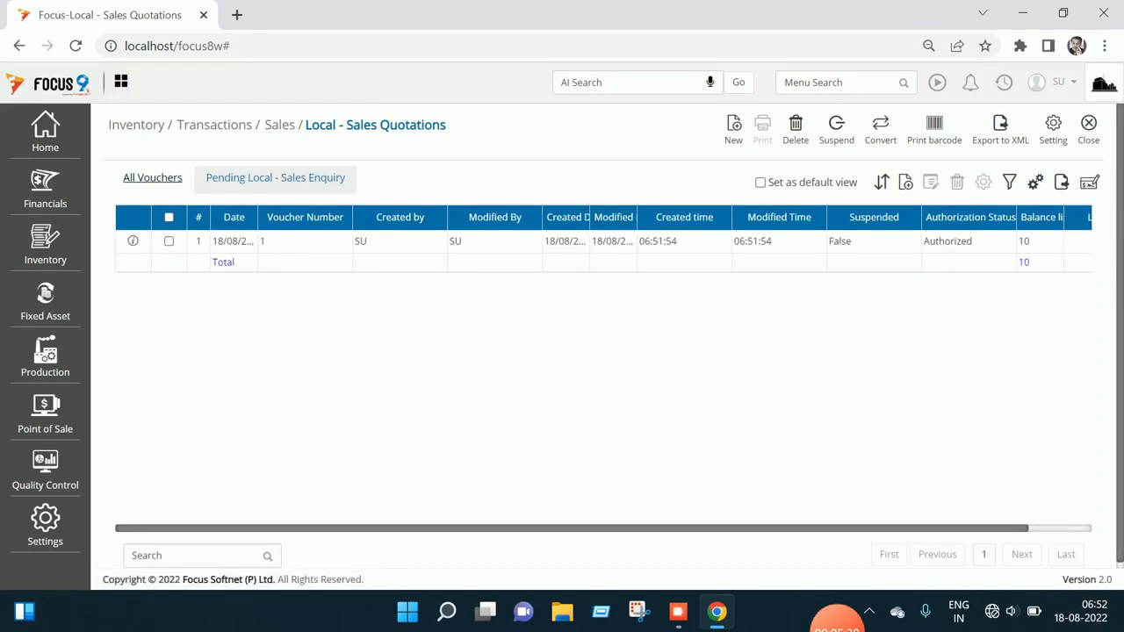
{"action": "left_click", "coordinate": [168, 241]}
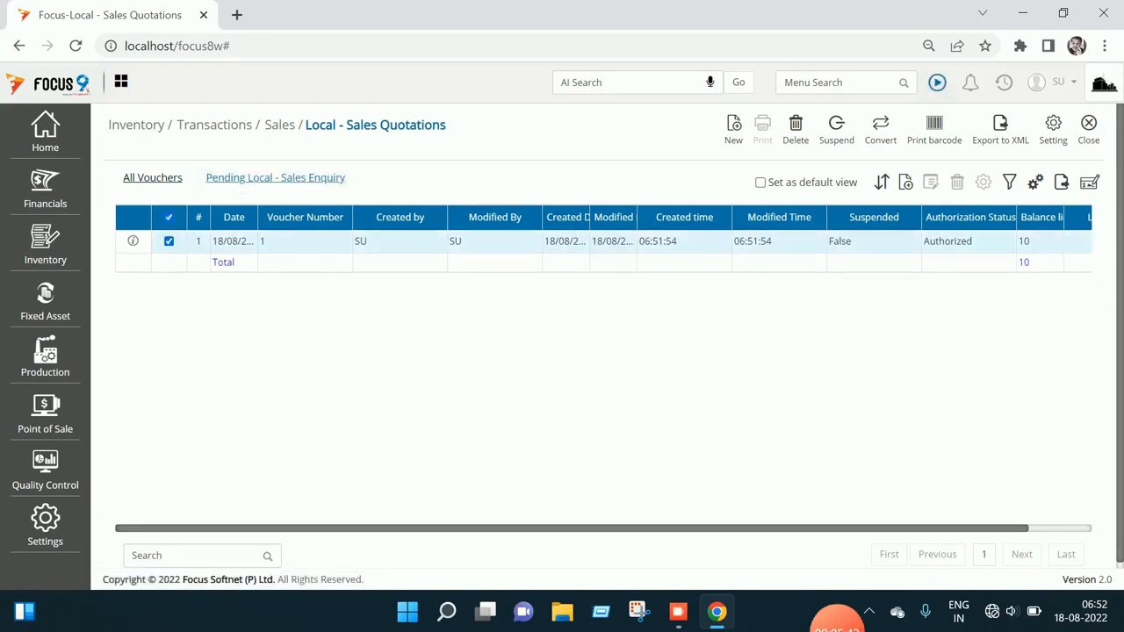
{"action": "left_click", "coordinate": [881, 130]}
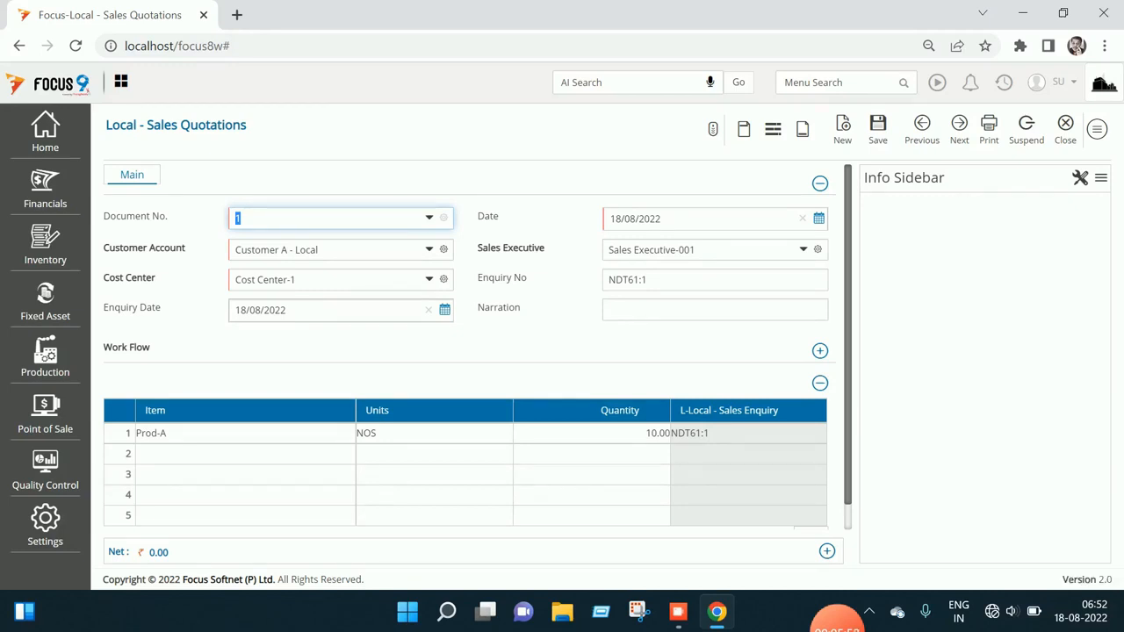
{"action": "left_click", "coordinate": [715, 310]}
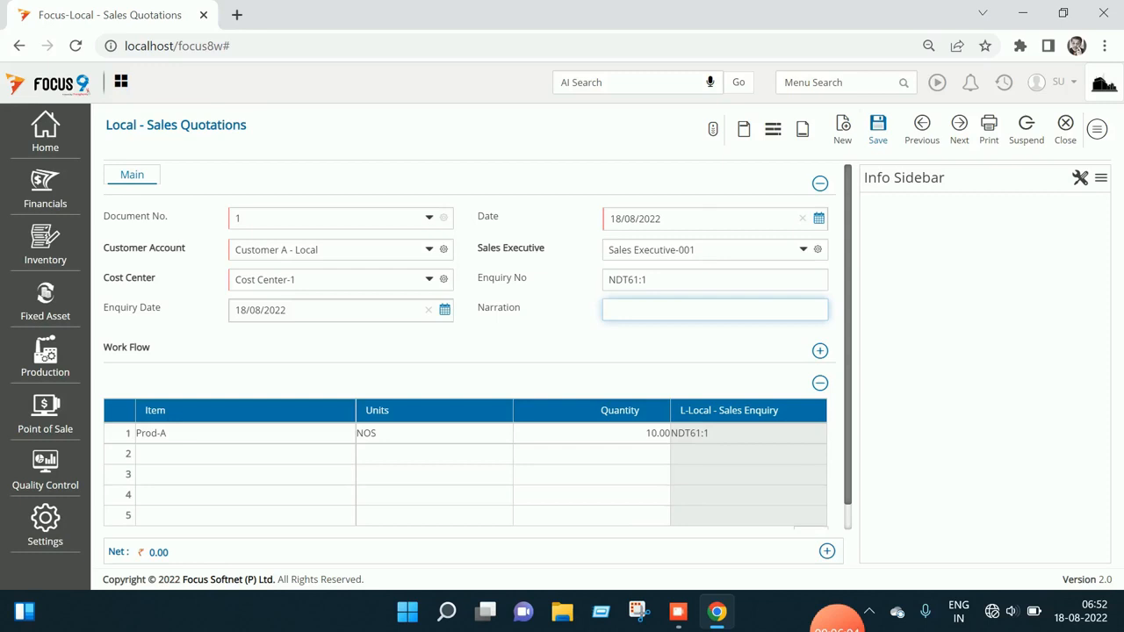
{"action": "left_click", "coordinate": [878, 129]}
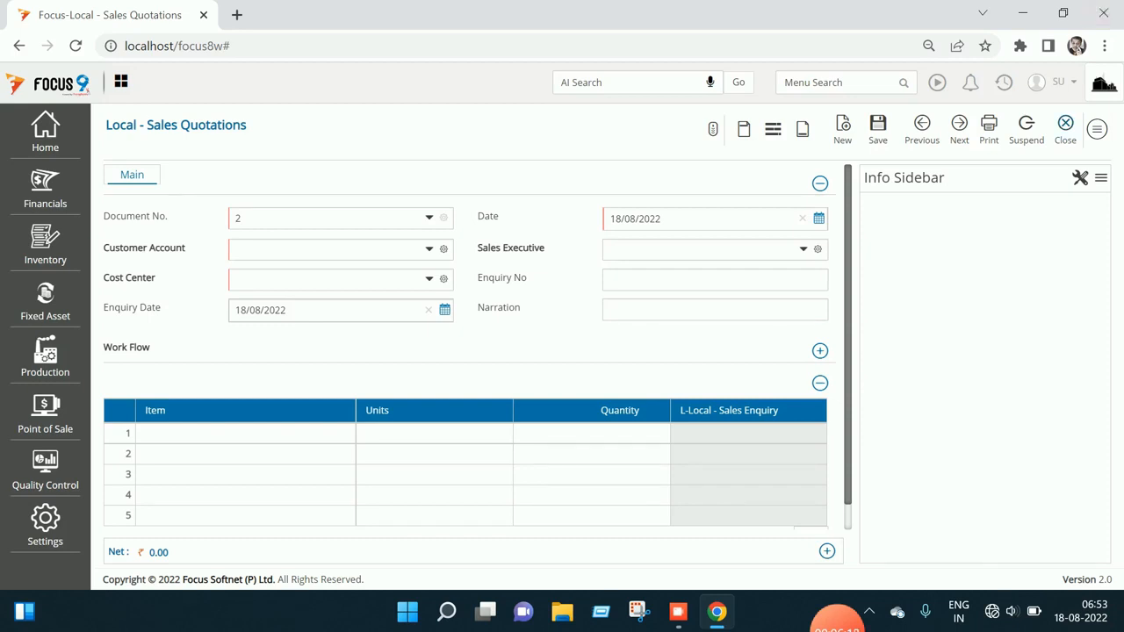
{"action": "left_click", "coordinate": [1065, 130]}
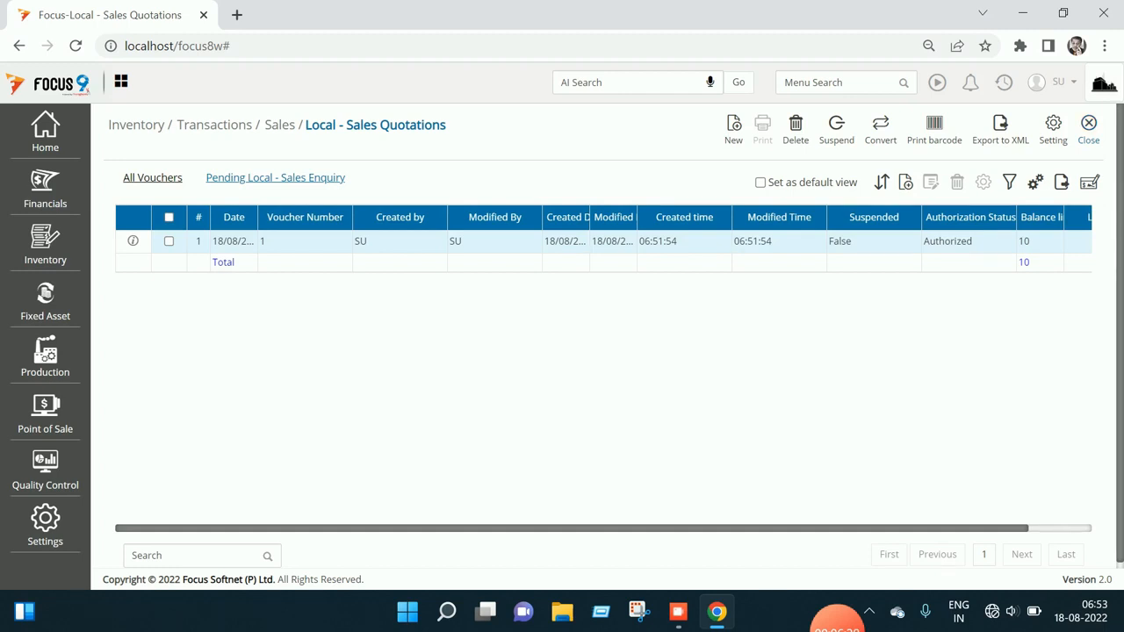
Load the pending enquiry into a quotation form and open the quotation document's settings, discarding the unsaved voucher.
{"action": "double_click", "coordinate": [305, 242]}
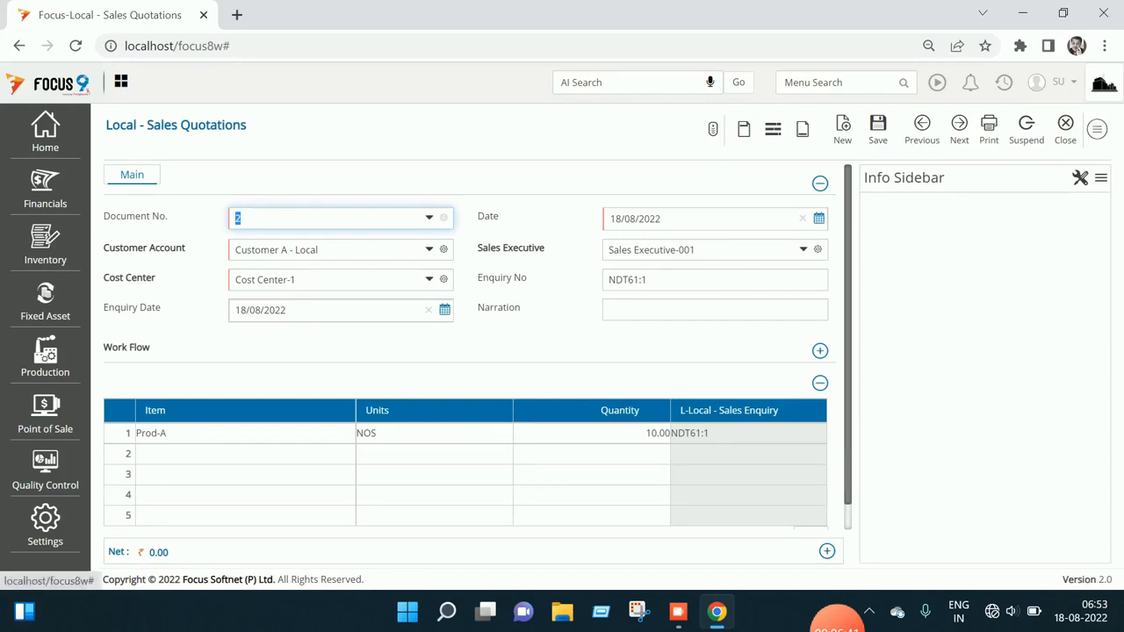
{"action": "left_click", "coordinate": [1097, 129]}
{"action": "left_click", "coordinate": [1026, 382]}
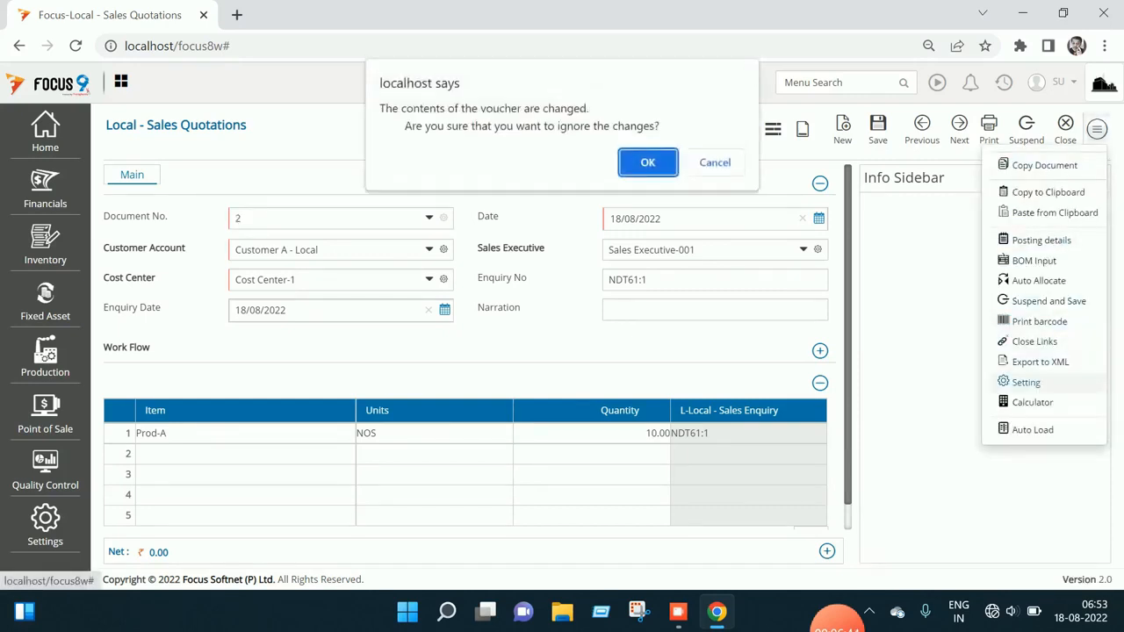
{"action": "left_click", "coordinate": [657, 164]}
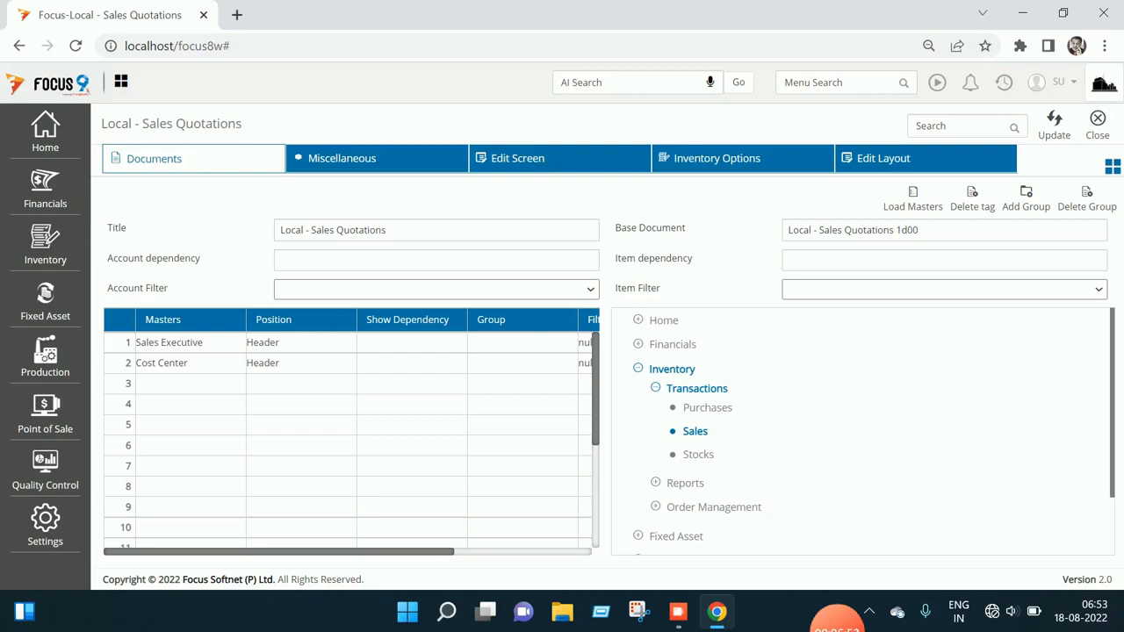
Disable Hide rate and gross in the quotation's inventory options and update the document settings.
{"action": "left_click", "coordinate": [716, 158]}
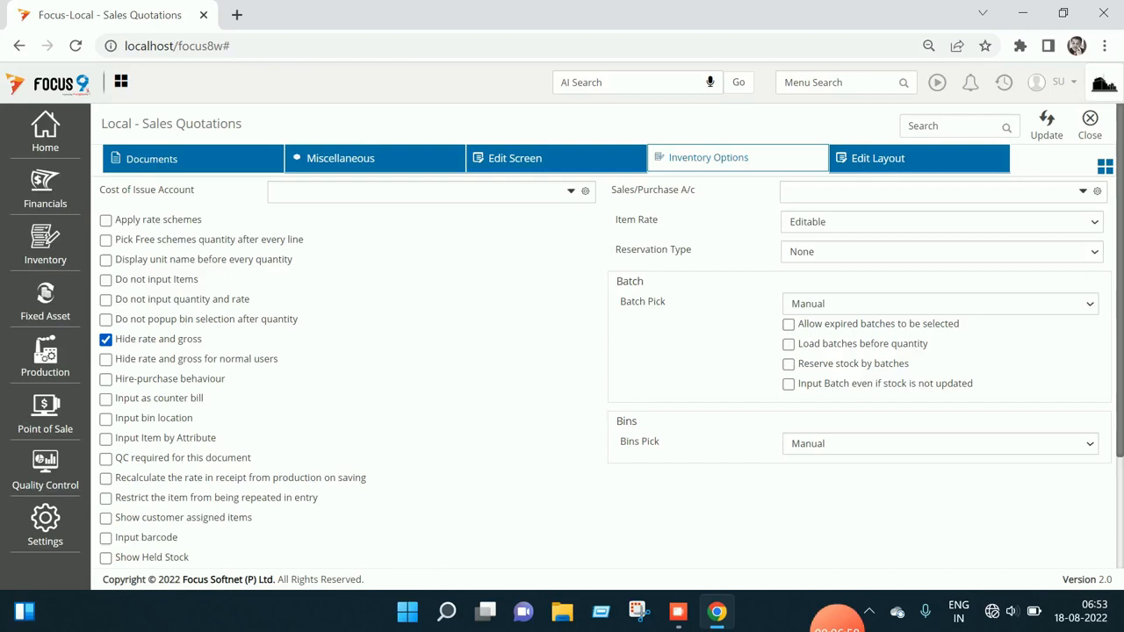
{"action": "left_click", "coordinate": [105, 339]}
{"action": "scroll", "coordinate": [606, 351], "scroll_direction": "down", "scroll_amount": 1}
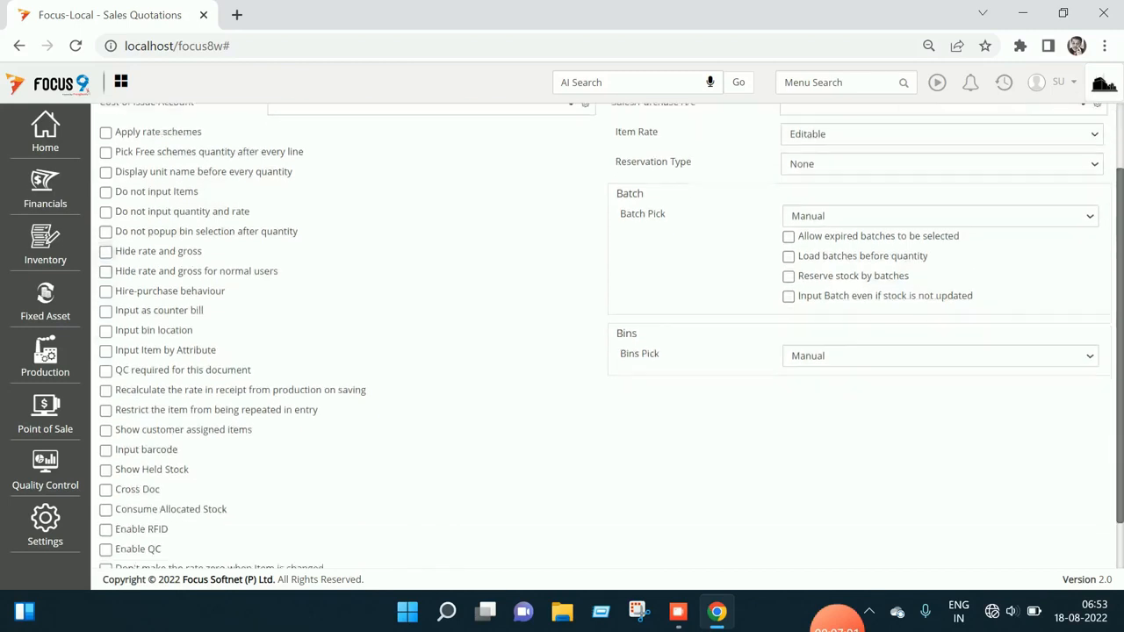
{"action": "scroll", "coordinate": [606, 351], "scroll_direction": "up", "scroll_amount": 1}
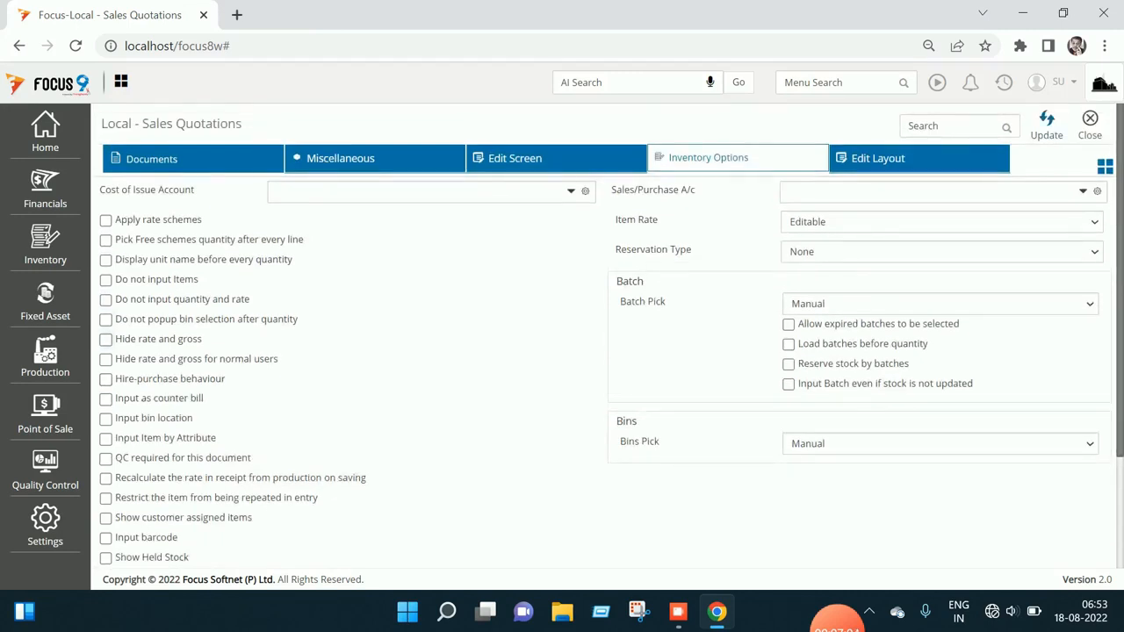
{"action": "left_click", "coordinate": [1047, 125]}
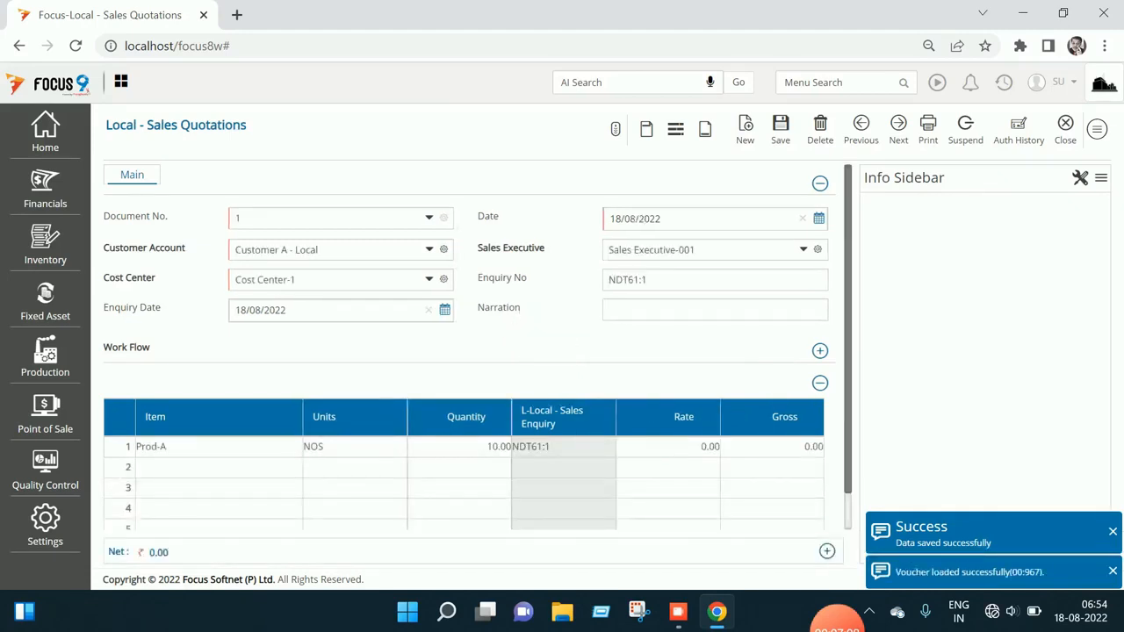
Set the rate of the Prod-A line in quotation 1 to 150, then save and close the voucher.
{"action": "left_click", "coordinate": [668, 447]}
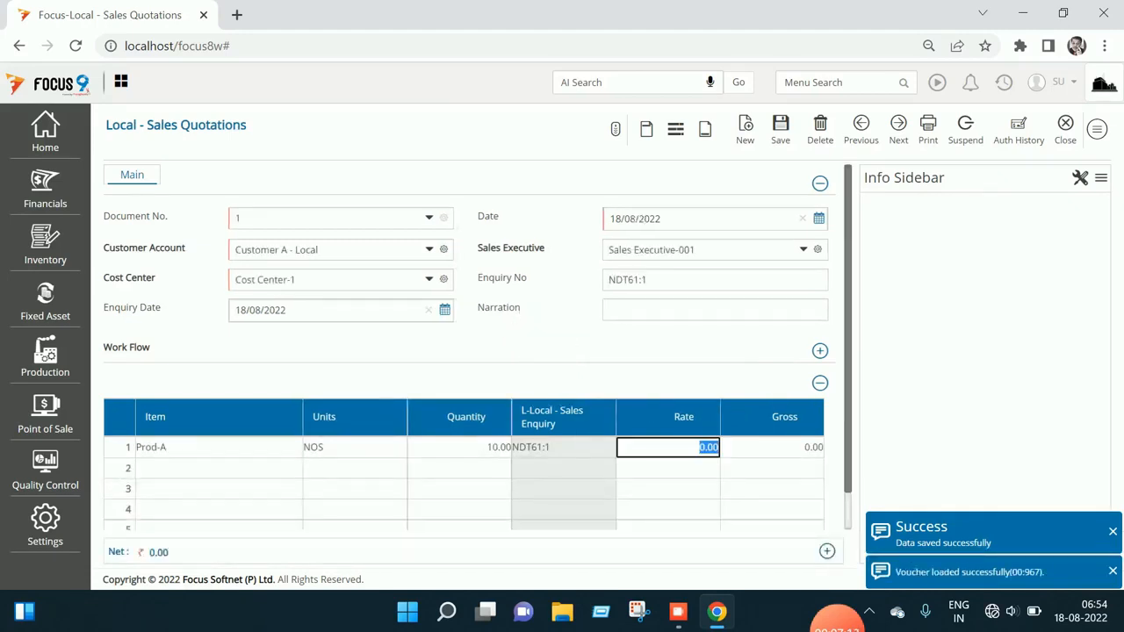
{"action": "type", "text": "150"}
{"action": "key", "text": "Tab"}
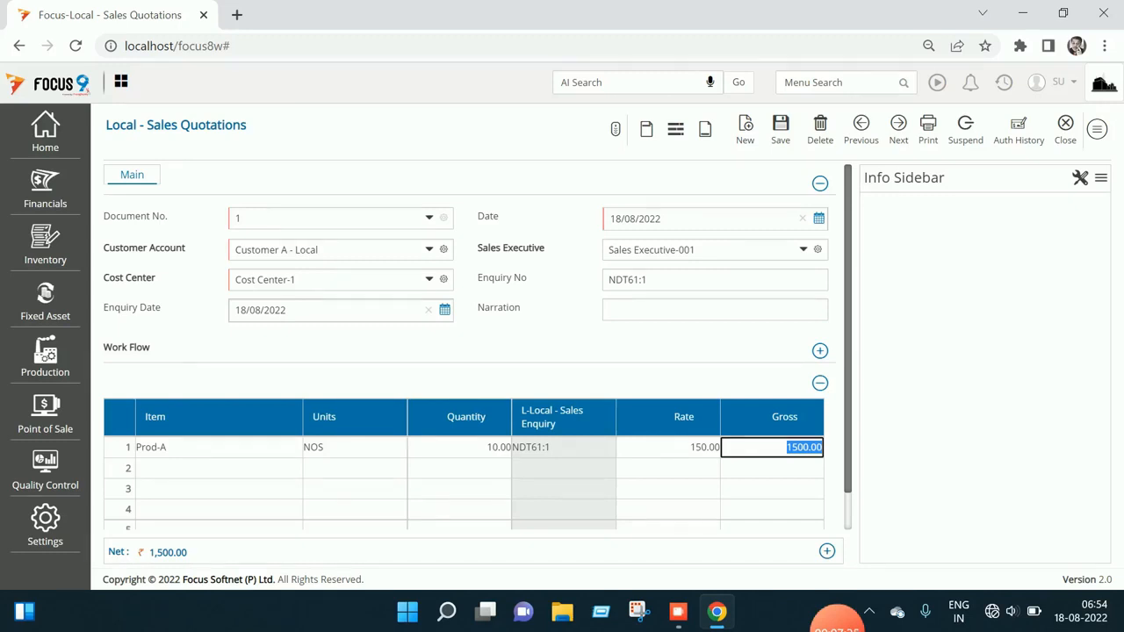
{"action": "key", "text": "ctrl+s"}
{"action": "left_click", "coordinate": [1065, 129]}
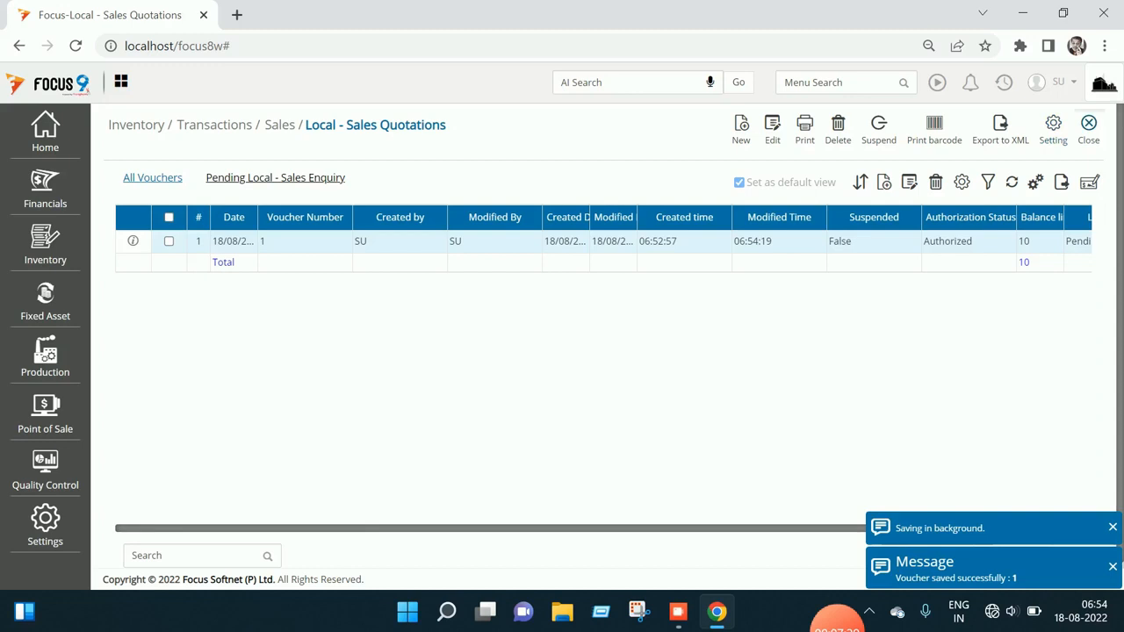
Leave the quotations list and open the Local - Sales Orders voucher list.
{"action": "left_click", "coordinate": [1089, 129]}
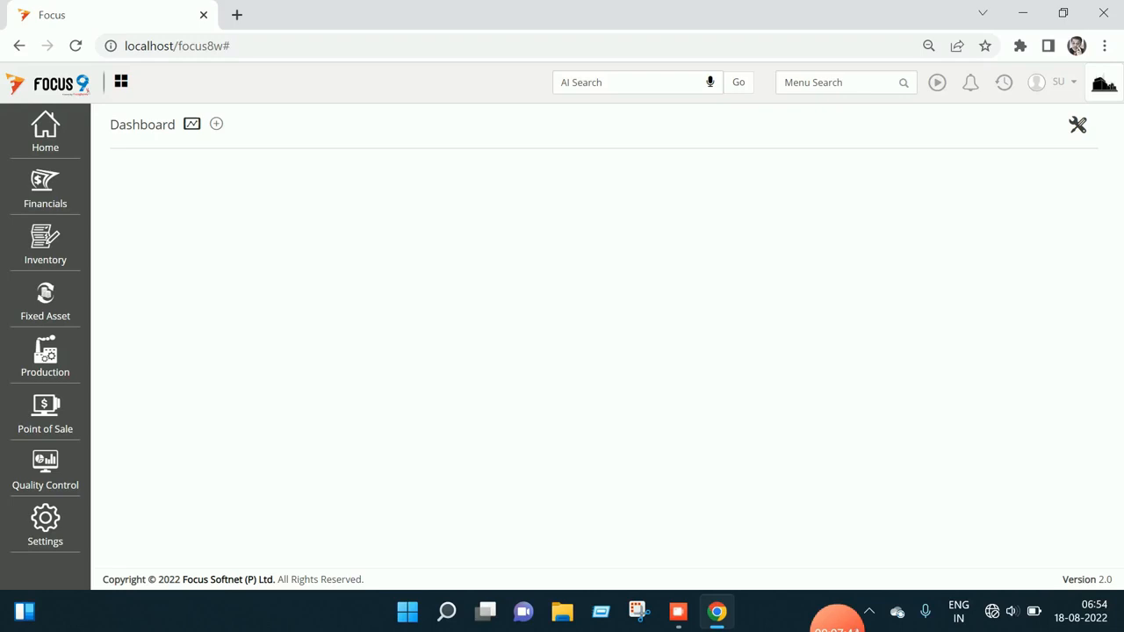
{"action": "type", "text": "s"}
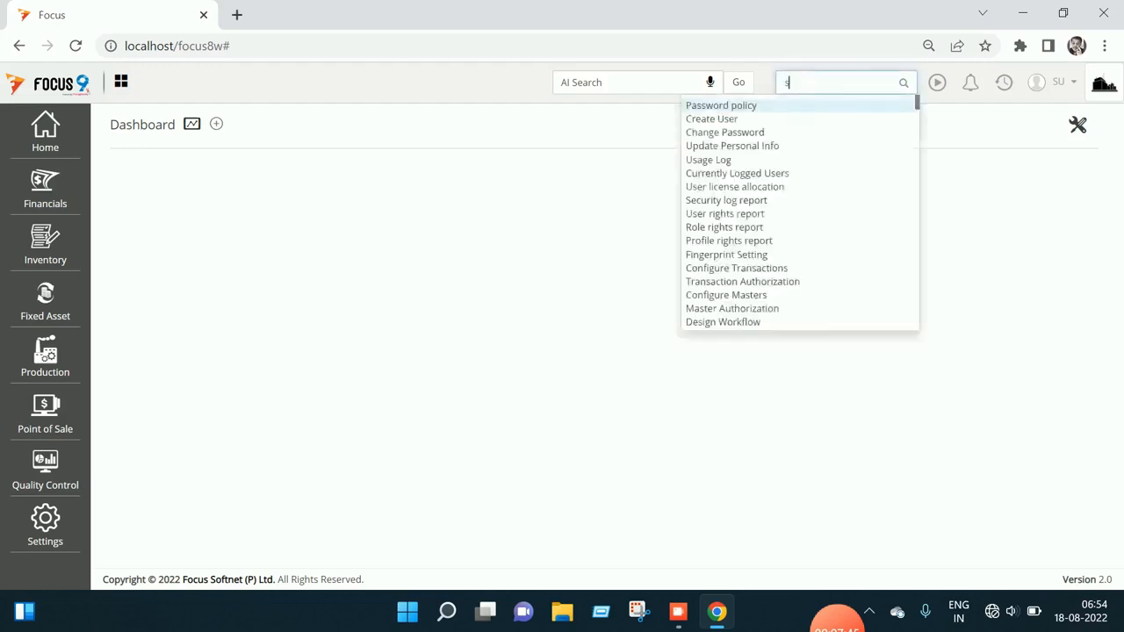
{"action": "type", "text": "ales or"}
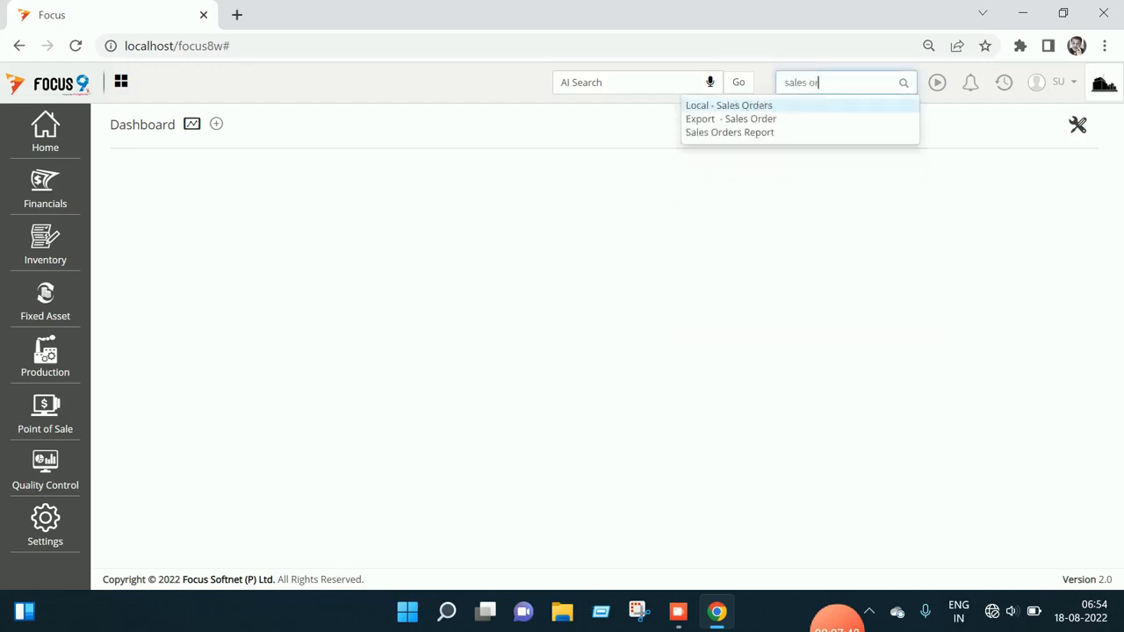
{"action": "key", "text": "Return"}
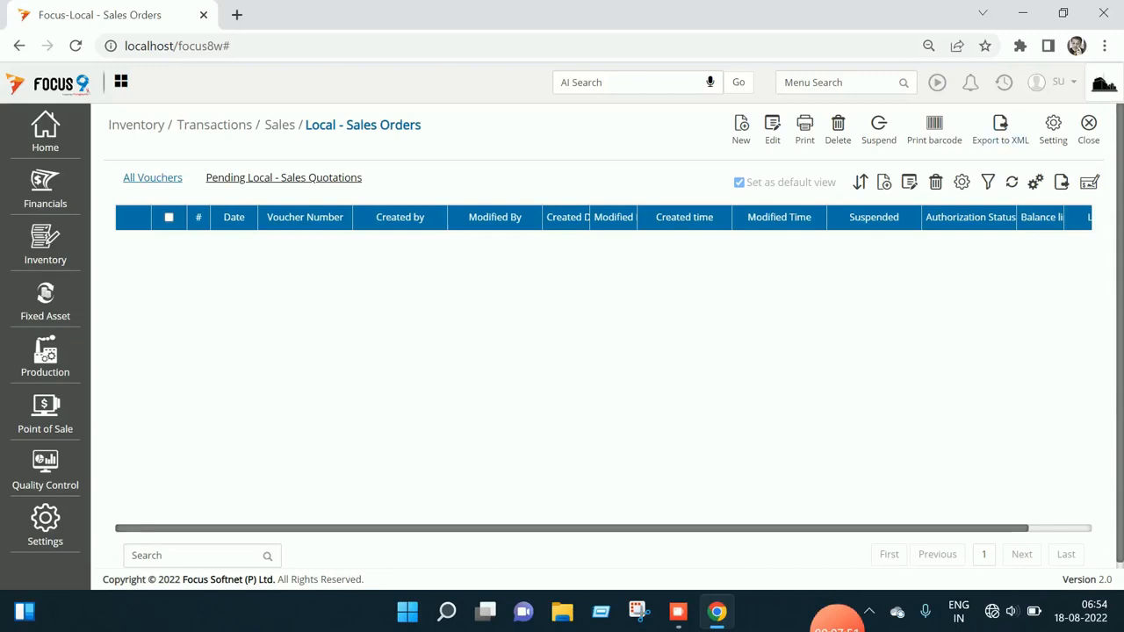
Convert pending Local - Sales Quotations voucher 1 into a new sales order.
{"action": "left_click", "coordinate": [284, 177]}
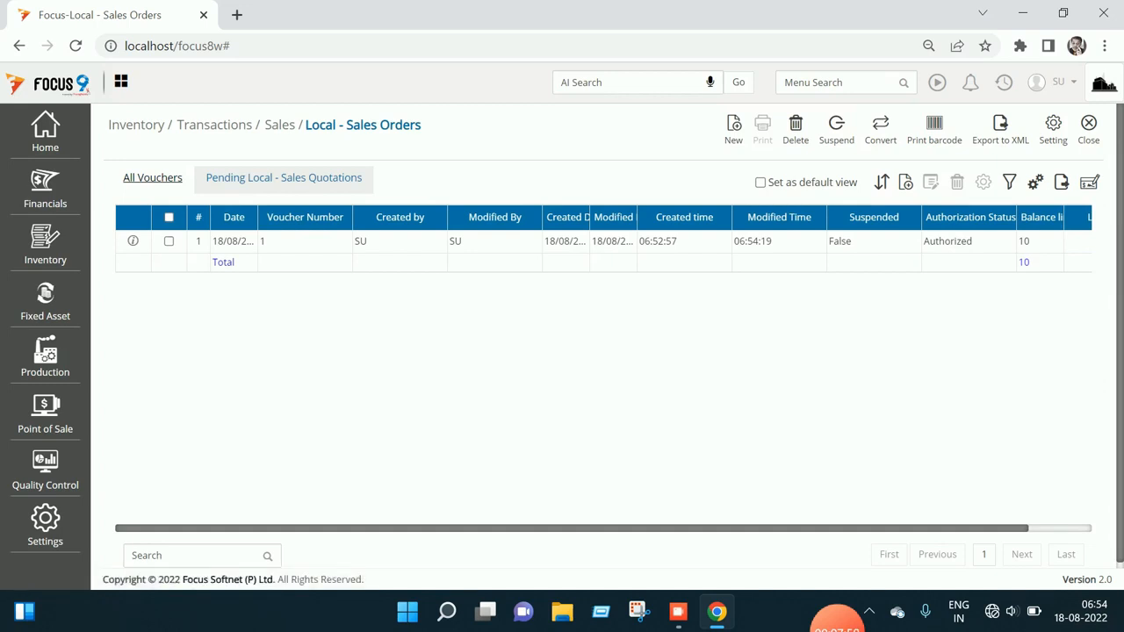
{"action": "left_click", "coordinate": [169, 242]}
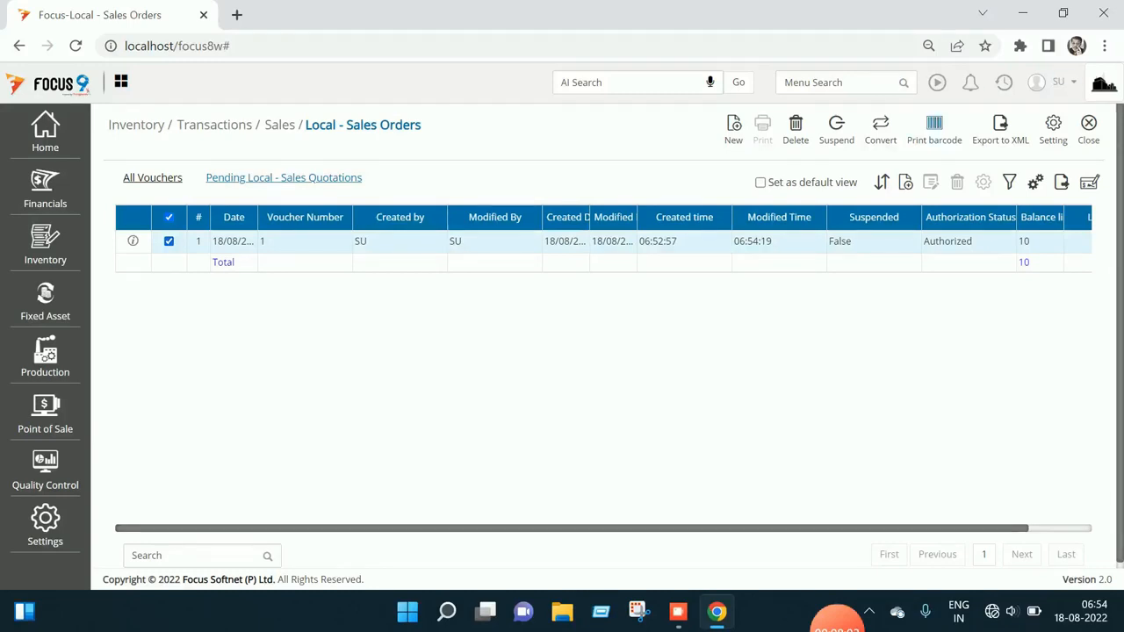
{"action": "left_click", "coordinate": [881, 129]}
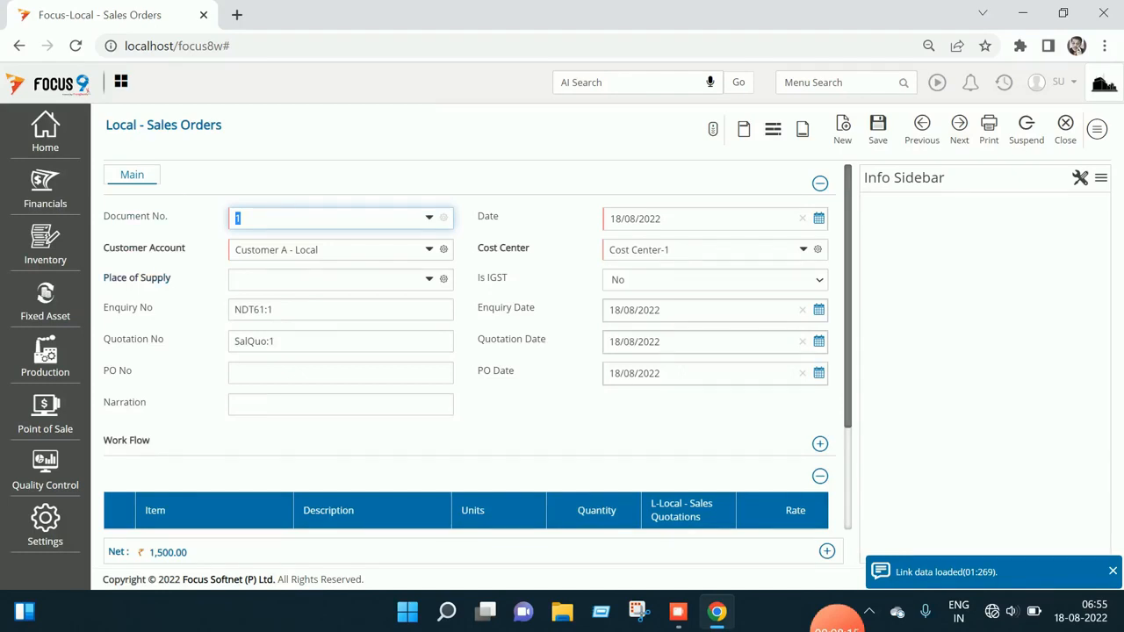
Set the new sales order's place of supply to TELANGANA.
{"action": "left_click", "coordinate": [264, 279]}
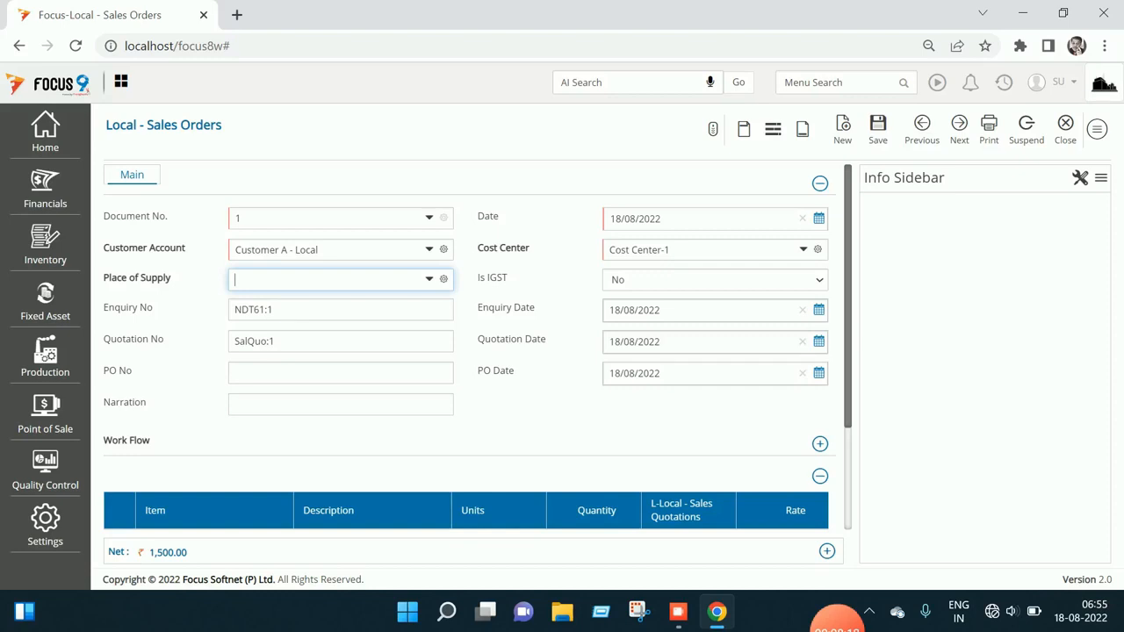
{"action": "type", "text": "te"}
{"action": "key", "text": "Tab"}
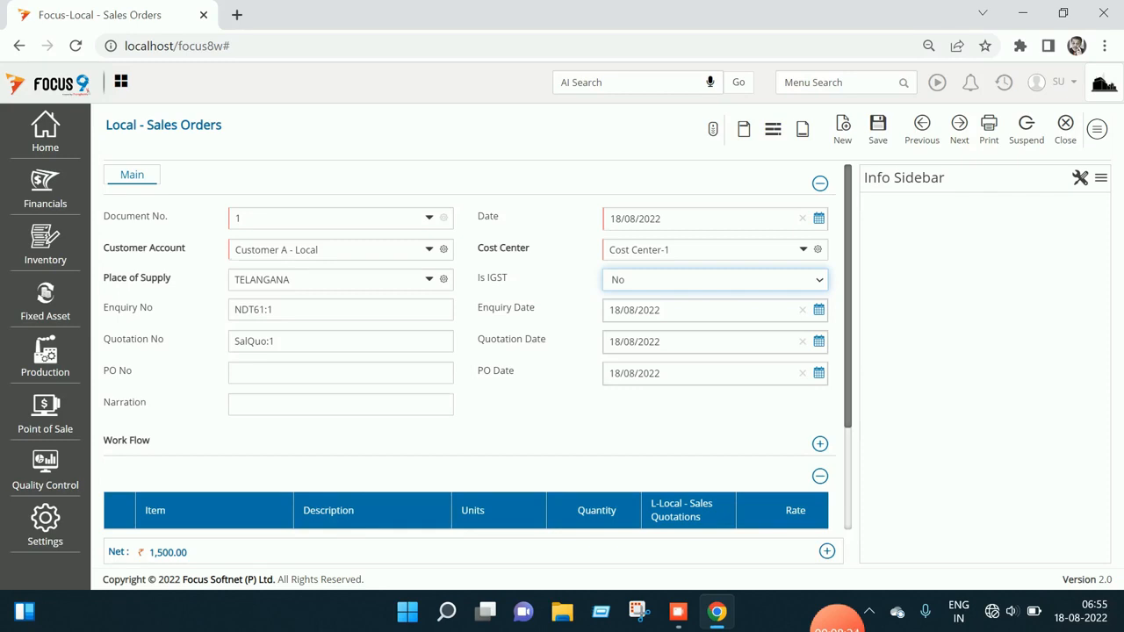
Examine the sales order's header references and the Prod-A line's quantity, rate, discount and GST values.
{"action": "scroll", "coordinate": [468, 347], "scroll_direction": "down", "scroll_amount": 1}
{"action": "left_click", "coordinate": [340, 285]}
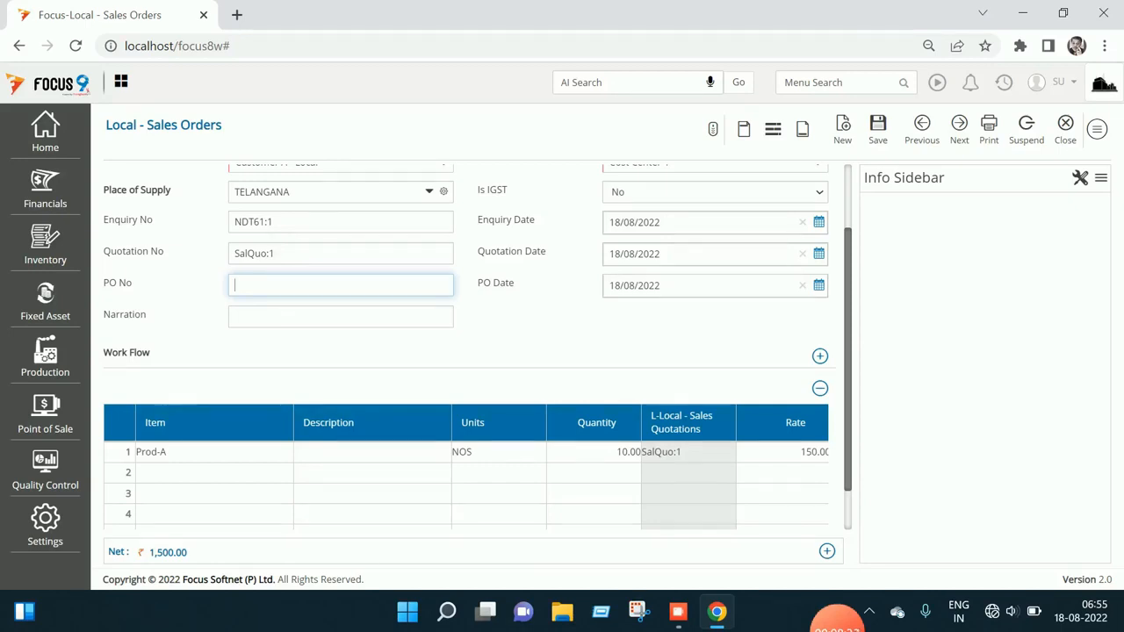
{"action": "scroll", "coordinate": [474, 344], "scroll_direction": "up", "scroll_amount": 1}
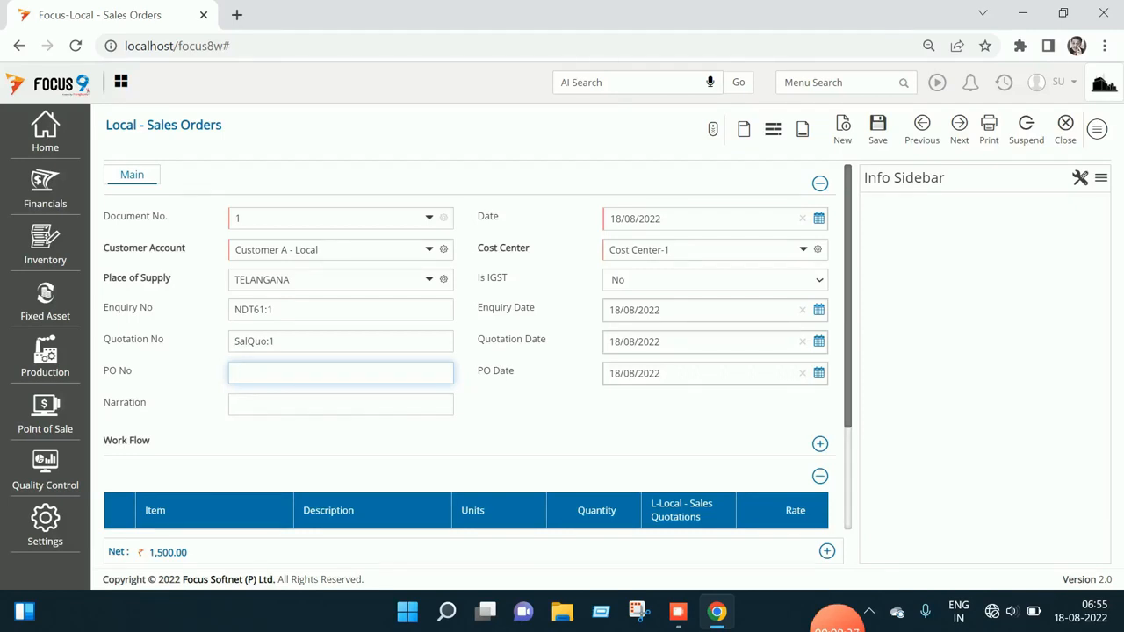
{"action": "scroll", "coordinate": [474, 344], "scroll_direction": "down", "scroll_amount": 2}
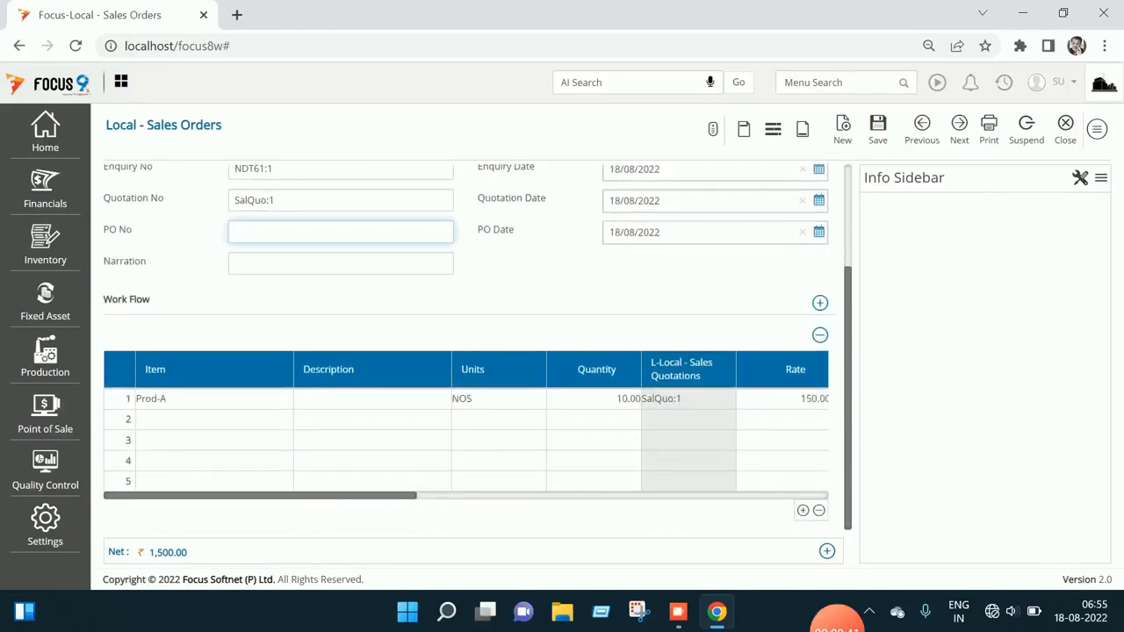
{"action": "left_click", "coordinate": [373, 400]}
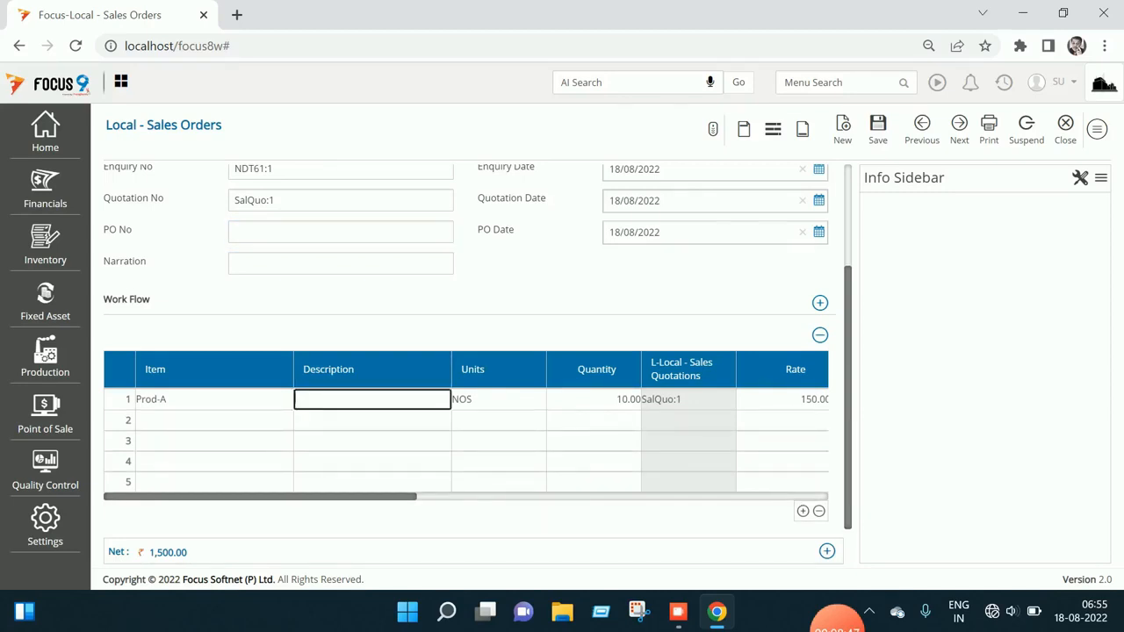
{"action": "scroll", "coordinate": [466, 422], "scroll_direction": "right", "scroll_amount": 5}
{"action": "scroll", "coordinate": [466, 422], "scroll_direction": "right", "scroll_amount": 2}
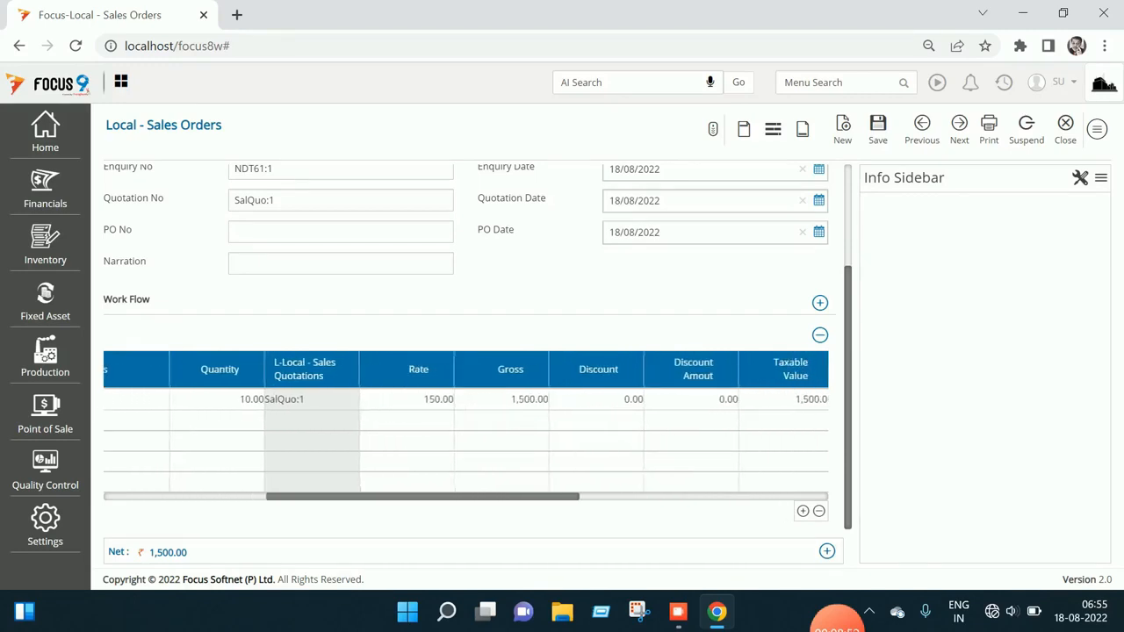
{"action": "scroll", "coordinate": [465, 421], "scroll_direction": "right", "scroll_amount": 5}
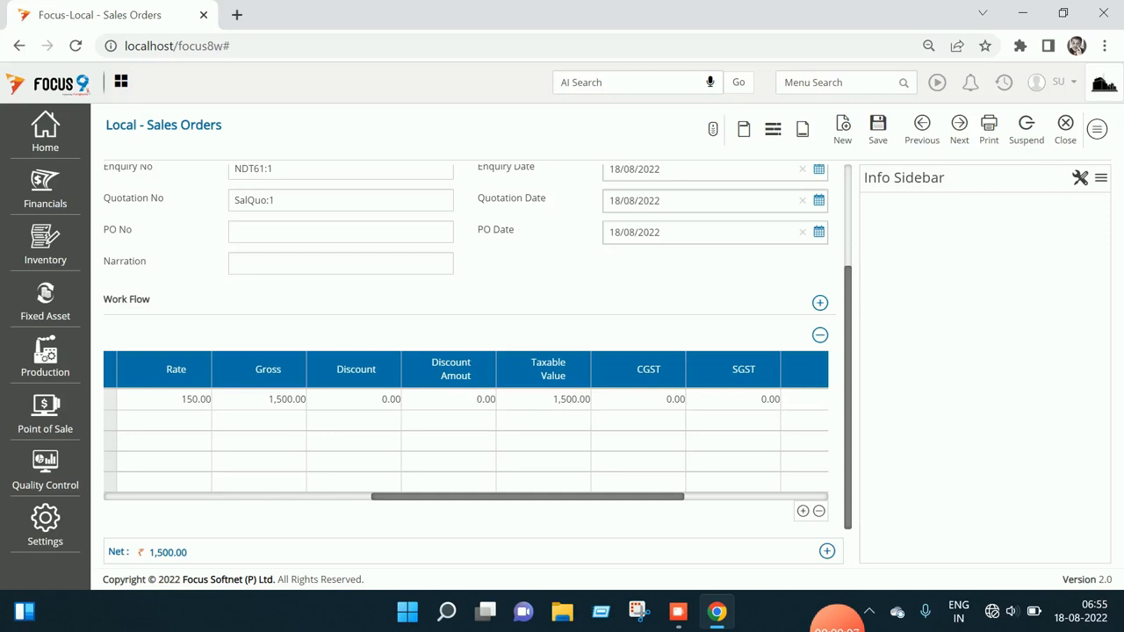
{"action": "scroll", "coordinate": [465, 426], "scroll_direction": "right", "scroll_amount": 1}
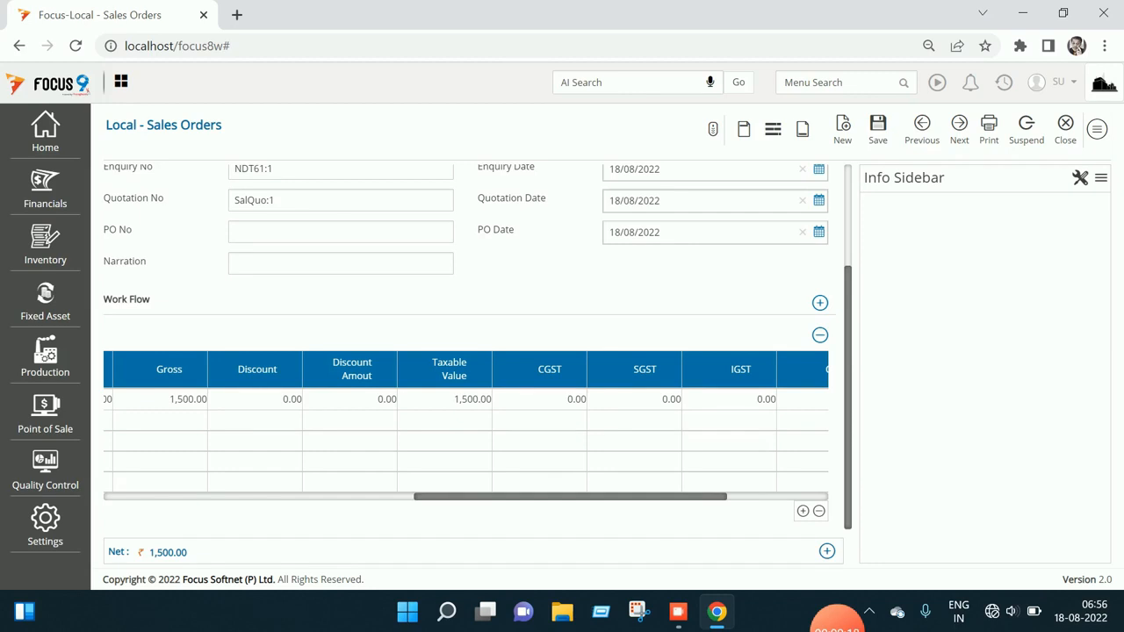
Try to enter 9 as the SGST of the Prod-A line, then save the sales order.
{"action": "left_click", "coordinate": [539, 400]}
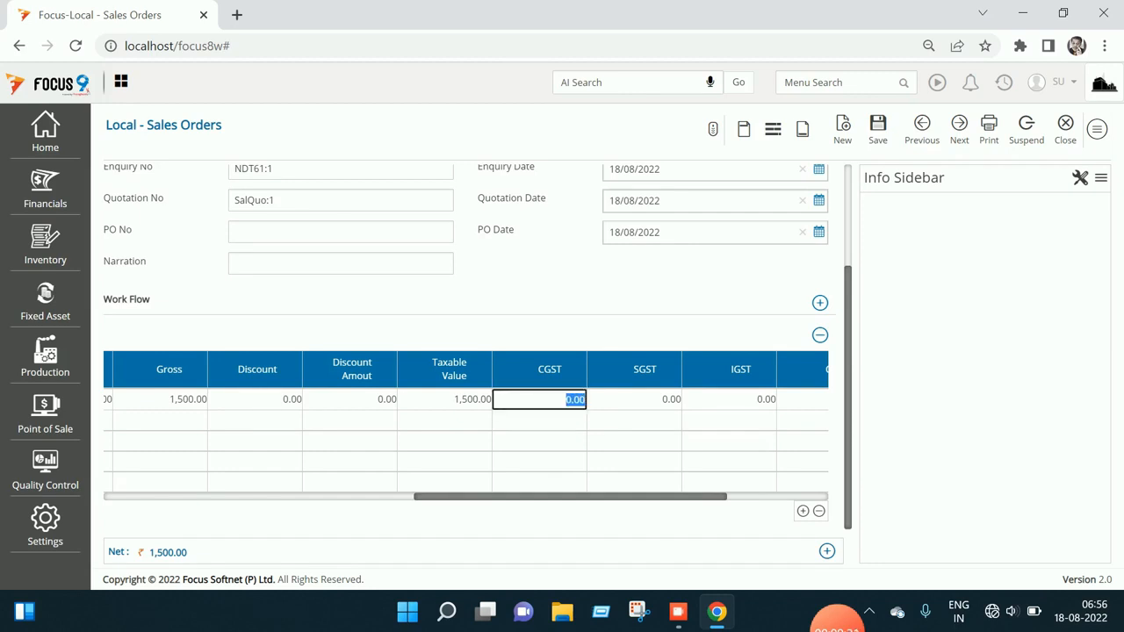
{"action": "key", "text": "Tab"}
{"action": "type", "text": "9"}
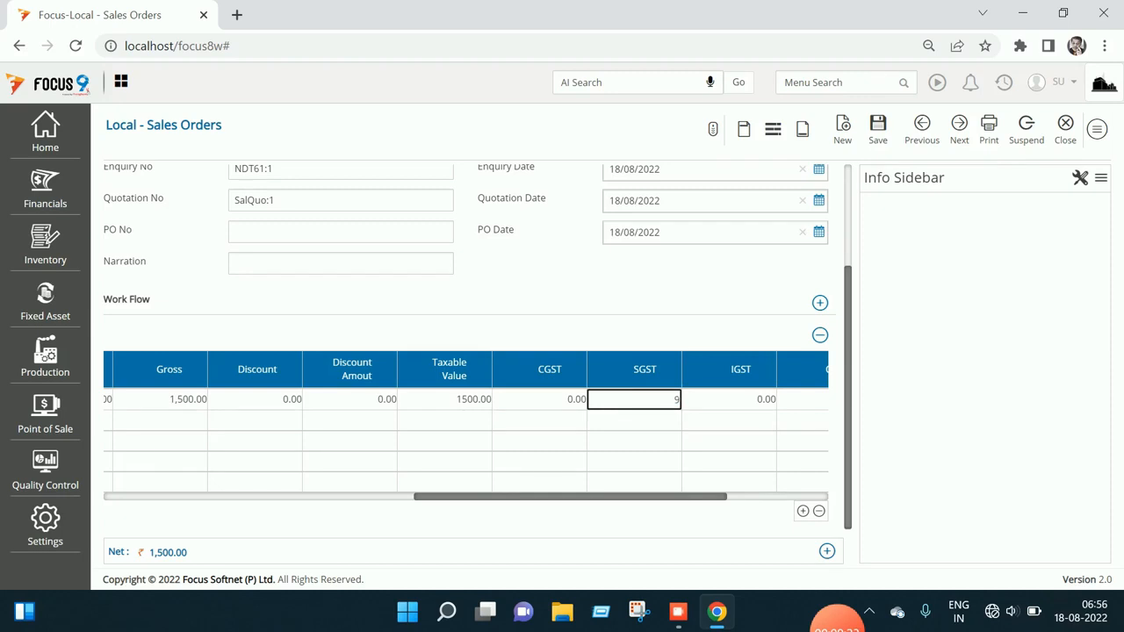
{"action": "key", "text": "Tab"}
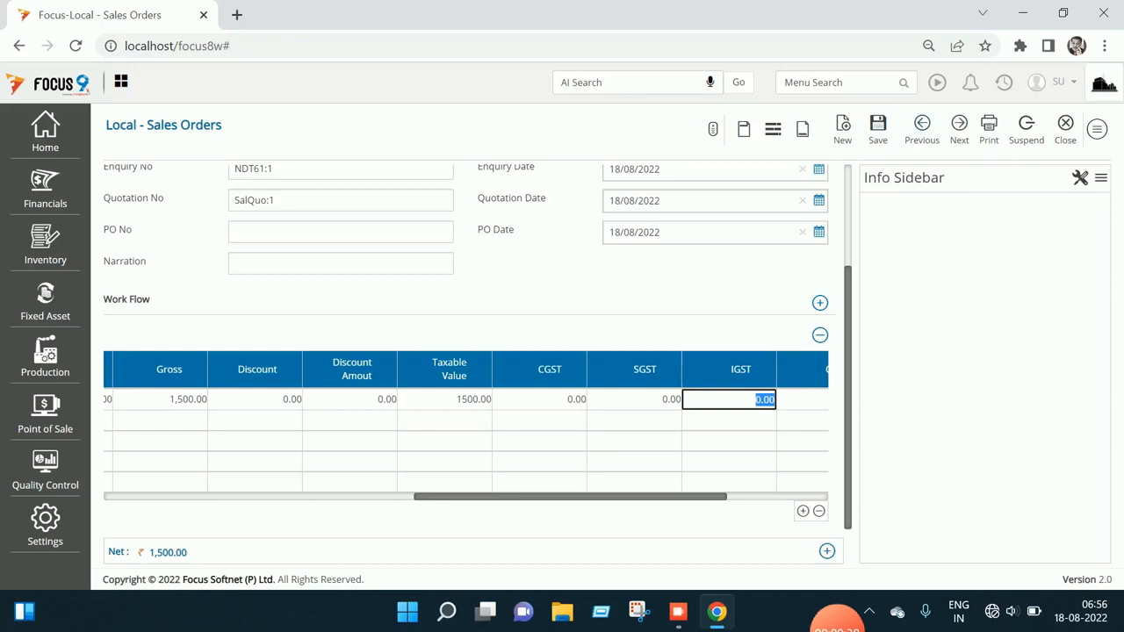
{"action": "left_click", "coordinate": [877, 129]}
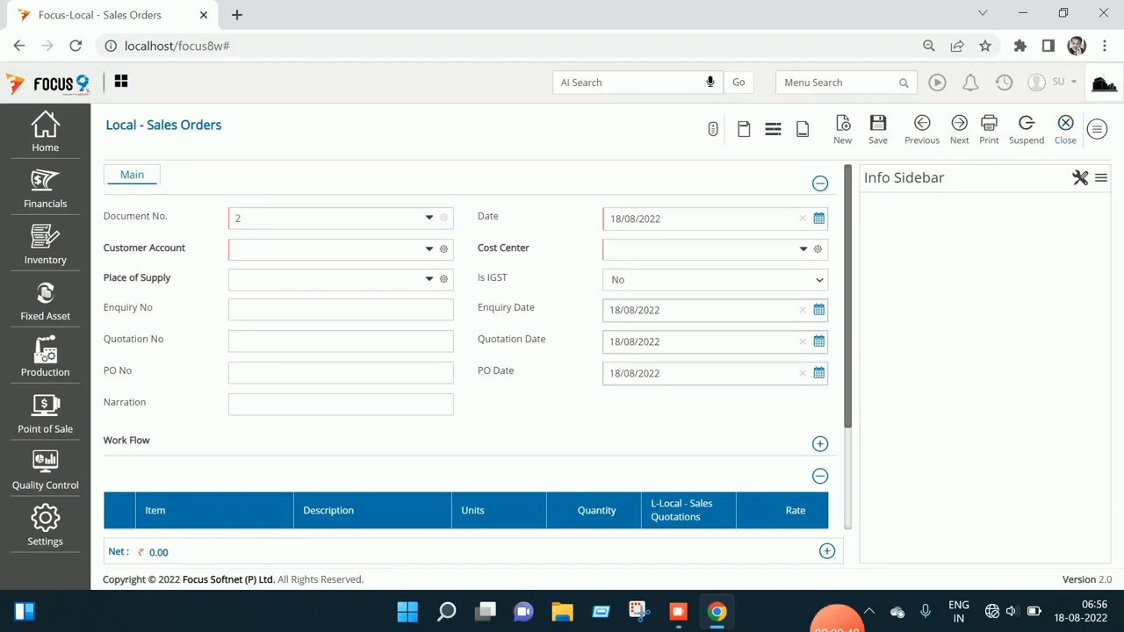
Load the saved sales order 1 and review its Prod-A line through the tax, purchase type and remarks columns.
{"action": "left_click", "coordinate": [922, 129]}
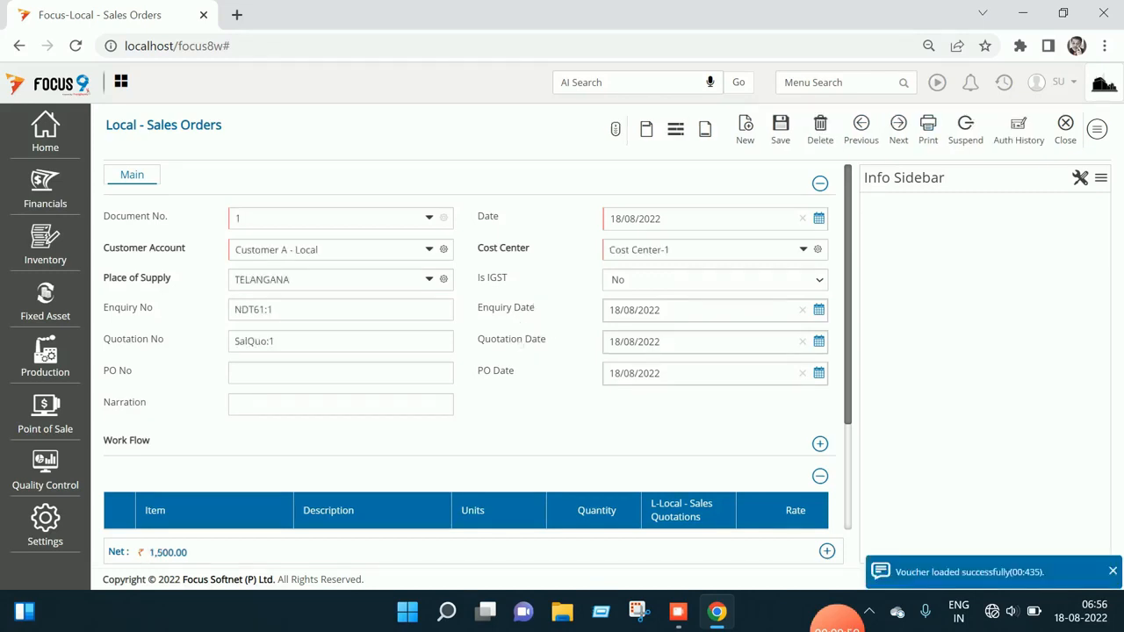
{"action": "scroll", "coordinate": [524, 344], "scroll_direction": "down", "scroll_amount": 3}
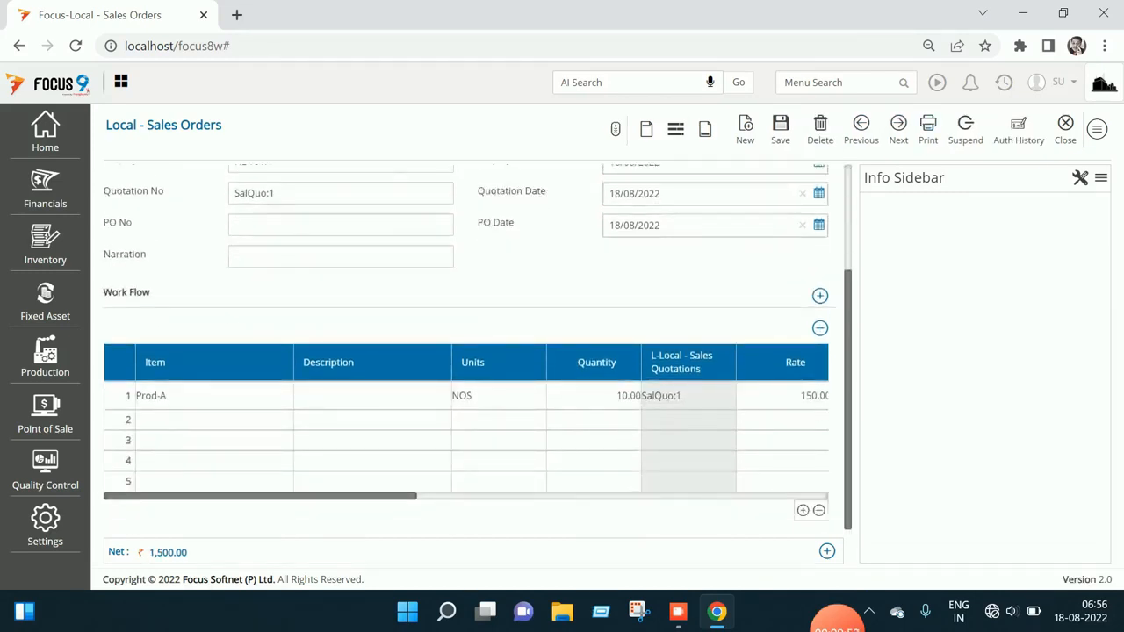
{"action": "scroll", "coordinate": [466, 422], "scroll_direction": "right", "scroll_amount": 5}
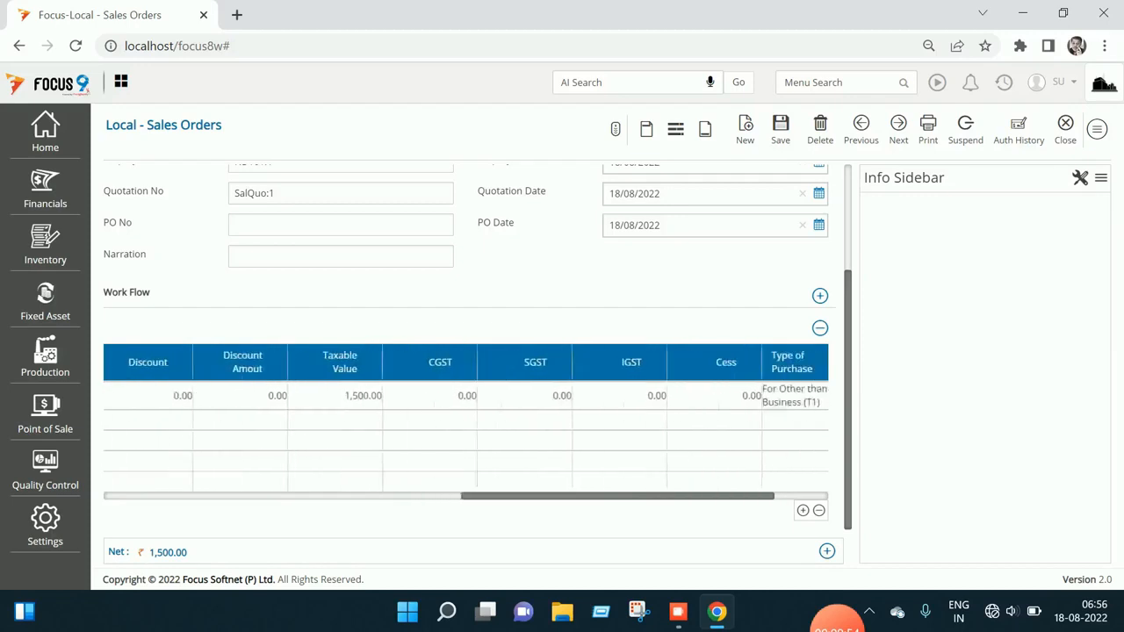
{"action": "scroll", "coordinate": [466, 421], "scroll_direction": "right", "scroll_amount": 1}
{"action": "scroll", "coordinate": [465, 352], "scroll_direction": "up", "scroll_amount": 3}
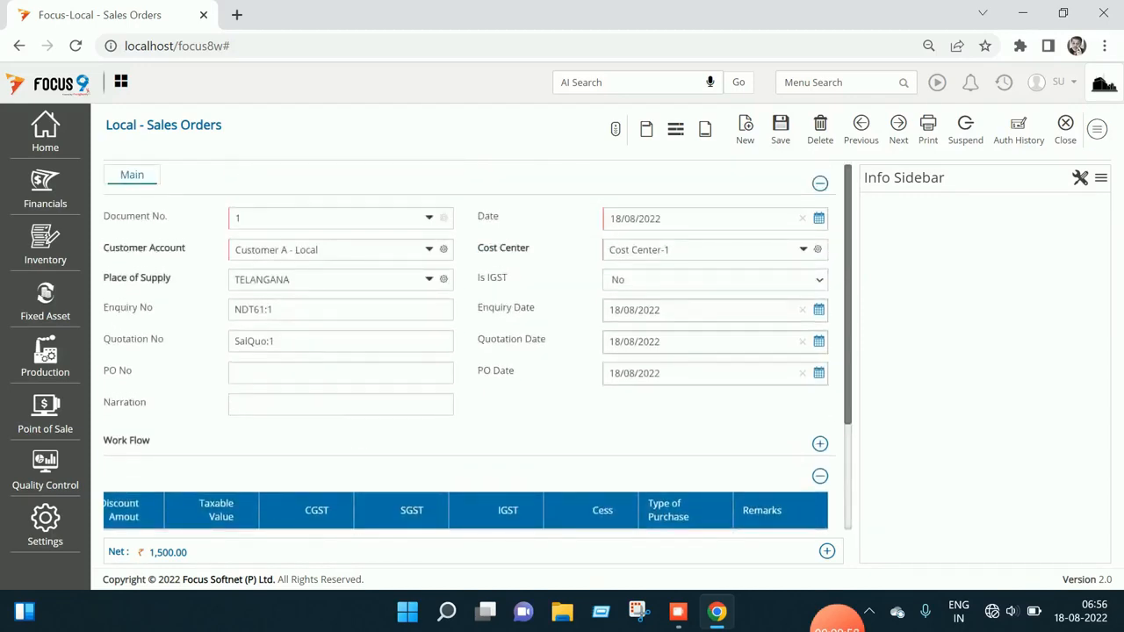
Set the AR/AP due date option to Header in the sales order's miscellaneous settings and update the document settings.
{"action": "left_click", "coordinate": [1096, 129]}
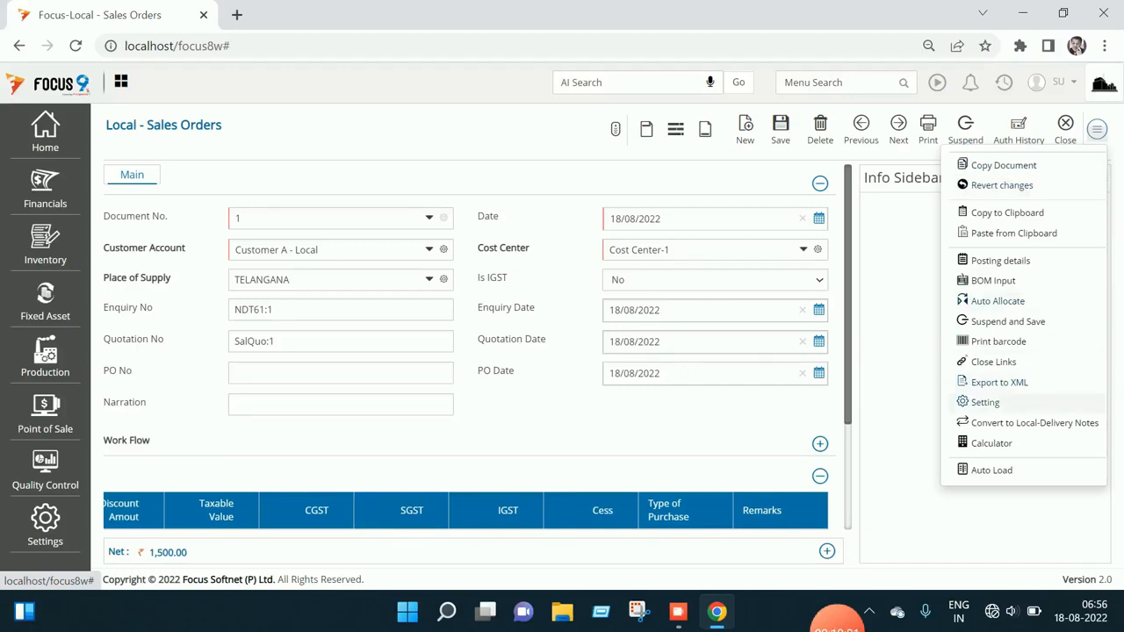
{"action": "left_click", "coordinate": [986, 402]}
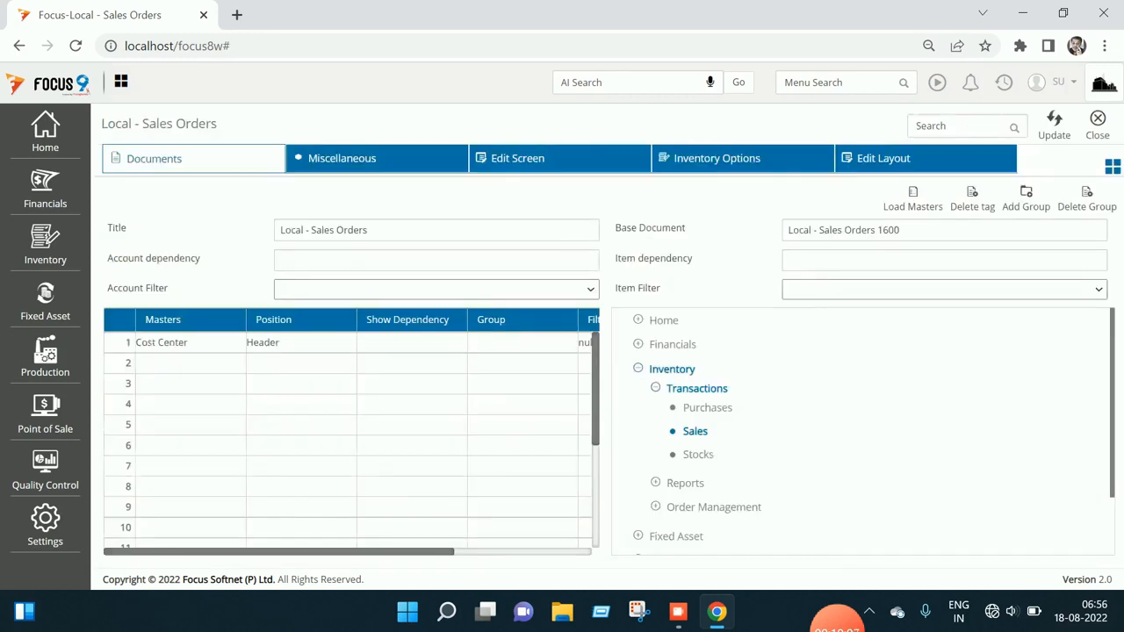
{"action": "left_click", "coordinate": [342, 158]}
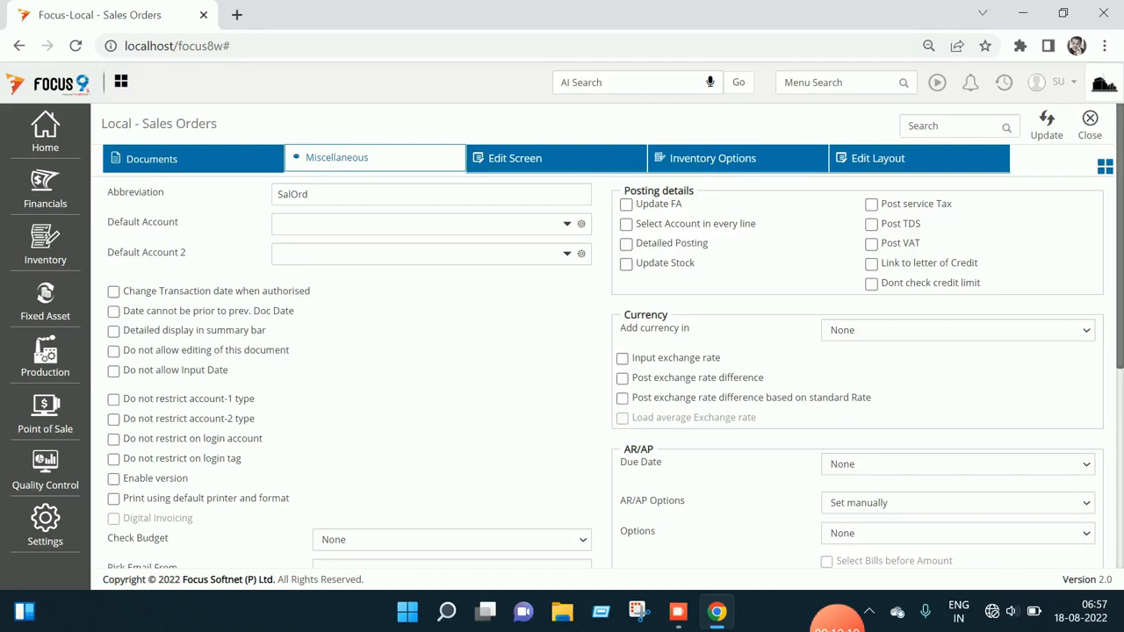
{"action": "left_click", "coordinate": [957, 465]}
{"action": "left_click", "coordinate": [957, 496]}
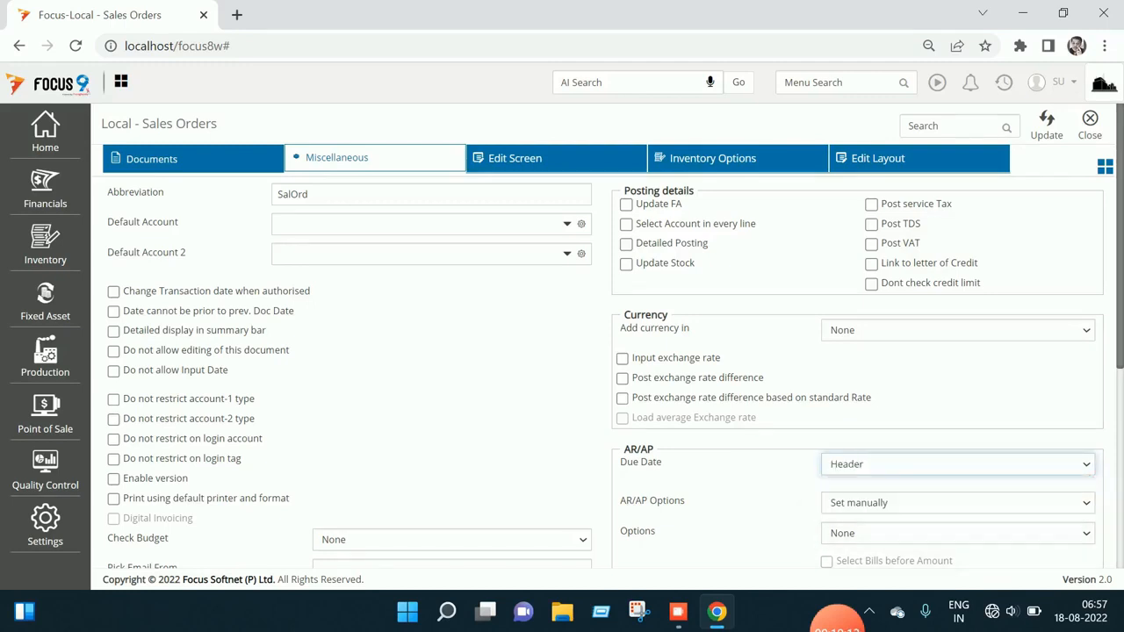
{"action": "left_click", "coordinate": [1047, 125]}
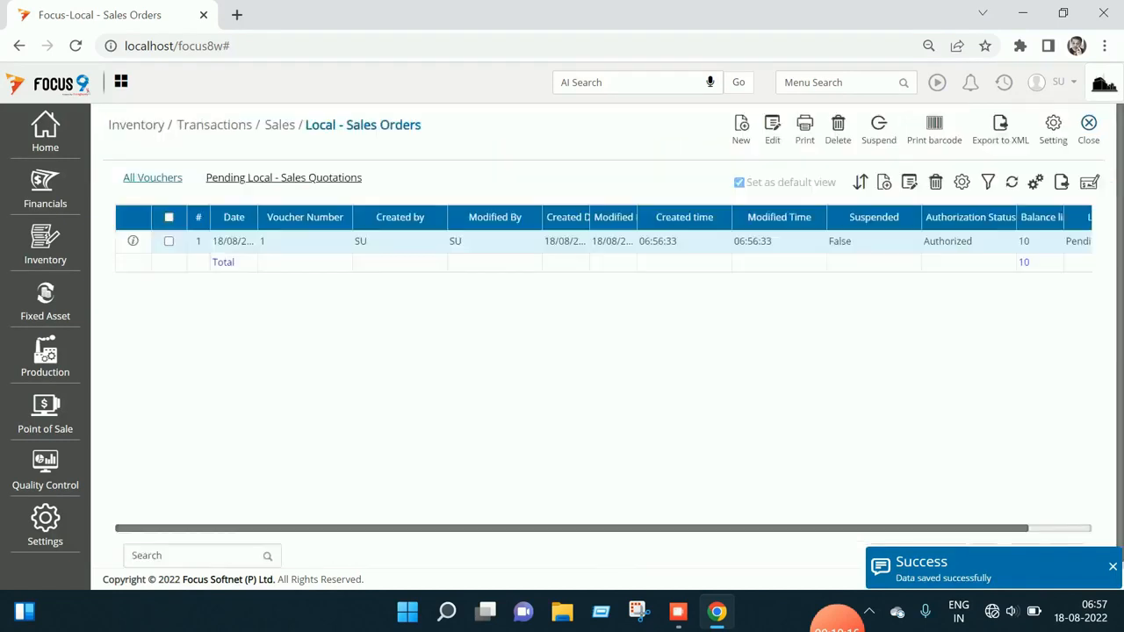
Set the due date of sales order 1 to 25/08/2022, then save and close the voucher.
{"action": "double_click", "coordinate": [604, 241]}
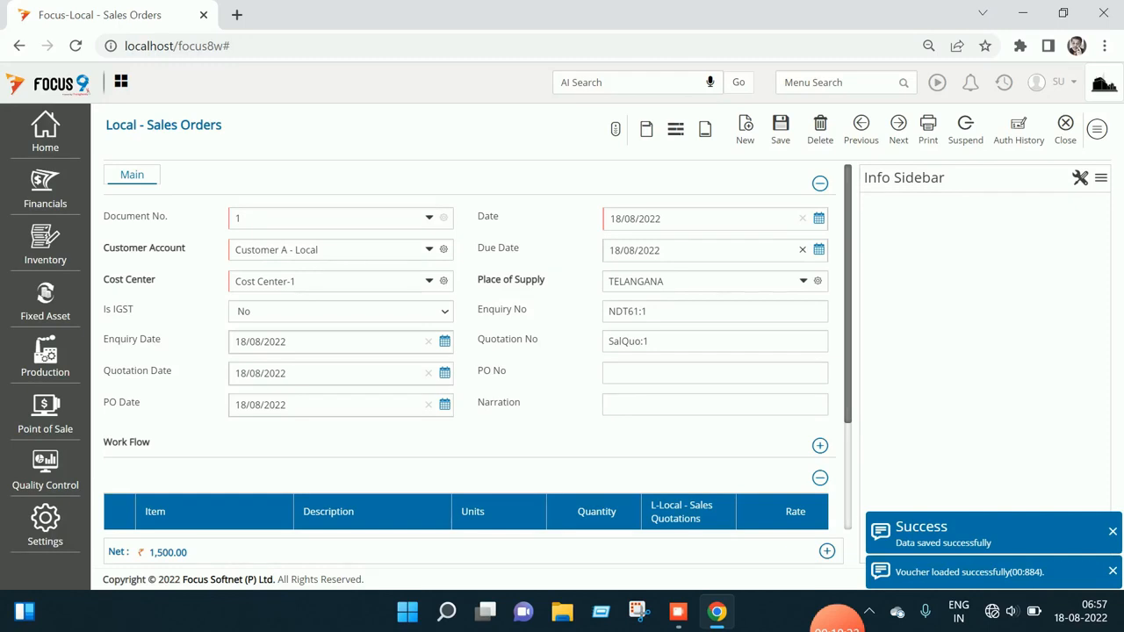
{"action": "left_click", "coordinate": [694, 250]}
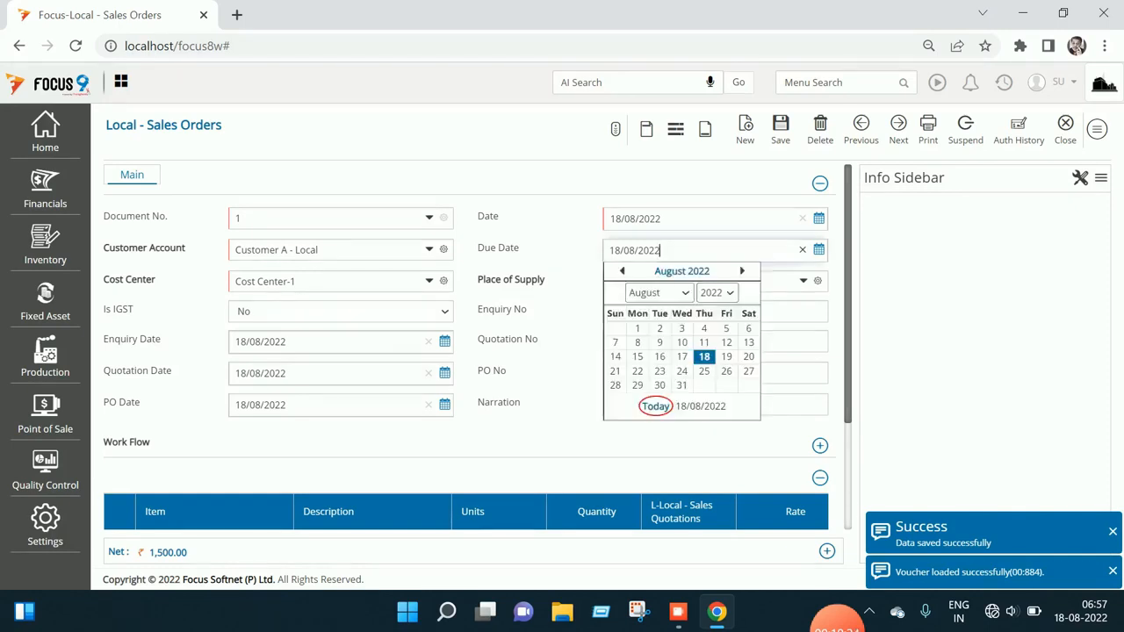
{"action": "left_click", "coordinate": [705, 371]}
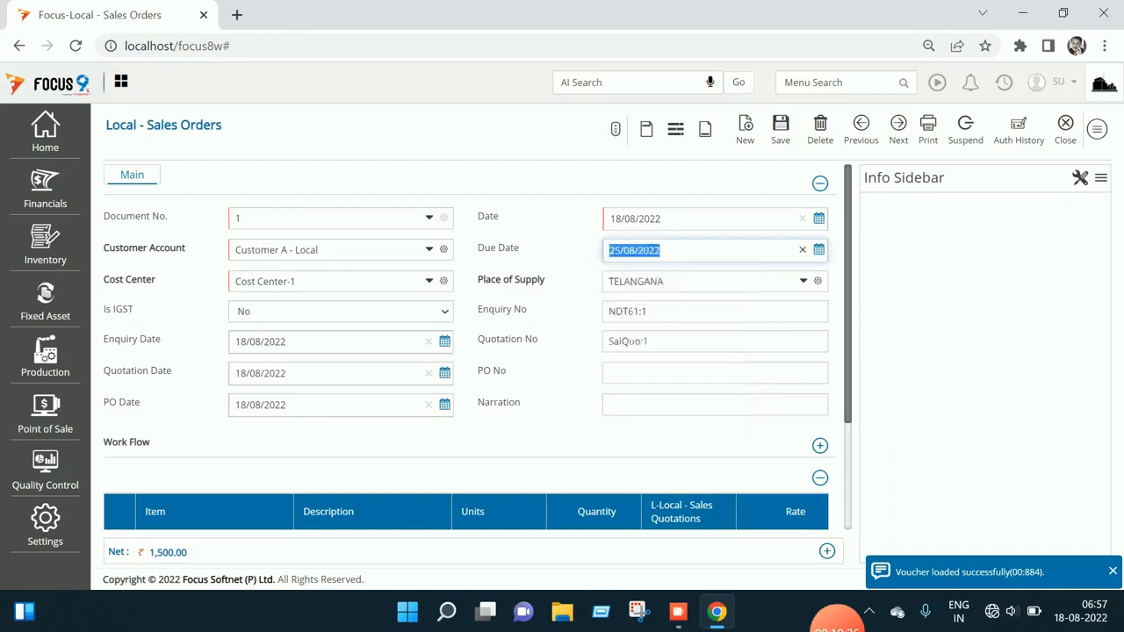
{"action": "left_click", "coordinate": [781, 129]}
{"action": "left_click", "coordinate": [1066, 129]}
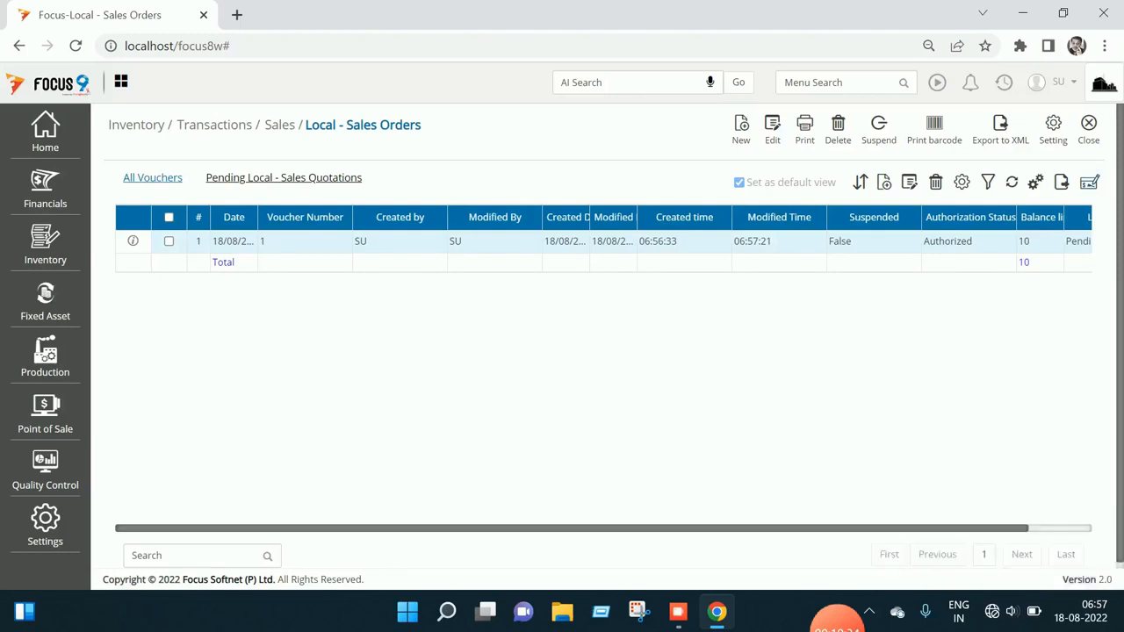
Leave the sales orders list and open the Local-Delivery Notes voucher list.
{"action": "left_click", "coordinate": [1088, 129]}
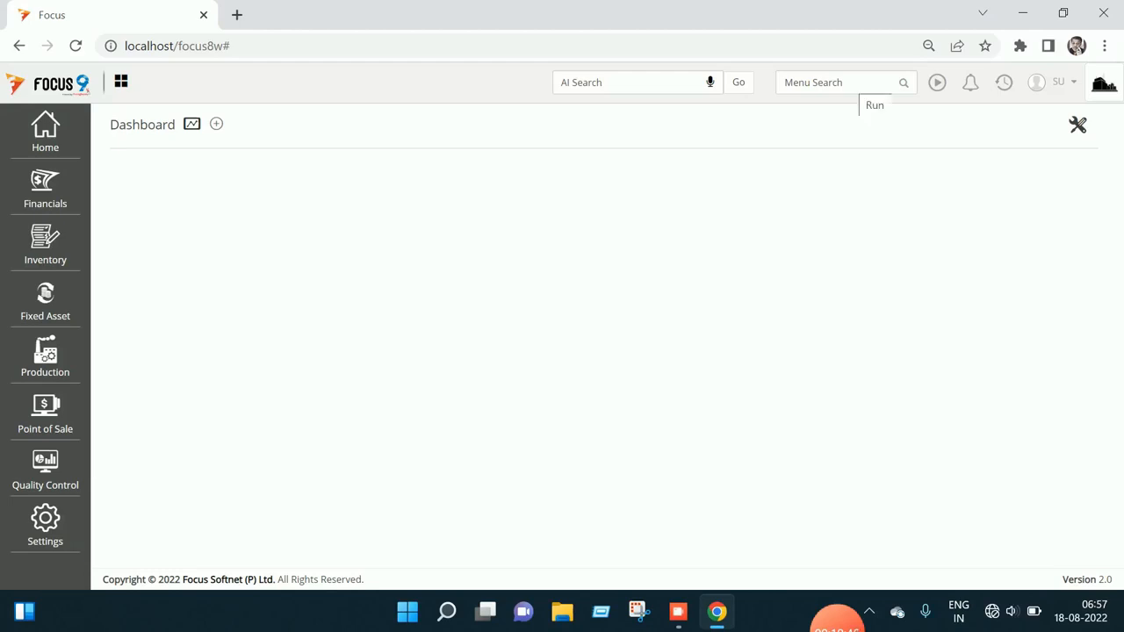
{"action": "left_click", "coordinate": [839, 83]}
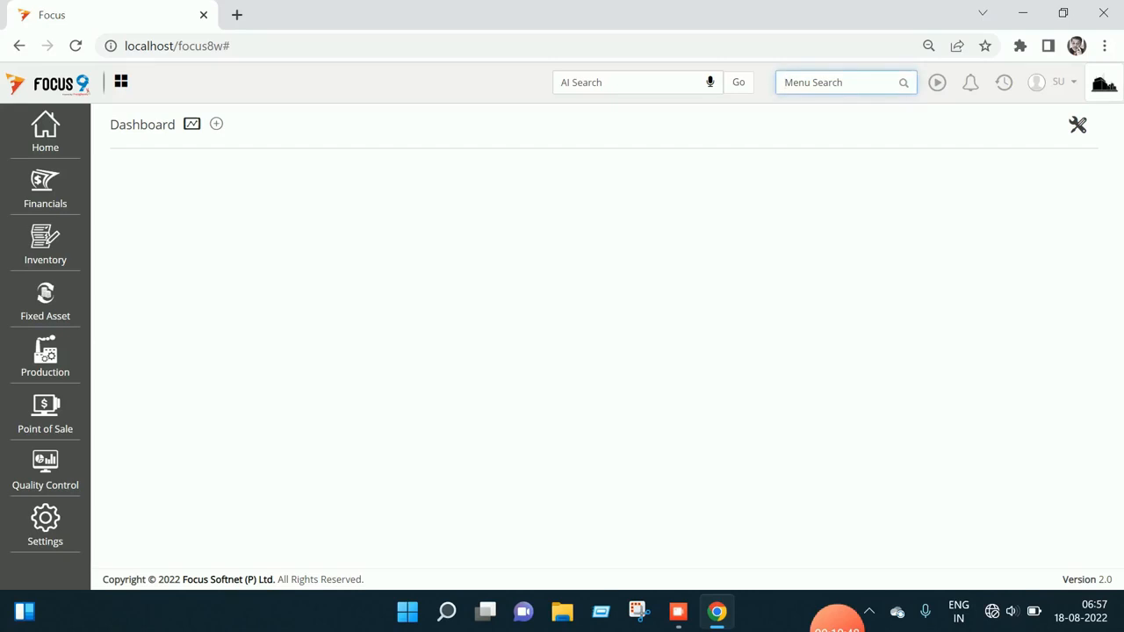
{"action": "type", "text": "deli"}
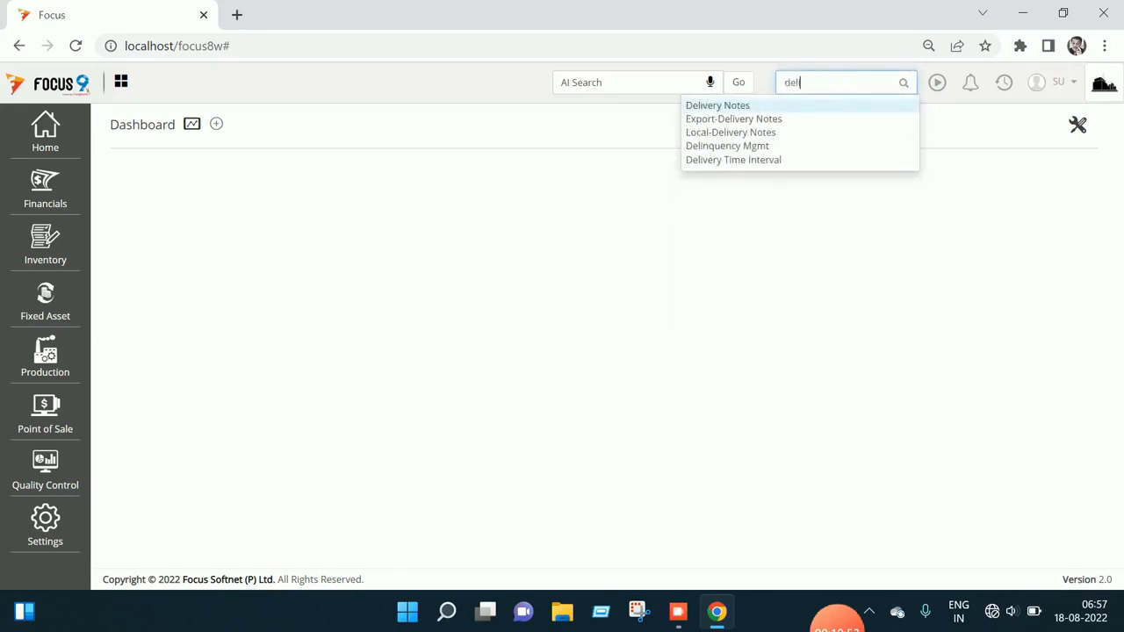
{"action": "left_click", "coordinate": [754, 133]}
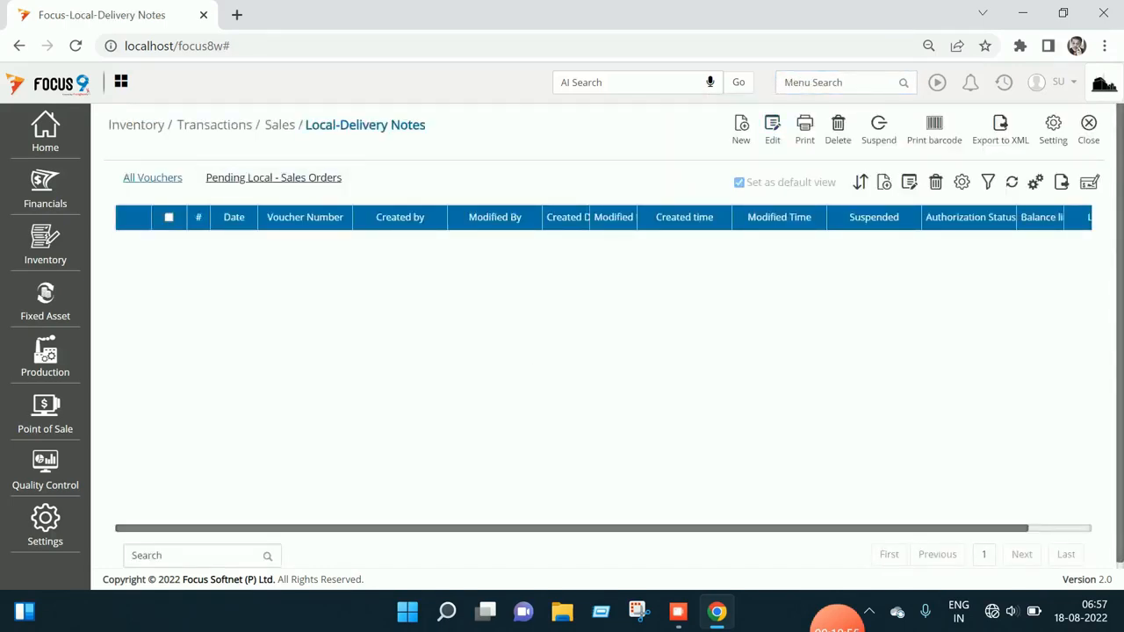
Convert pending Local - Sales Orders voucher 1 into a new delivery note.
{"action": "left_click", "coordinate": [274, 178]}
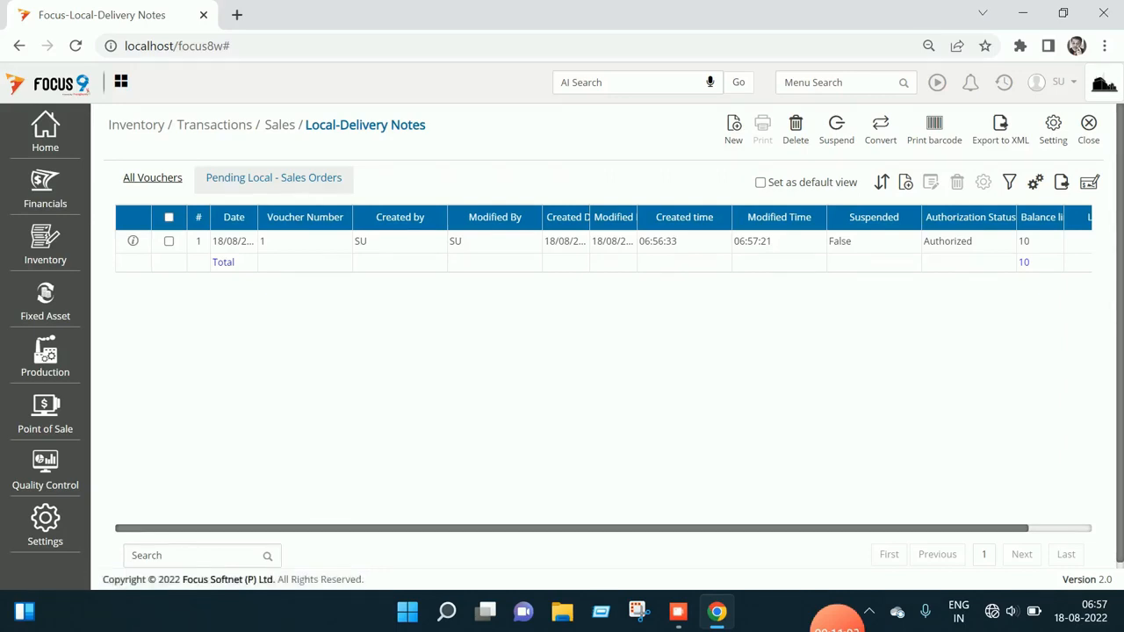
{"action": "left_click", "coordinate": [169, 241]}
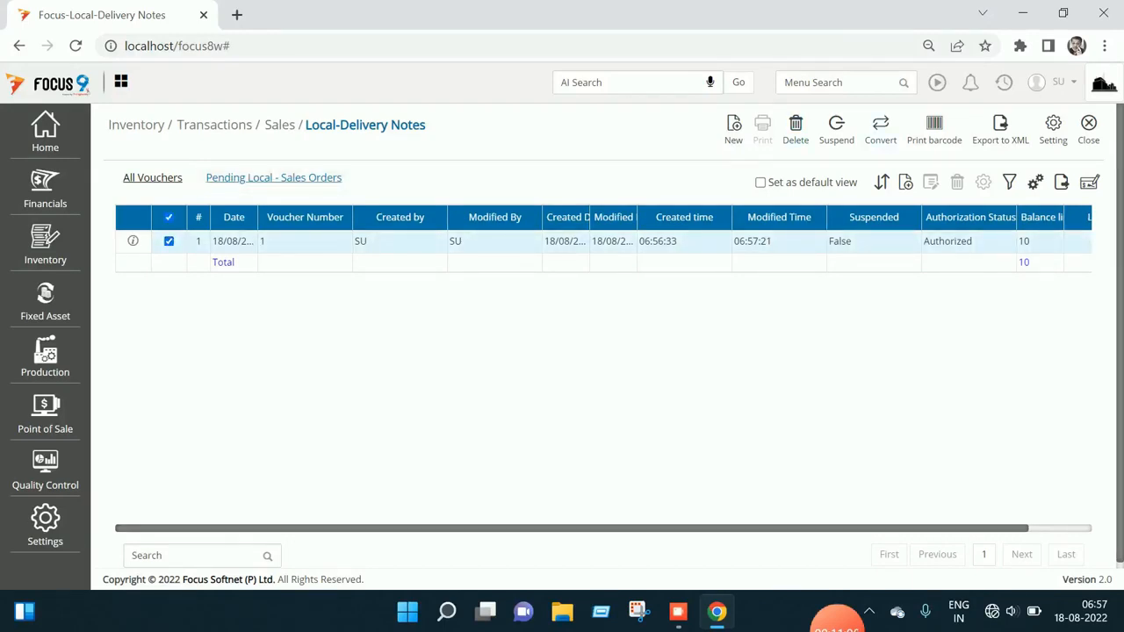
{"action": "left_click", "coordinate": [881, 129]}
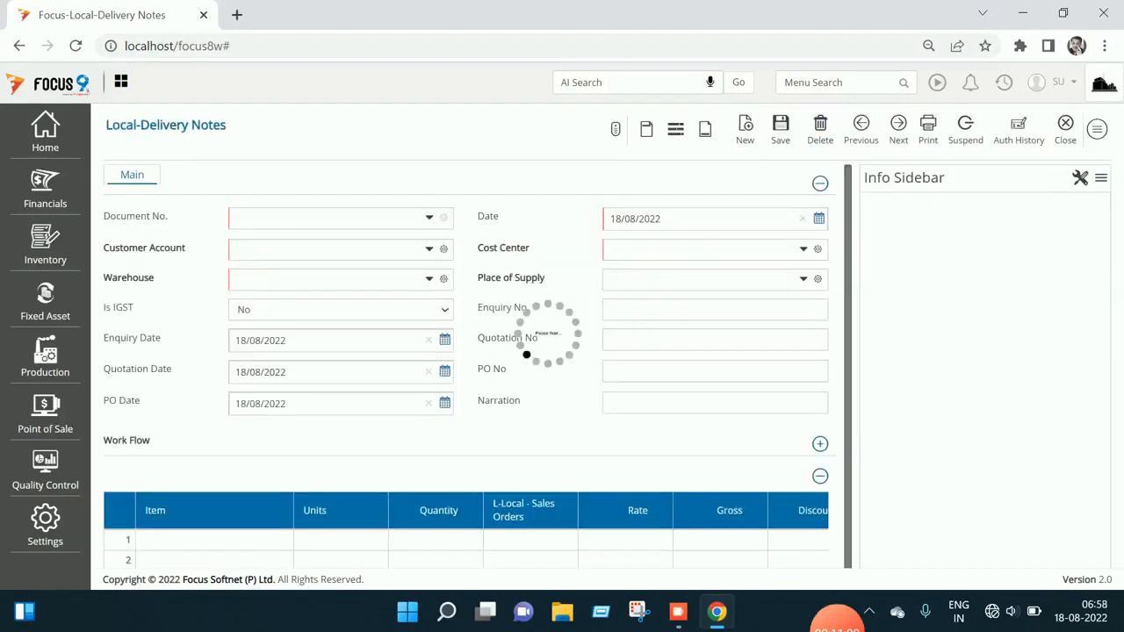
Set the delivery note's warehouse to W1, save the voucher and close the Local-Delivery Notes screens.
{"action": "scroll", "coordinate": [469, 347], "scroll_direction": "down", "scroll_amount": 1}
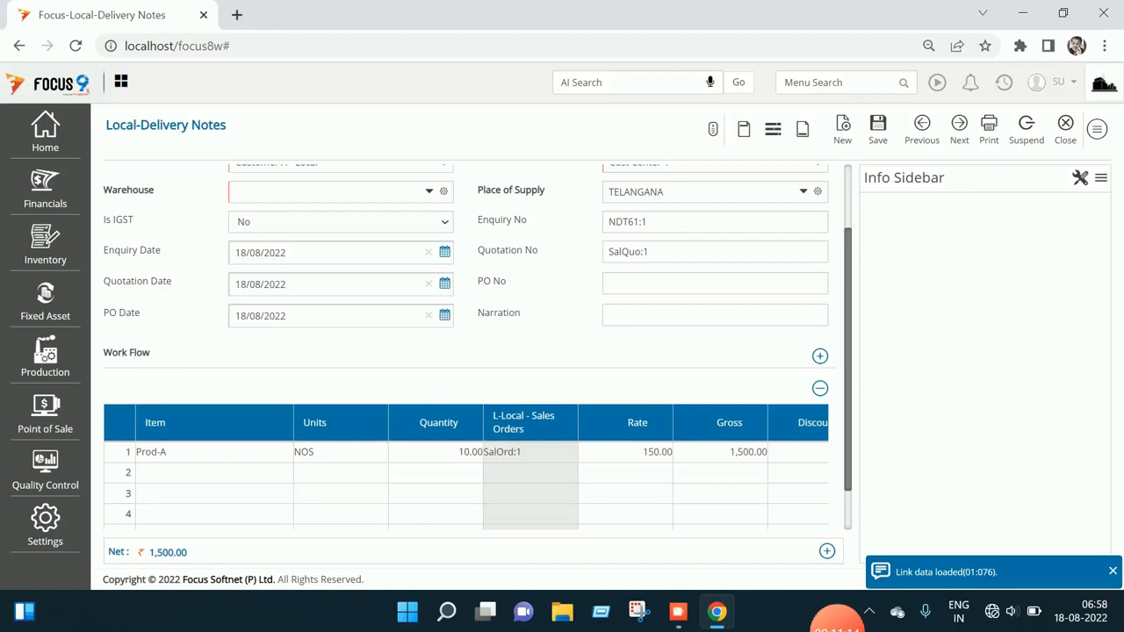
{"action": "left_click", "coordinate": [435, 453]}
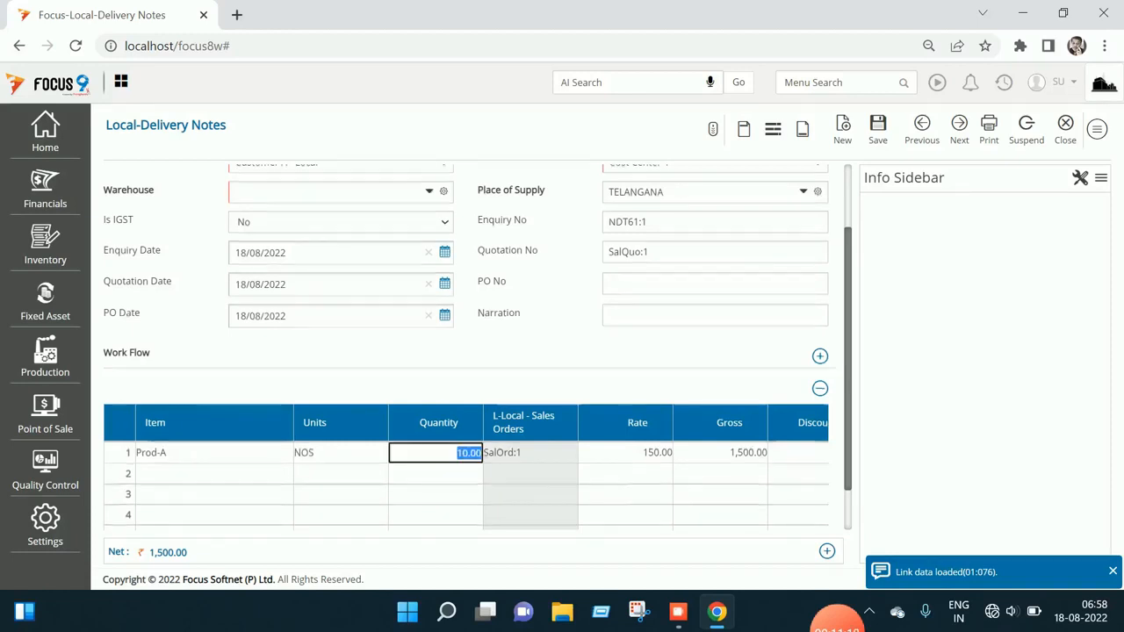
{"action": "scroll", "coordinate": [474, 347], "scroll_direction": "up", "scroll_amount": 1}
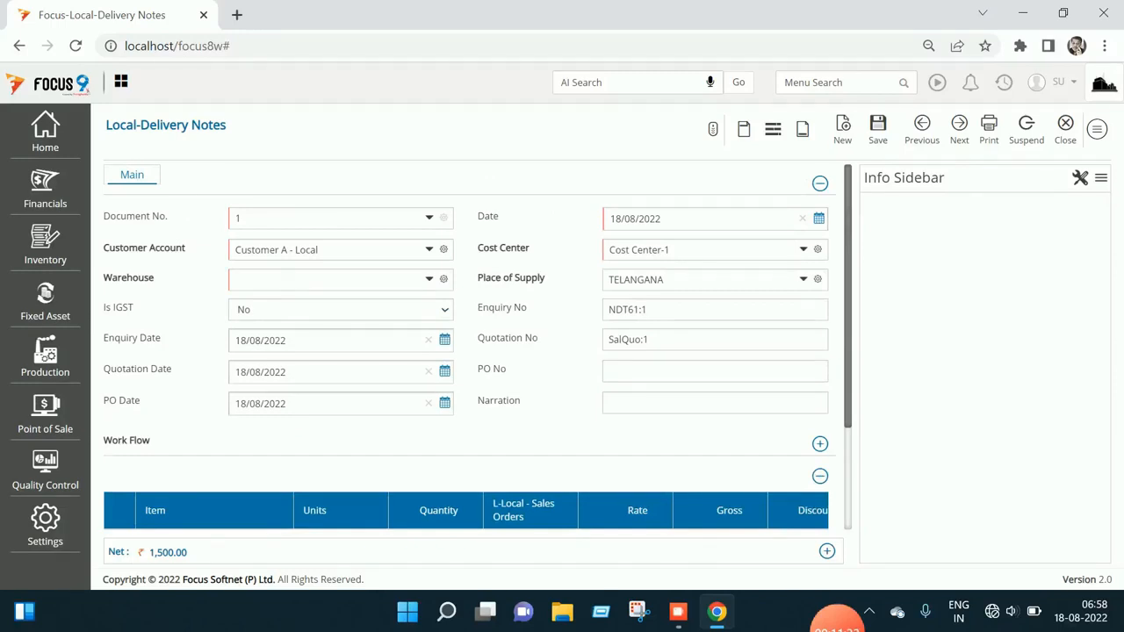
{"action": "left_click", "coordinate": [429, 279]}
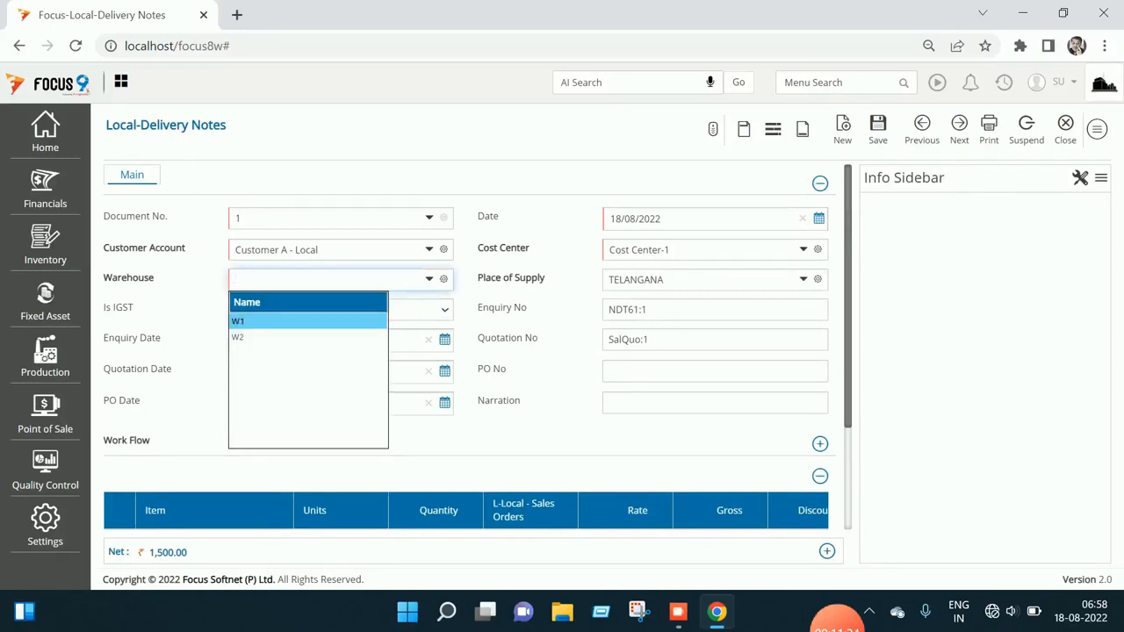
{"action": "key", "text": "Return"}
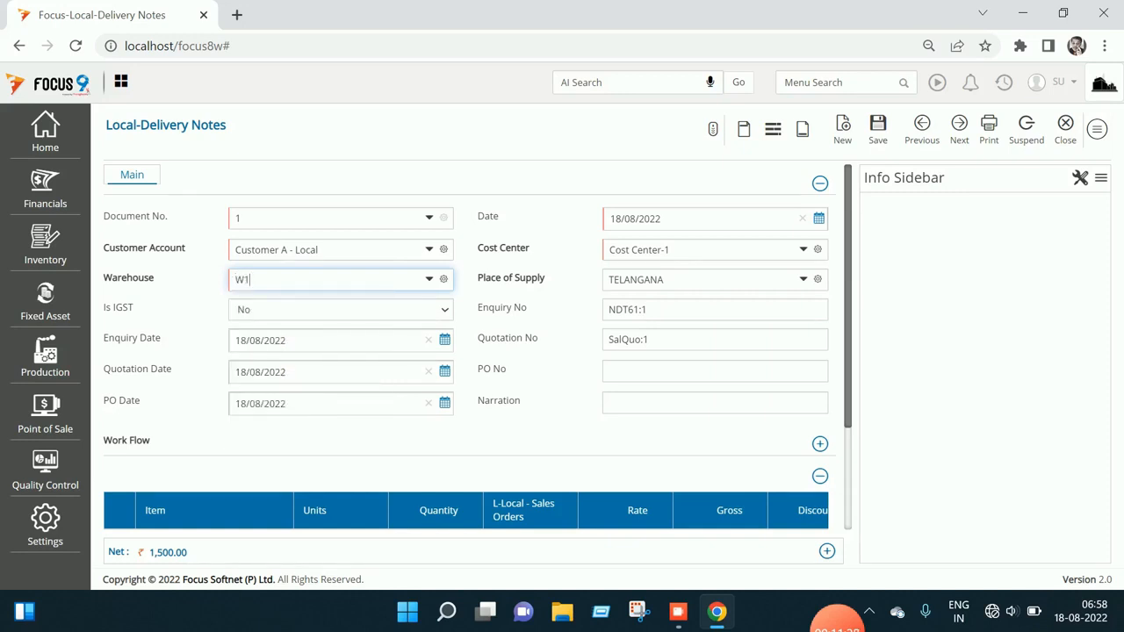
{"action": "key", "text": "ctrl+s"}
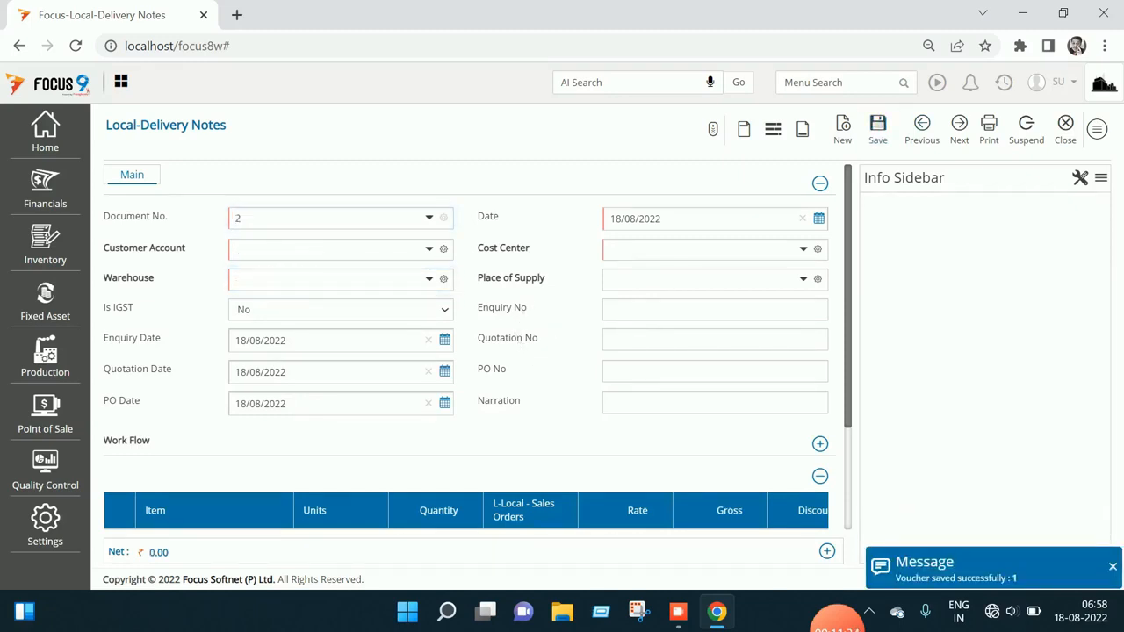
{"action": "left_click", "coordinate": [1066, 129]}
{"action": "left_click", "coordinate": [1089, 129]}
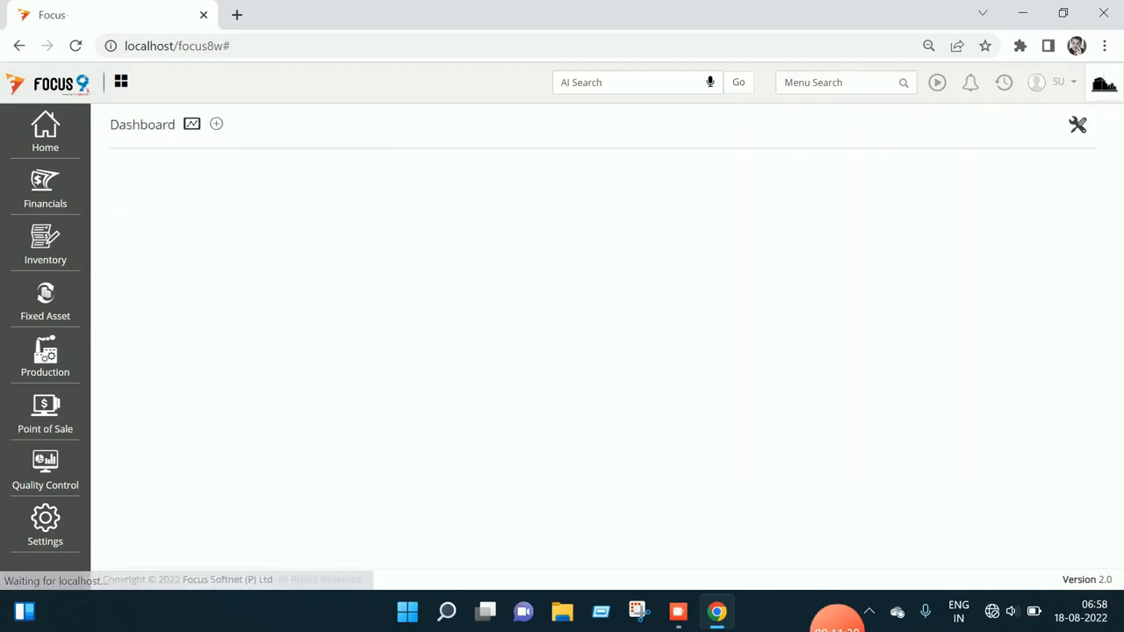
Run the Stock Ledger report for all items with the date option As on date, check it and close it.
{"action": "left_click", "coordinate": [826, 82]}
{"action": "type", "text": "stock le"}
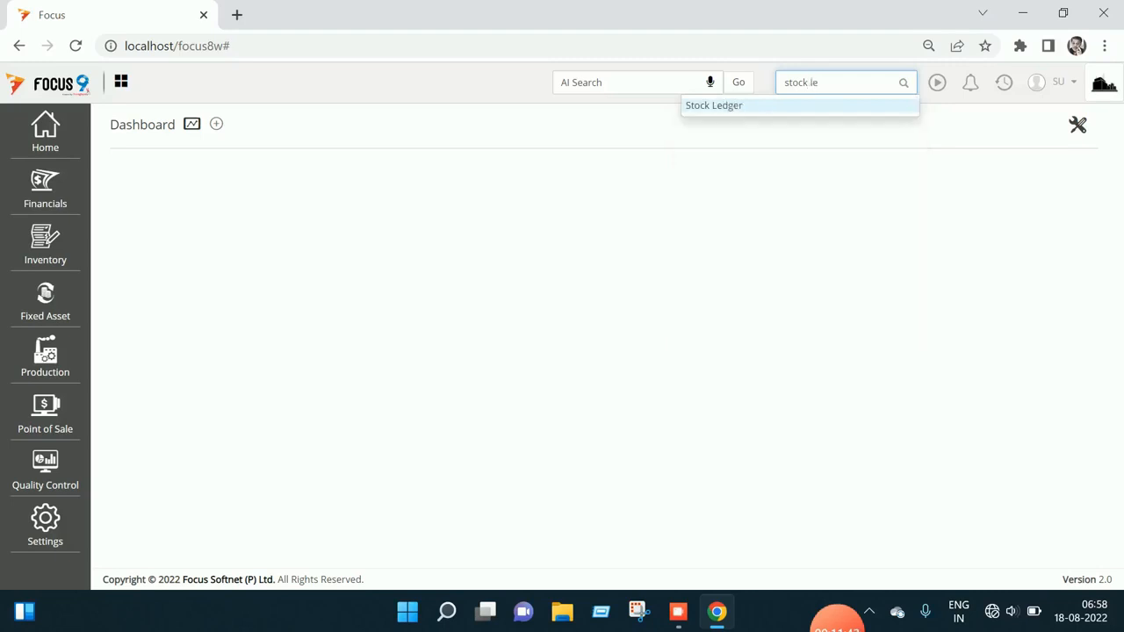
{"action": "key", "text": "Return"}
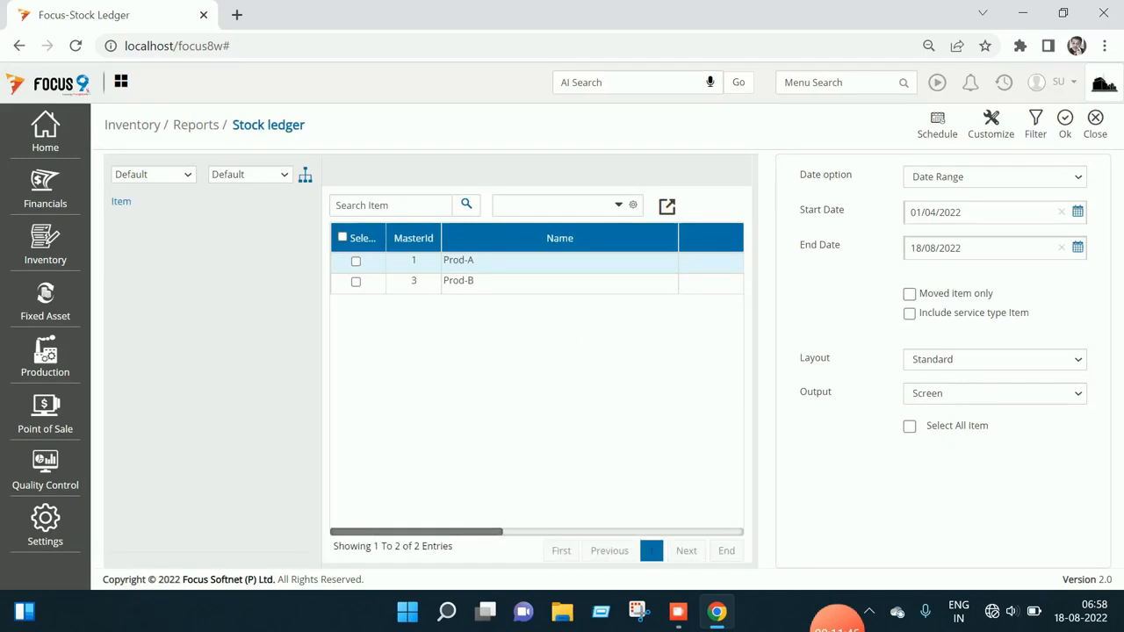
{"action": "left_click", "coordinate": [342, 237]}
{"action": "left_click", "coordinate": [996, 178]}
{"action": "left_click", "coordinate": [962, 209]}
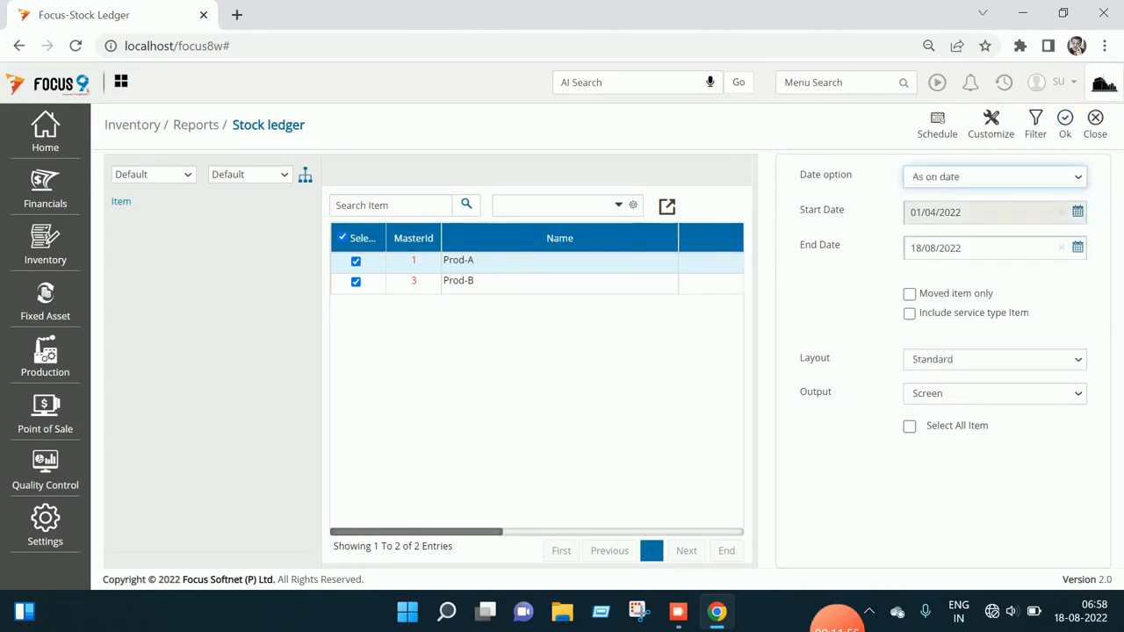
{"action": "left_click", "coordinate": [1066, 124]}
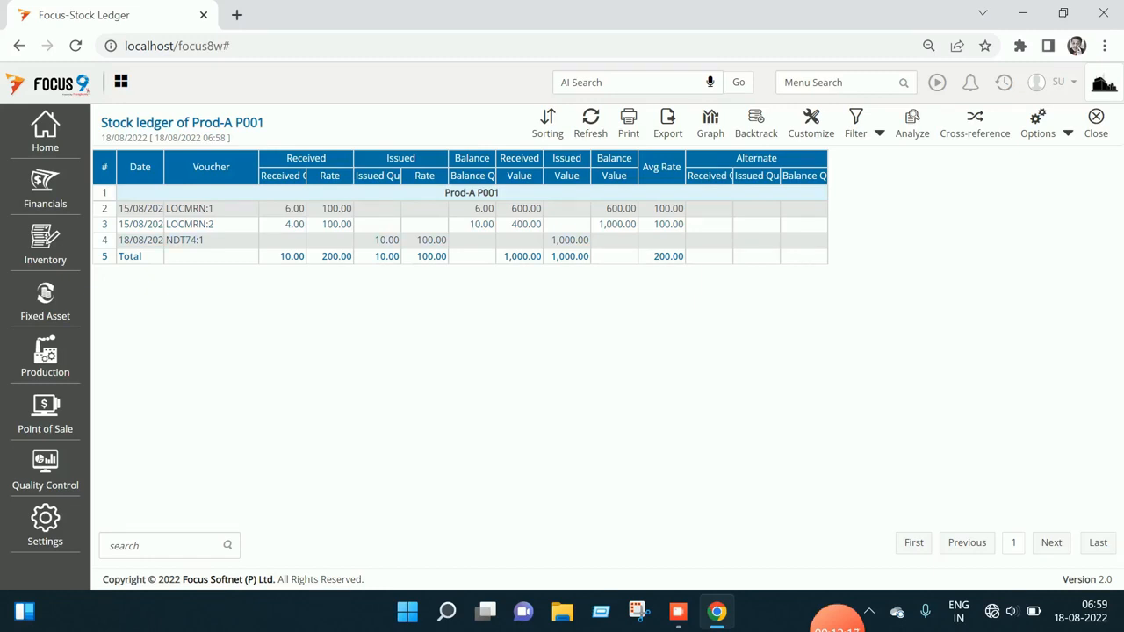
{"action": "left_click", "coordinate": [1096, 123]}
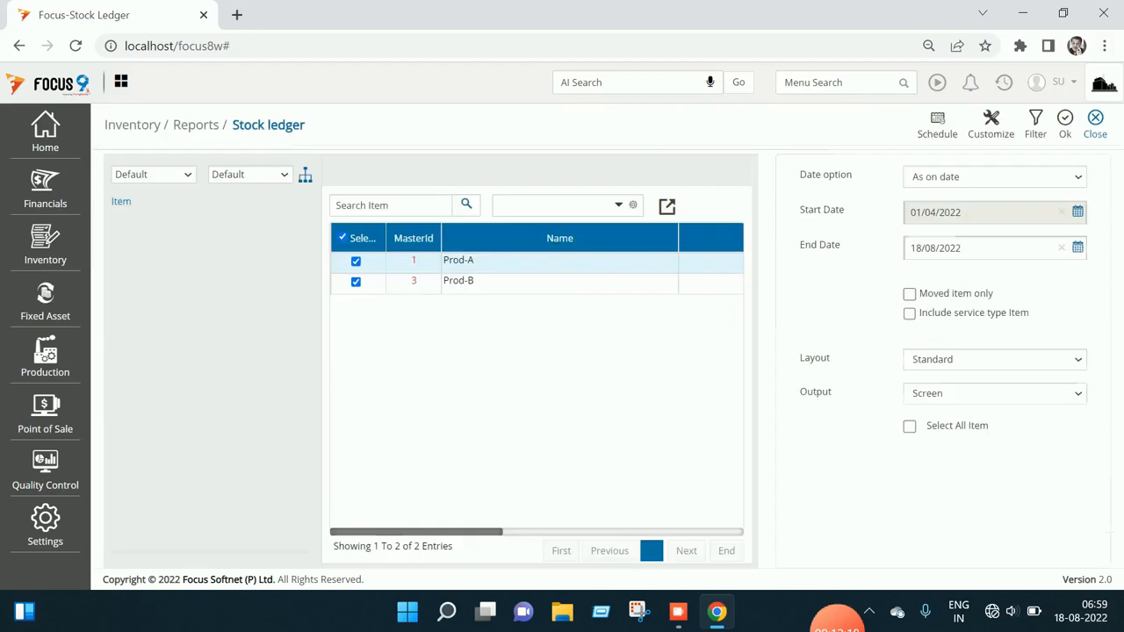
{"action": "left_click", "coordinate": [1096, 123]}
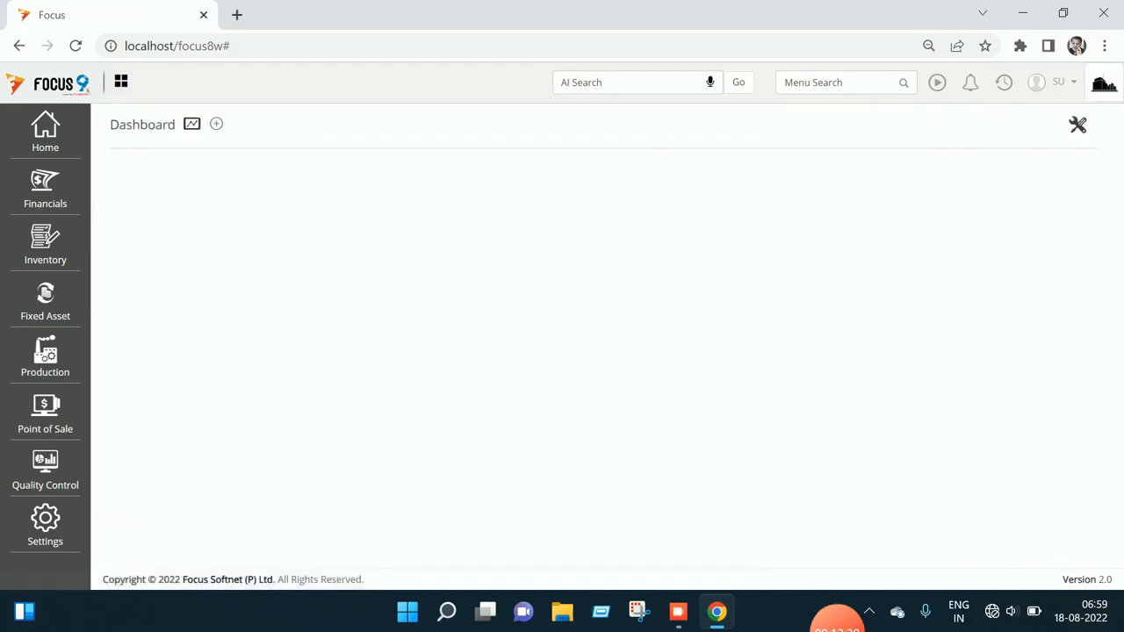
Run the Stock movement report for all items using the default date range.
{"action": "left_click", "coordinate": [826, 81]}
{"action": "type", "text": "stoc"}
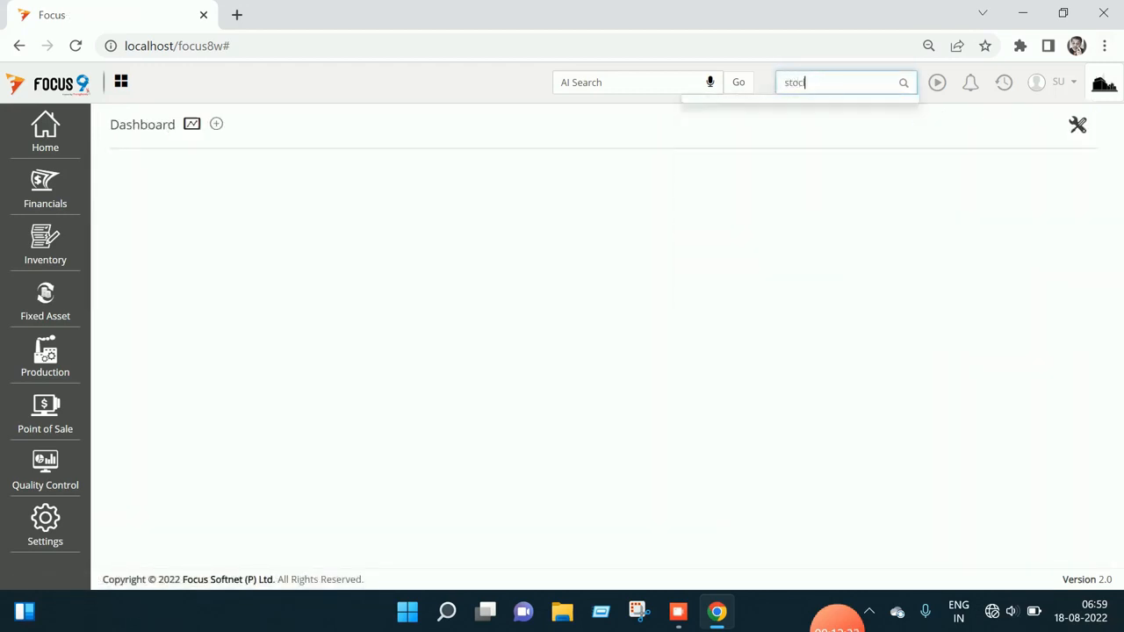
{"action": "type", "text": "k m"}
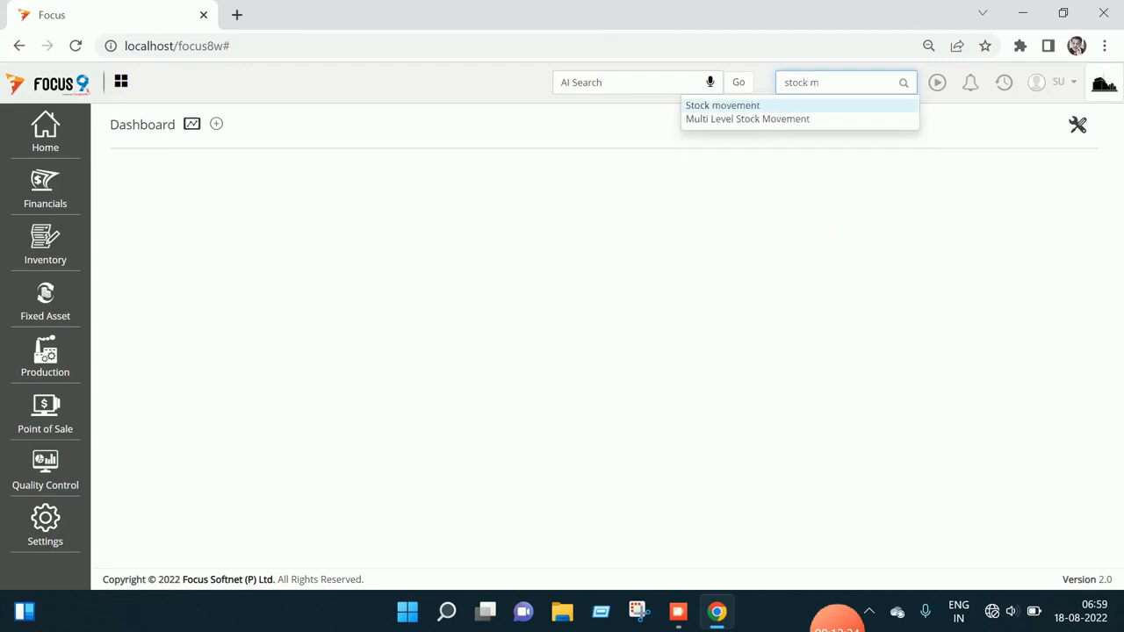
{"action": "key", "text": "Return"}
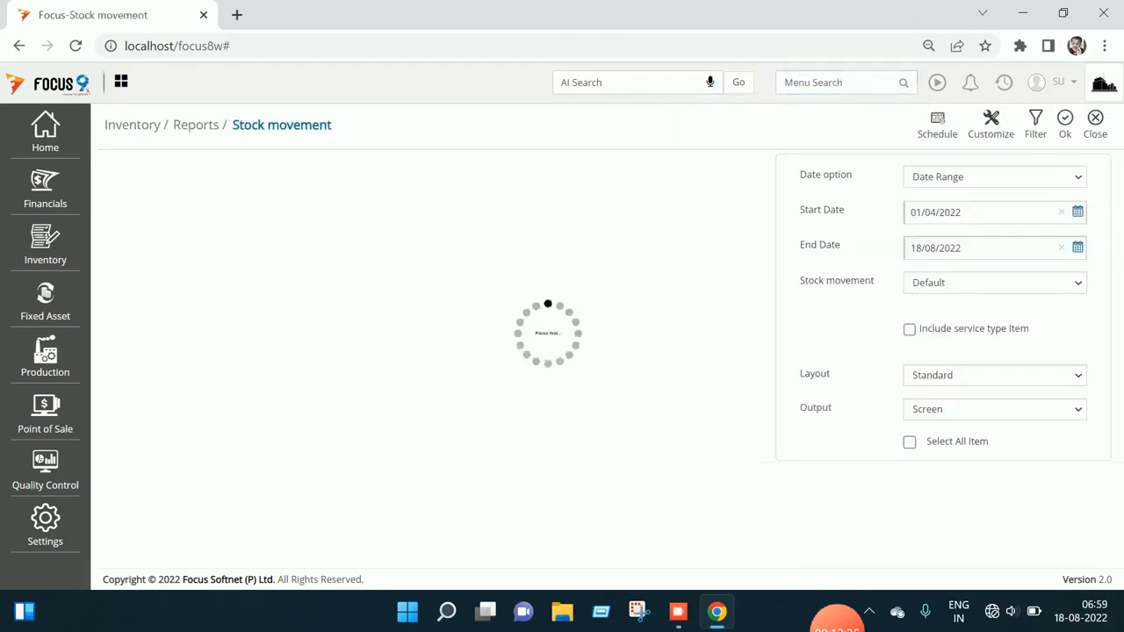
{"action": "left_click", "coordinate": [342, 237]}
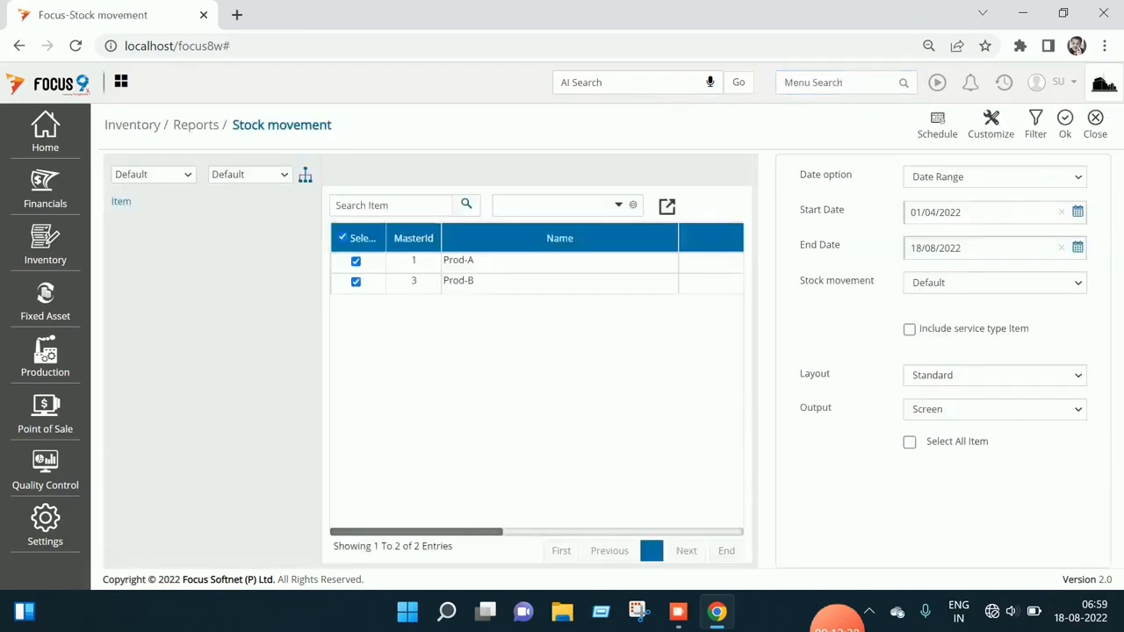
{"action": "left_click", "coordinate": [1065, 124]}
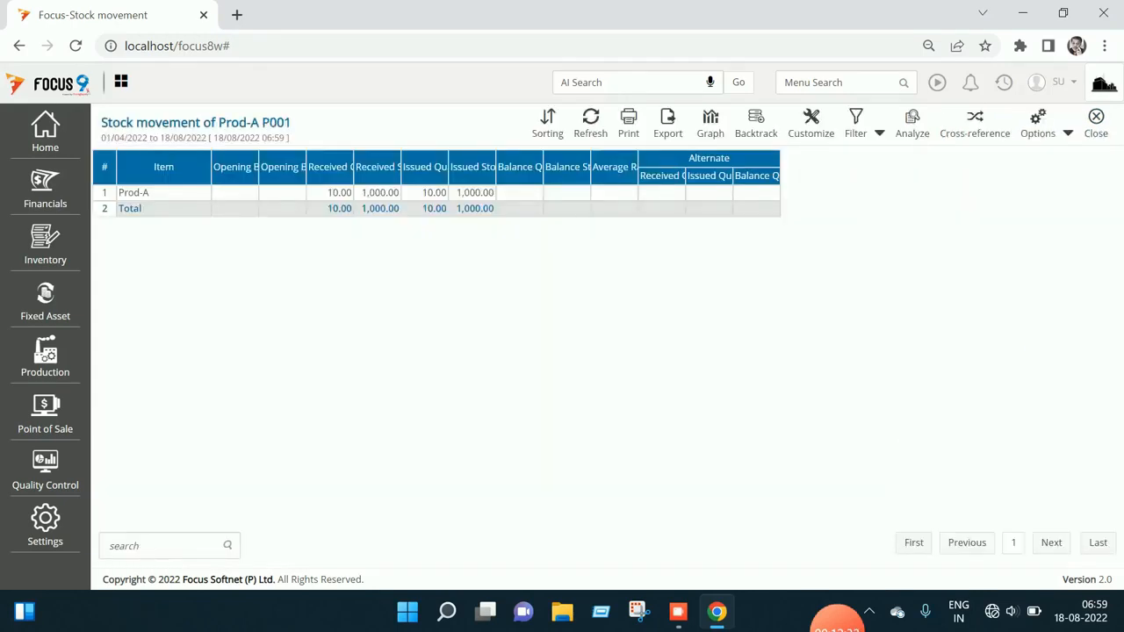
Auto-adjust the column widths of the stock movement report to read it in full, and close the report.
{"action": "left_click", "coordinate": [1068, 133]}
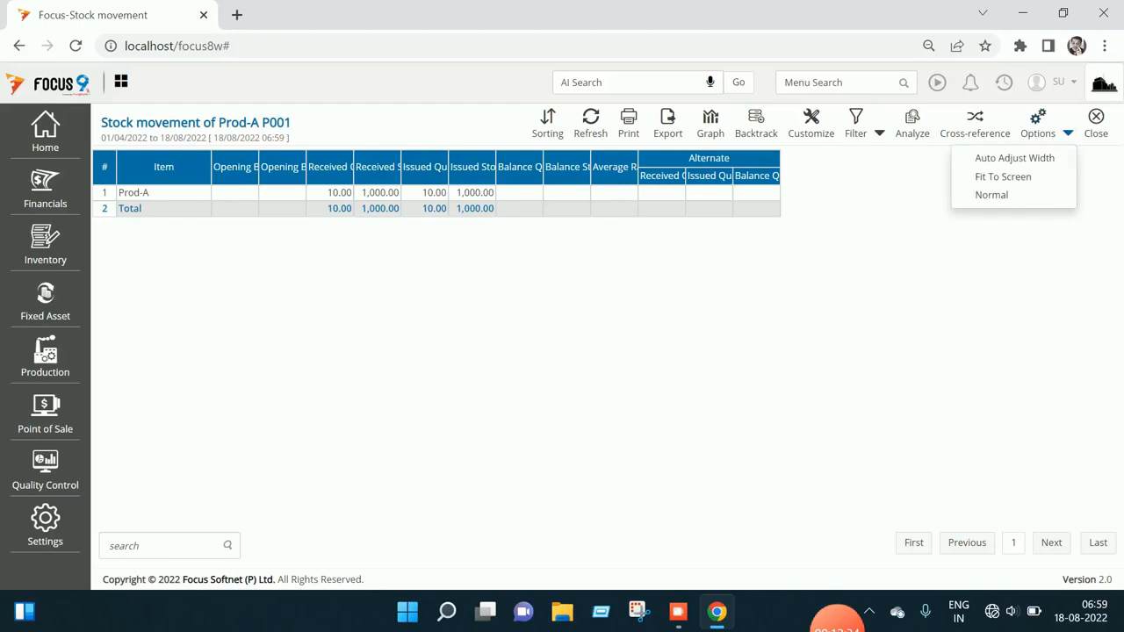
{"action": "left_click", "coordinate": [1013, 156]}
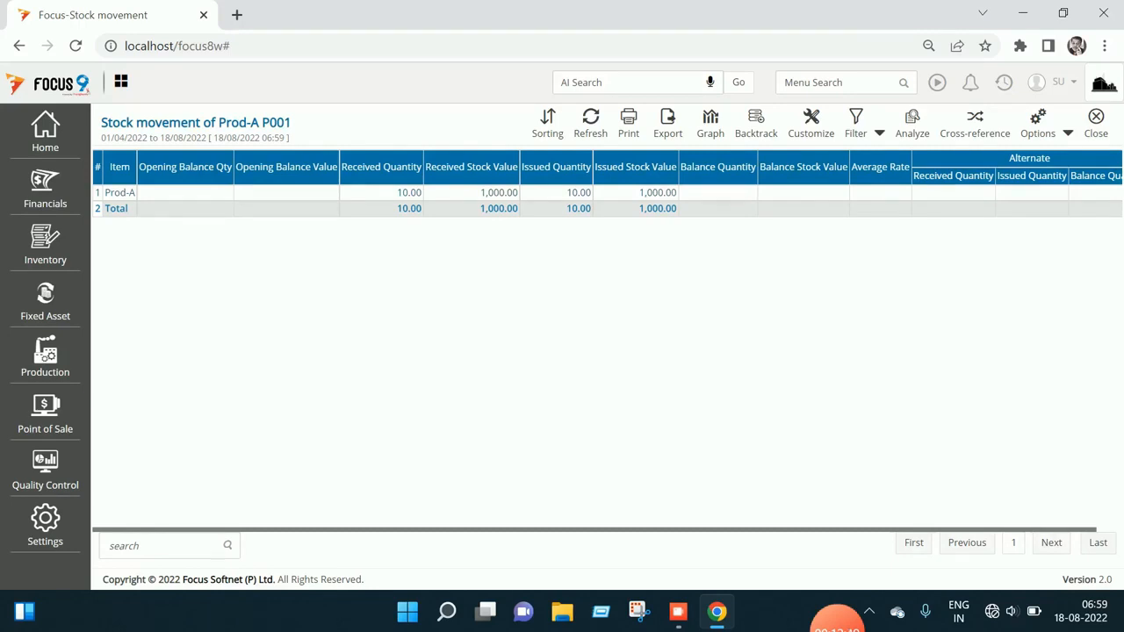
{"action": "left_click", "coordinate": [1068, 132]}
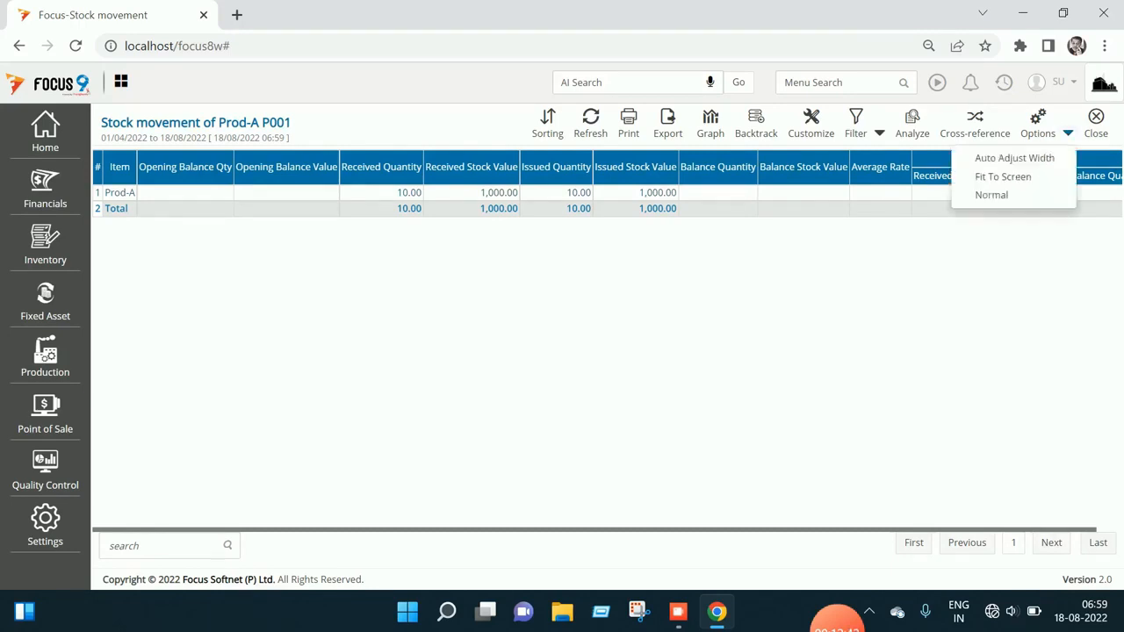
{"action": "left_click", "coordinate": [1014, 156]}
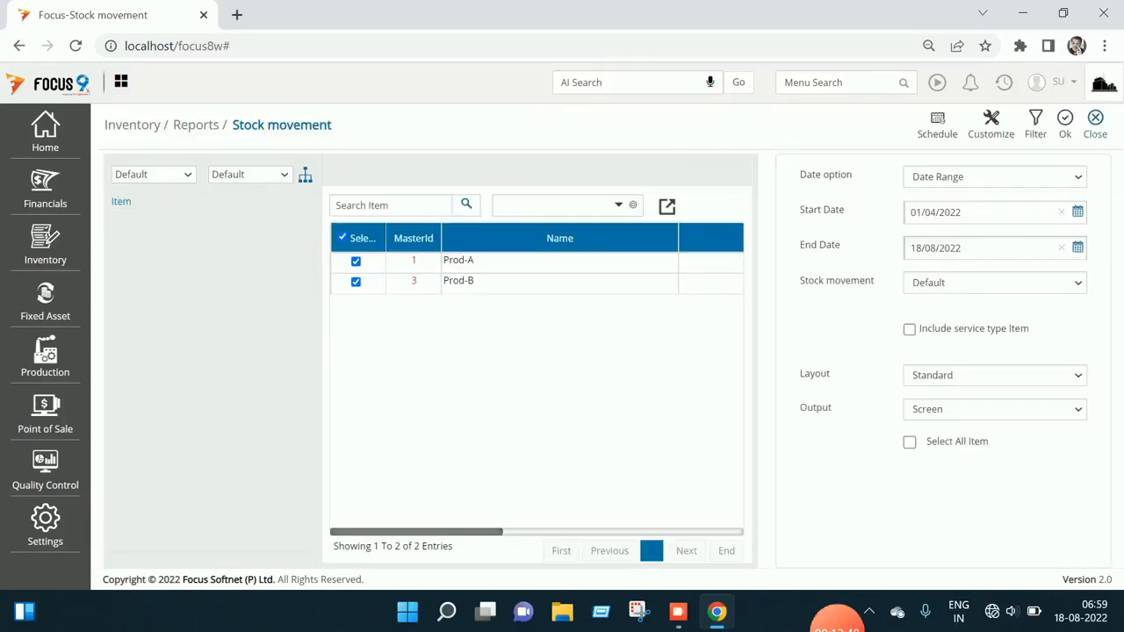
{"action": "left_click", "coordinate": [1096, 124]}
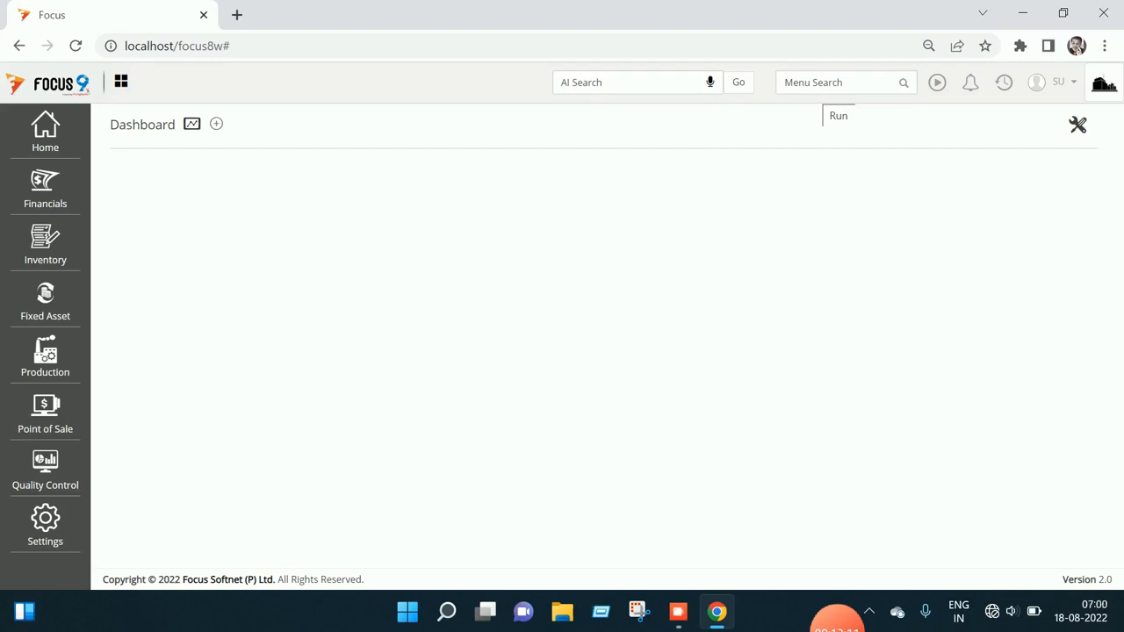
Open the Local - Sales Invoices list and convert pending Local-Delivery Notes voucher 1 into a new sales invoice.
{"action": "left_click", "coordinate": [822, 82]}
{"action": "type", "text": "sales in"}
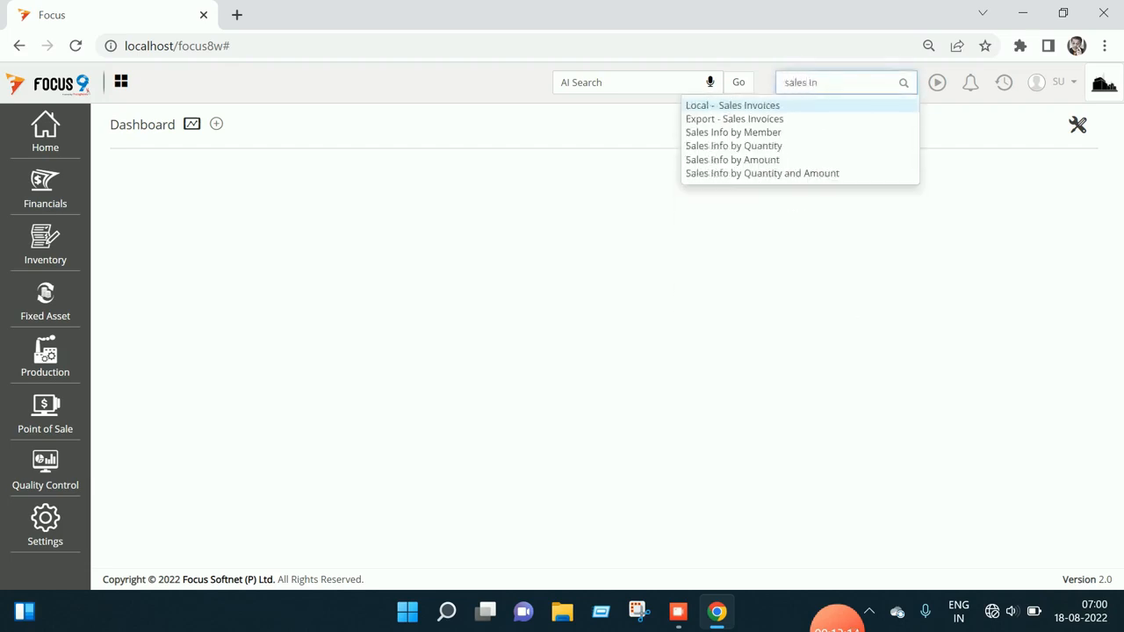
{"action": "key", "text": "Return"}
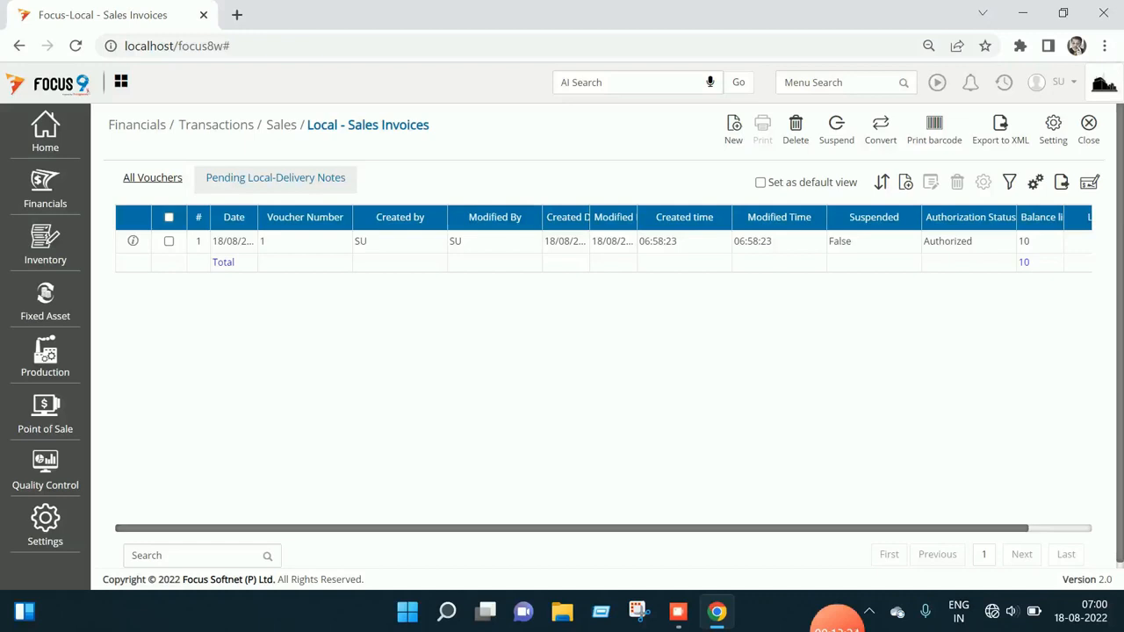
{"action": "left_click", "coordinate": [168, 242]}
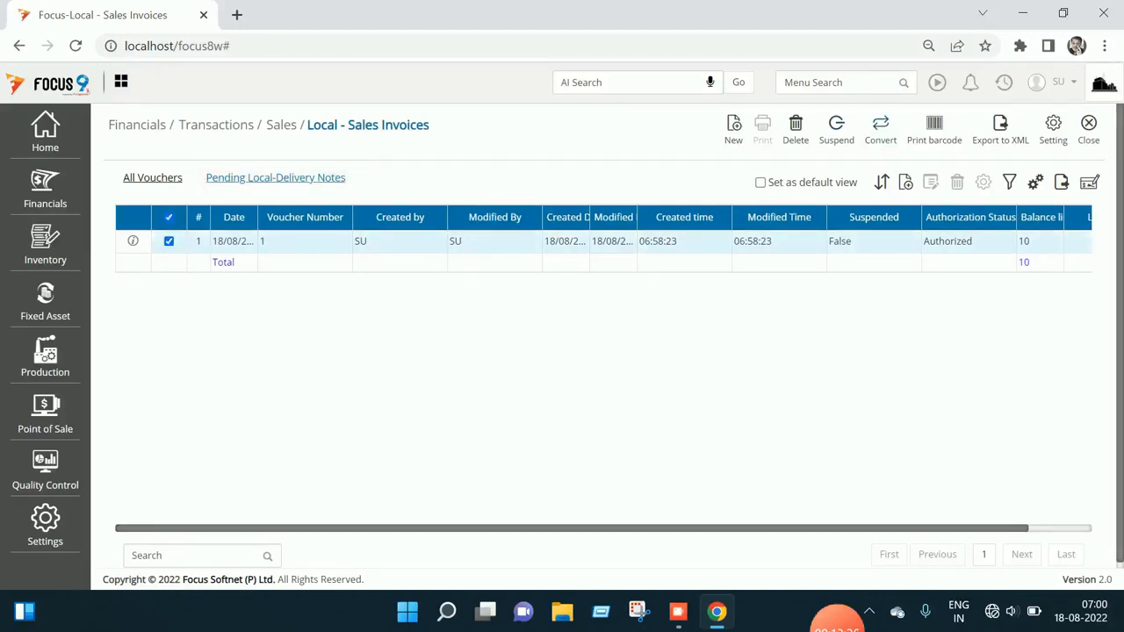
{"action": "left_click", "coordinate": [881, 129]}
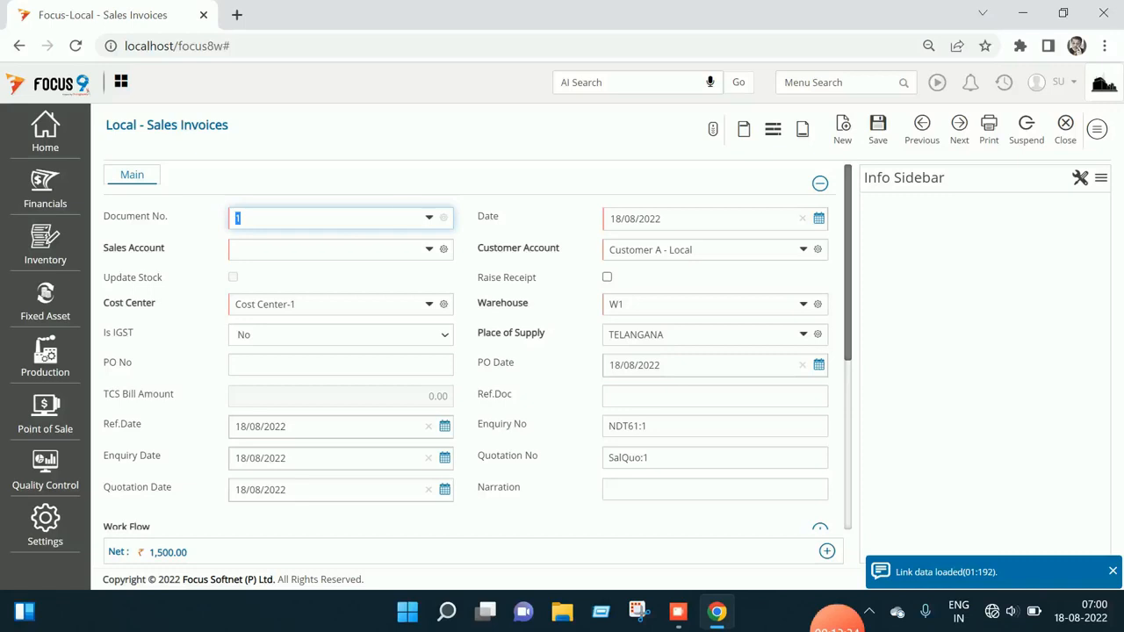
Set the sales invoice's Sales Account to Sales - Computers.
{"action": "left_click", "coordinate": [329, 249]}
{"action": "type", "text": "sale"}
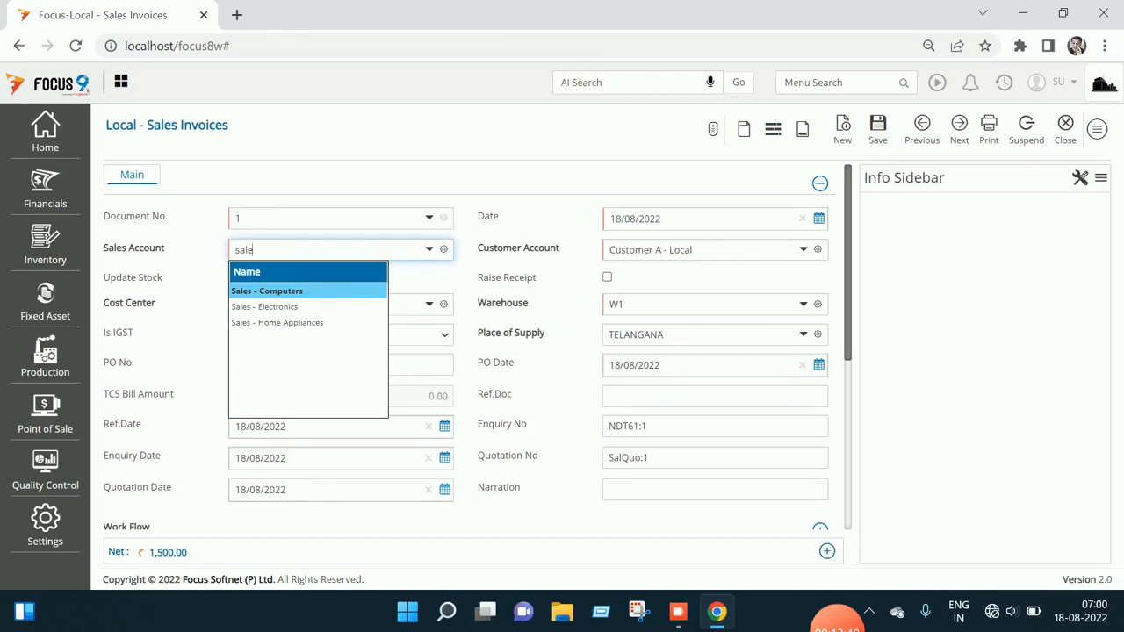
{"action": "key", "text": "Return"}
Review the sales invoice's header fields and its Prod-A item line.
{"action": "scroll", "coordinate": [477, 348], "scroll_direction": "down", "scroll_amount": 1}
{"action": "scroll", "coordinate": [476, 347], "scroll_direction": "up", "scroll_amount": 1}
{"action": "scroll", "coordinate": [477, 348], "scroll_direction": "down", "scroll_amount": 2}
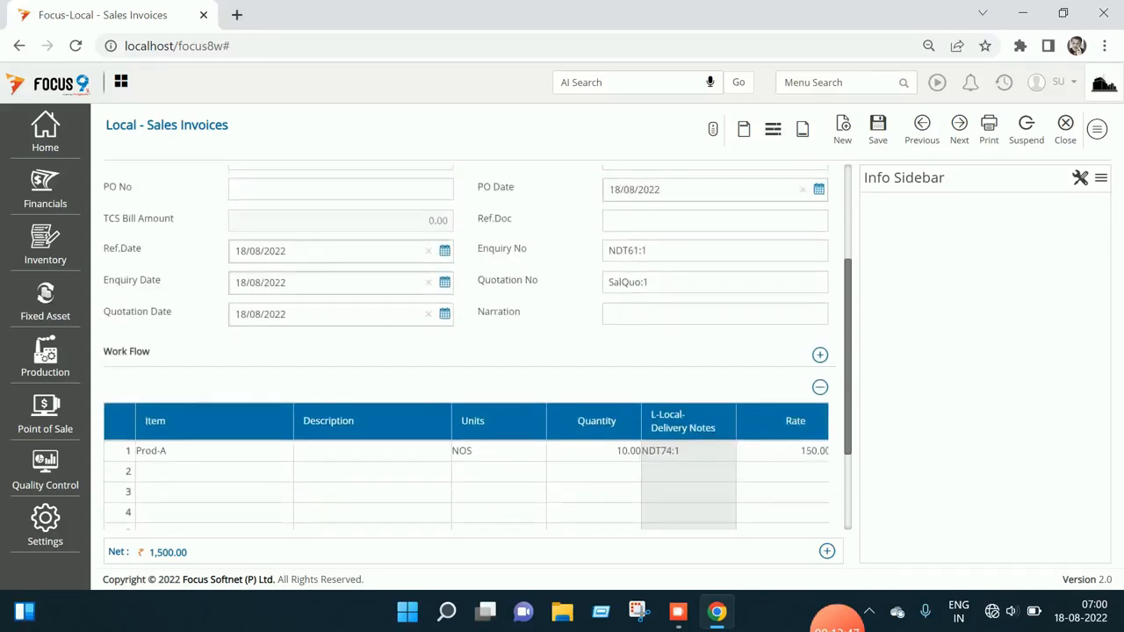
{"action": "scroll", "coordinate": [477, 348], "scroll_direction": "up", "scroll_amount": 2}
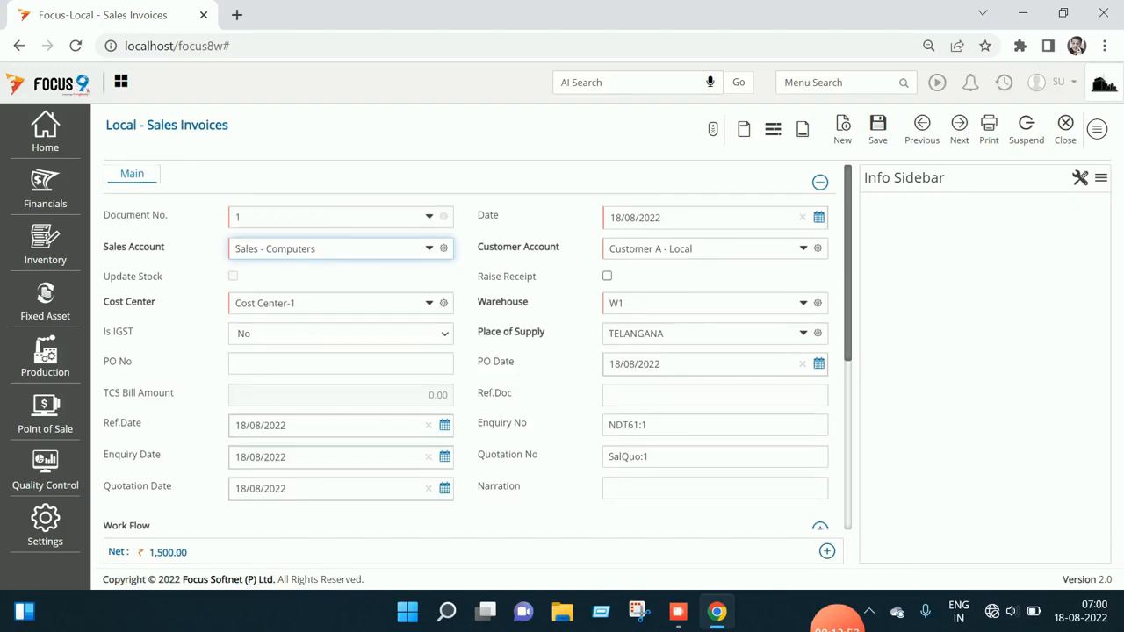
{"action": "scroll", "coordinate": [474, 352], "scroll_direction": "down", "scroll_amount": 1}
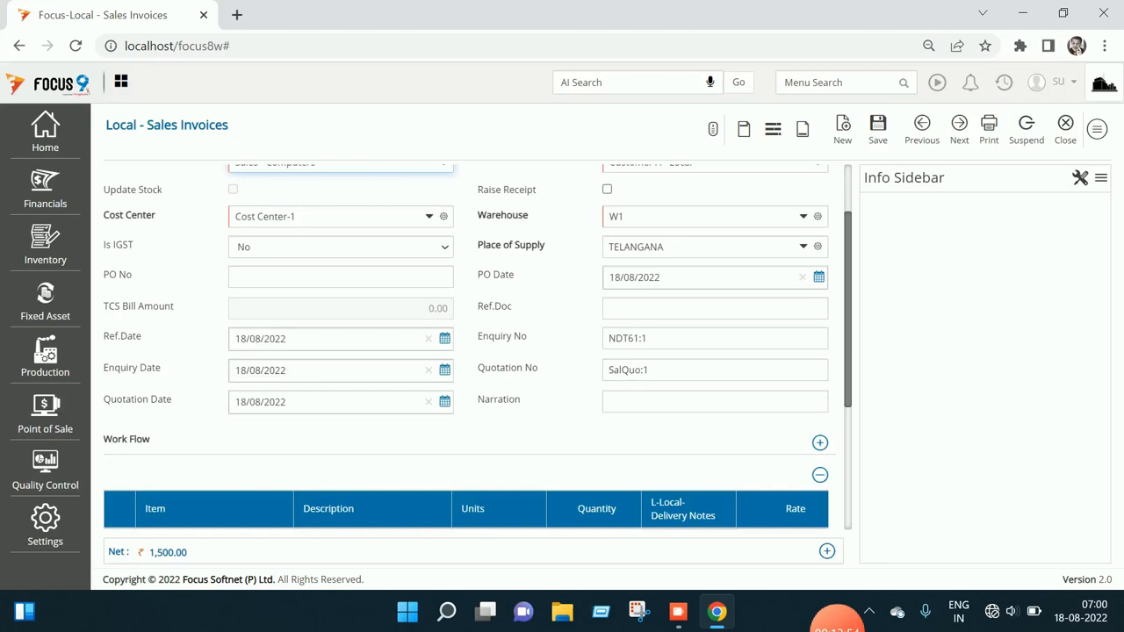
{"action": "scroll", "coordinate": [474, 351], "scroll_direction": "down", "scroll_amount": 1}
{"action": "mouse_move", "coordinate": [176, 553]}
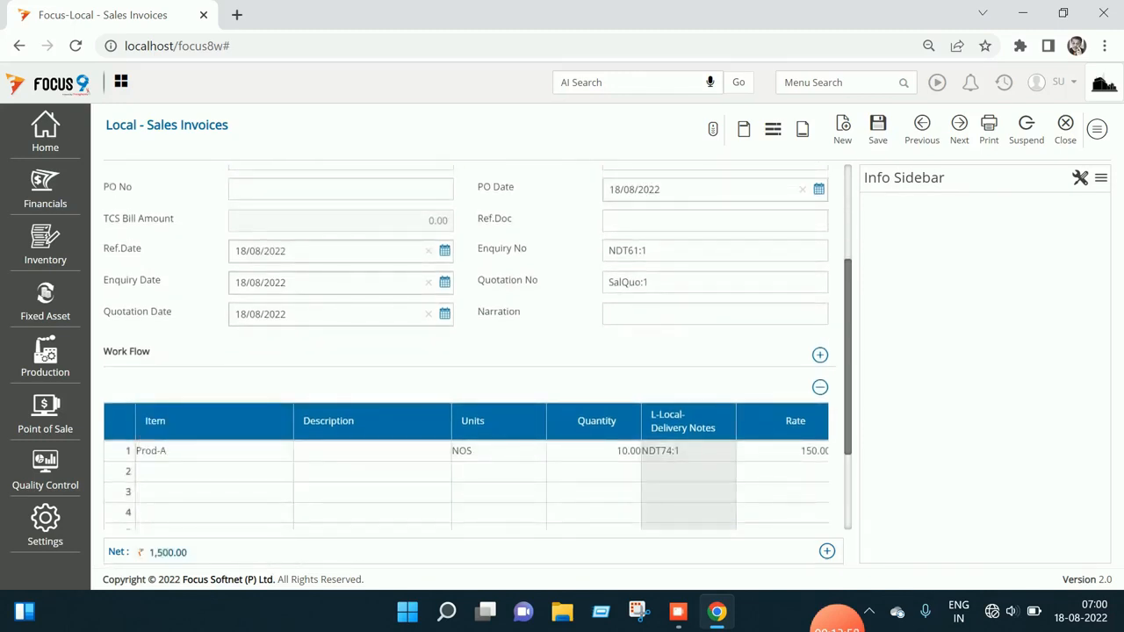
Go through the Prod-A line's discount, taxable value, CGST and SGST fields, and the invoice's net value and round-off.
{"action": "key", "text": "Tab"}
{"action": "key", "text": "Tab"}
{"action": "key", "text": "Tab"}
{"action": "key", "text": "Tab"}
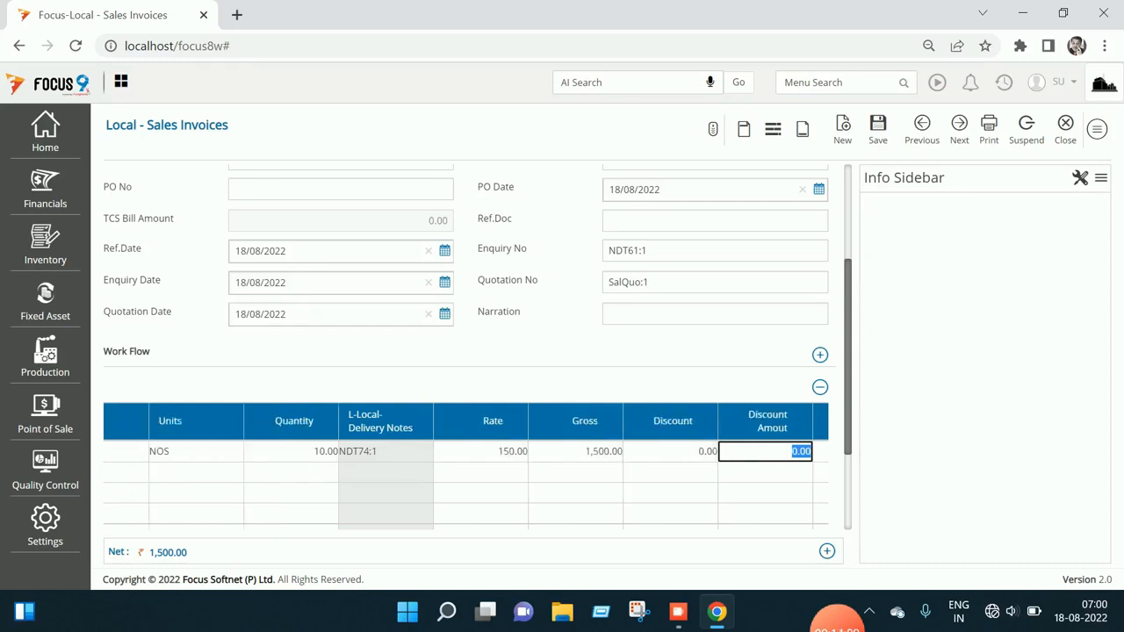
{"action": "key", "text": "Tab"}
{"action": "key", "text": "Tab"}
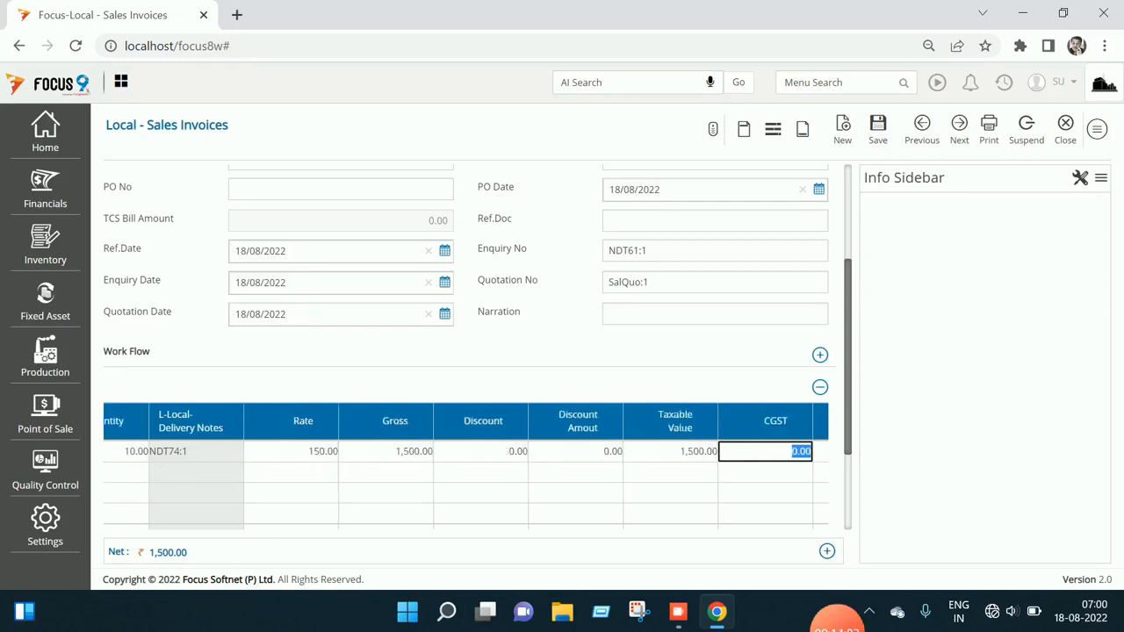
{"action": "key", "text": "Tab"}
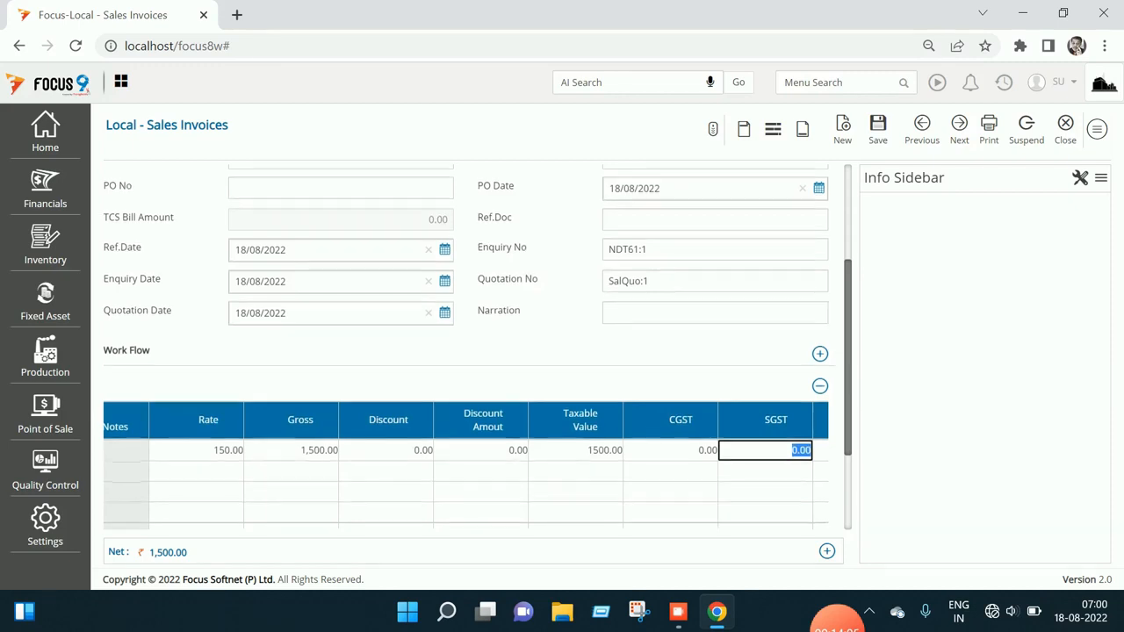
{"action": "scroll", "coordinate": [465, 351], "scroll_direction": "down", "scroll_amount": 2}
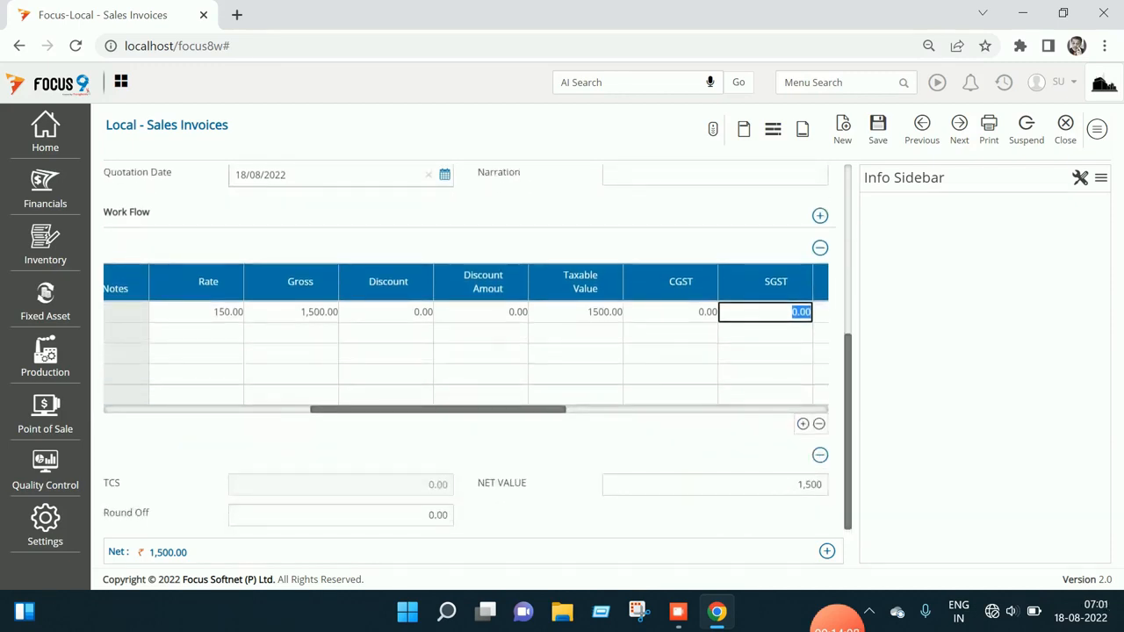
{"action": "key", "text": "Tab"}
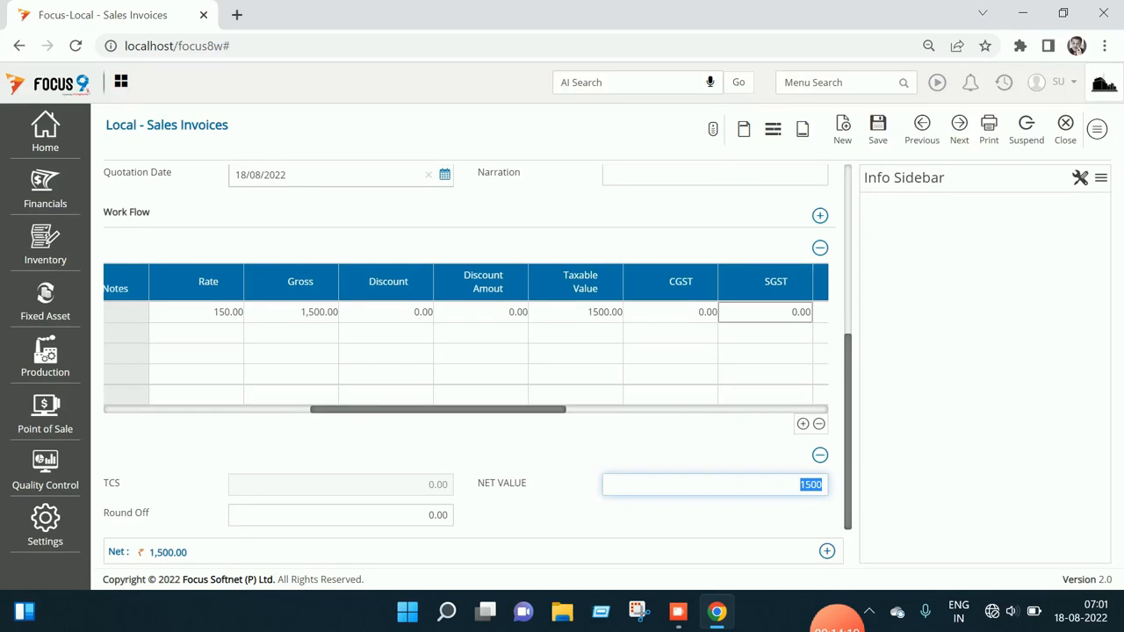
{"action": "key", "text": "Tab"}
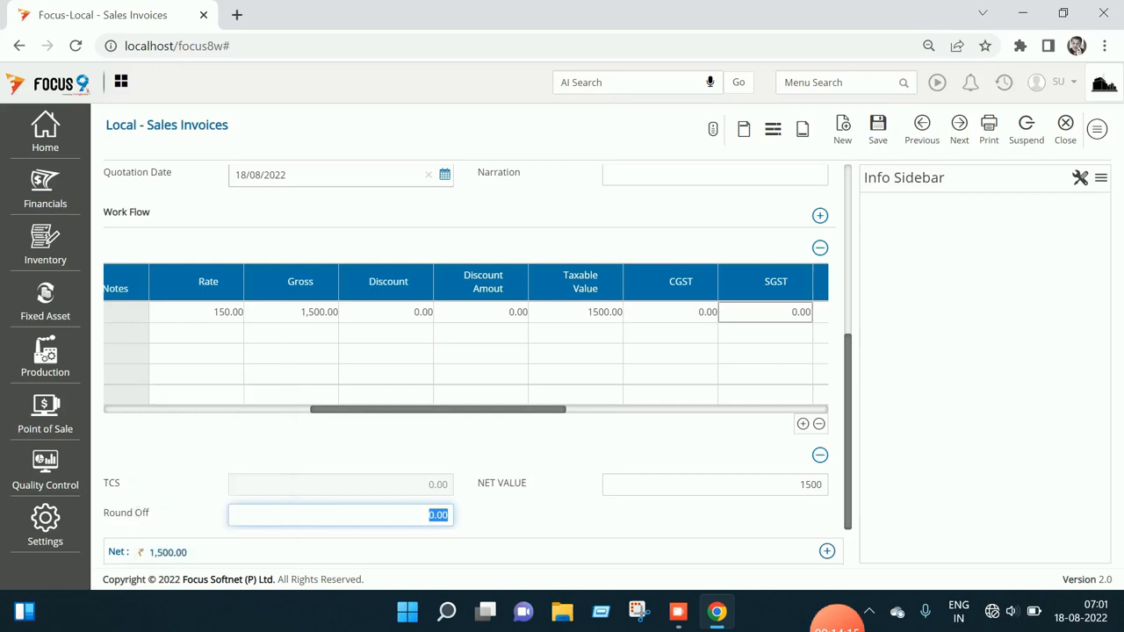
Save the sales invoice with its bill adjusted as New Reference, and close the invoice and the Local - Sales Invoices list.
{"action": "left_click", "coordinate": [879, 129]}
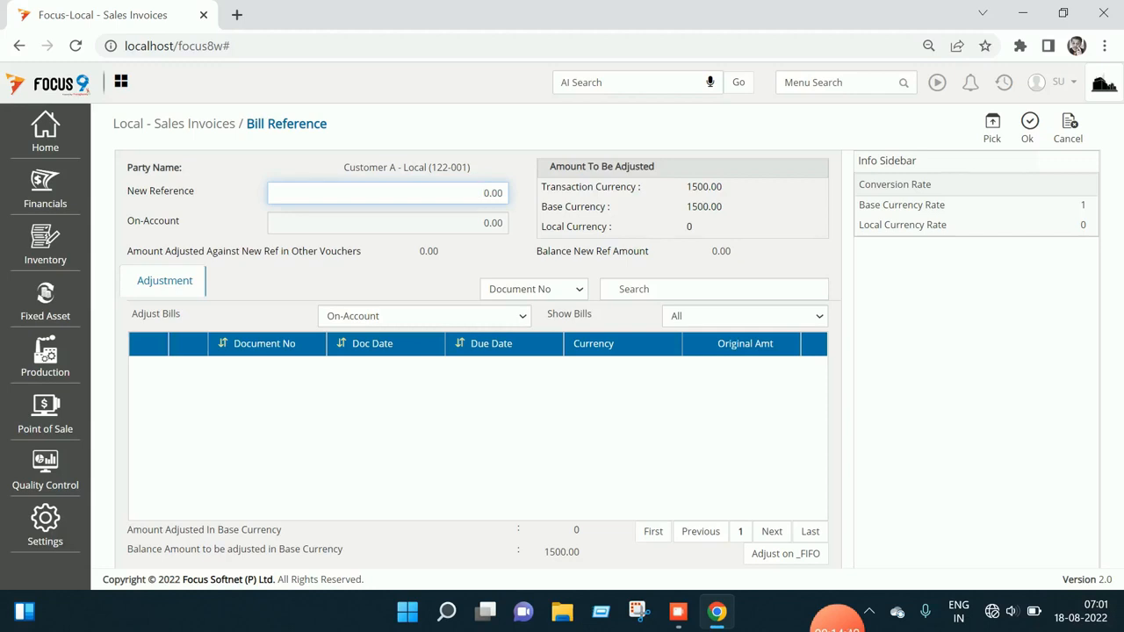
{"action": "left_click", "coordinate": [425, 317]}
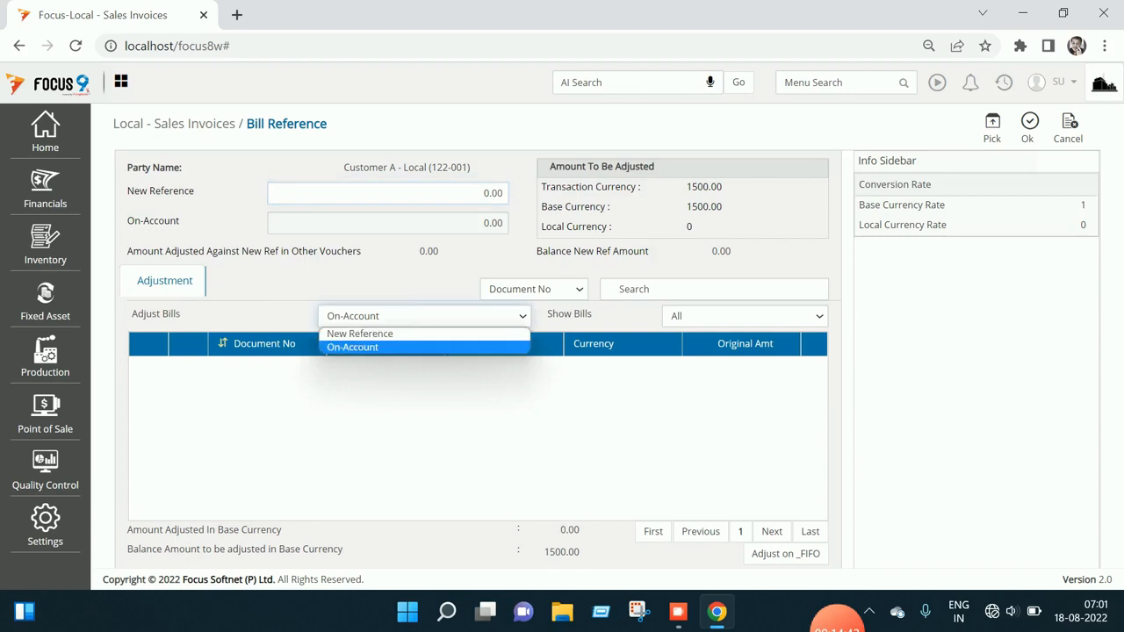
{"action": "left_click", "coordinate": [425, 333]}
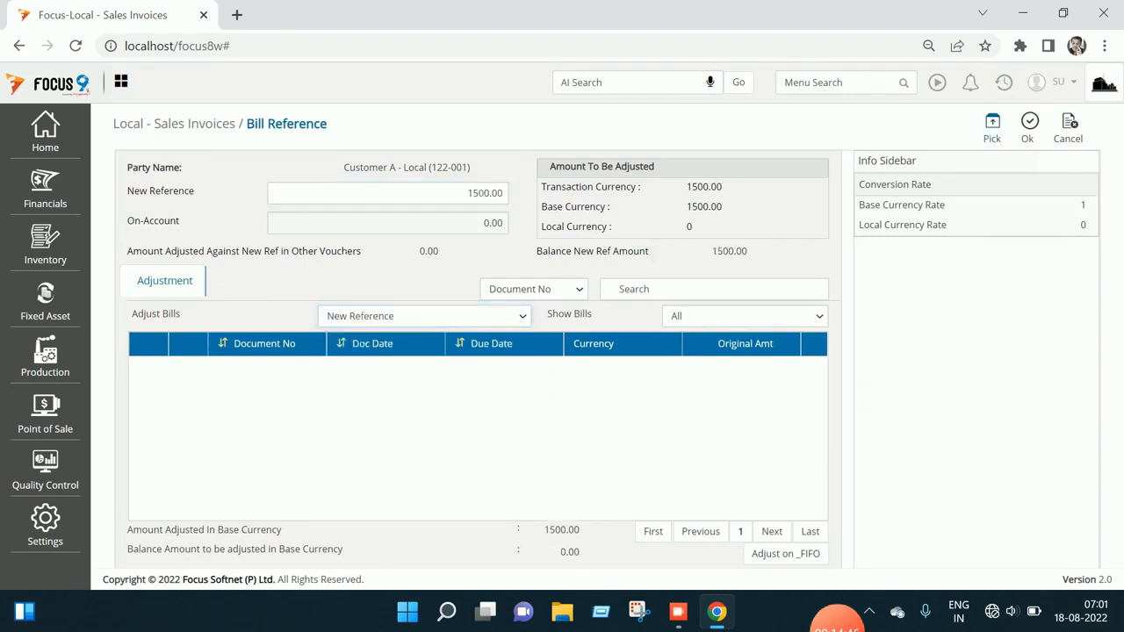
{"action": "left_click", "coordinate": [1029, 126]}
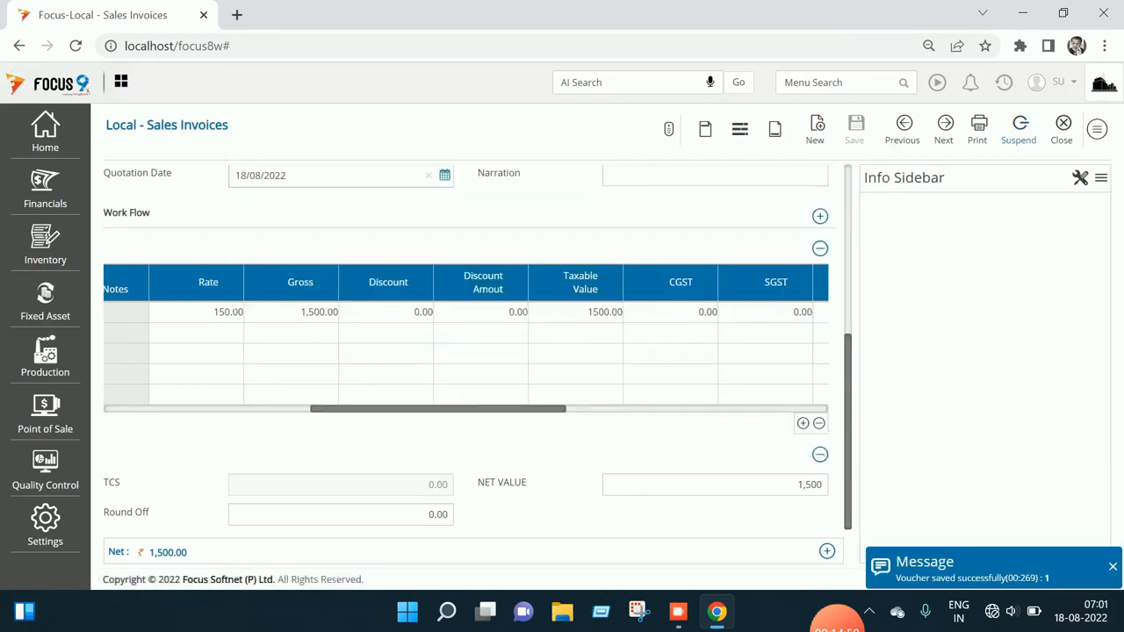
{"action": "left_click", "coordinate": [1061, 128]}
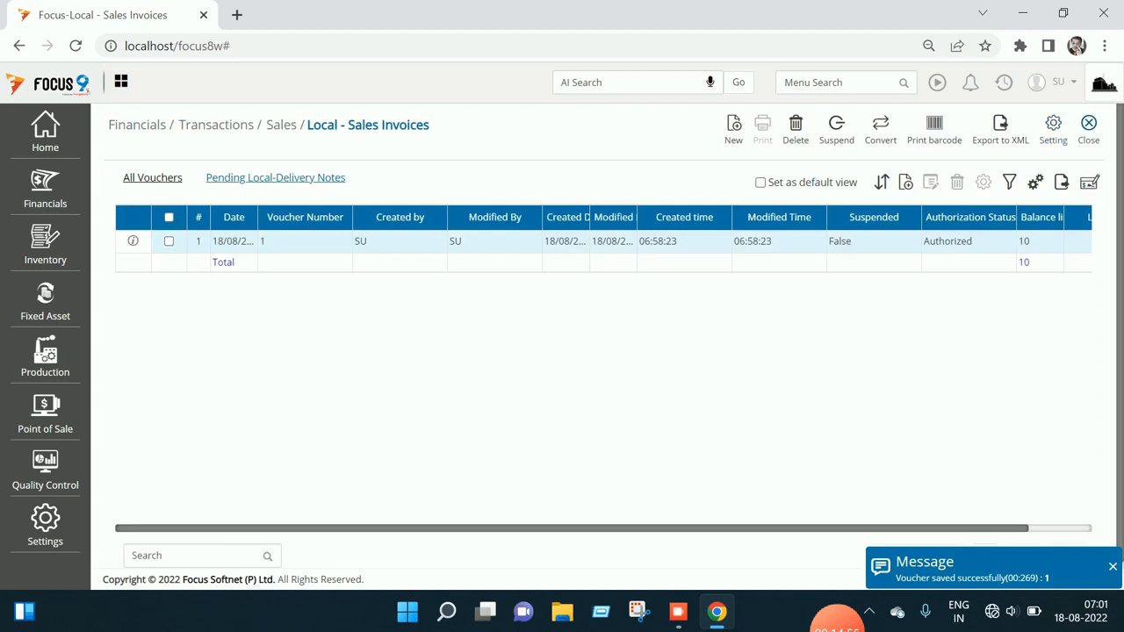
{"action": "left_click", "coordinate": [1089, 128]}
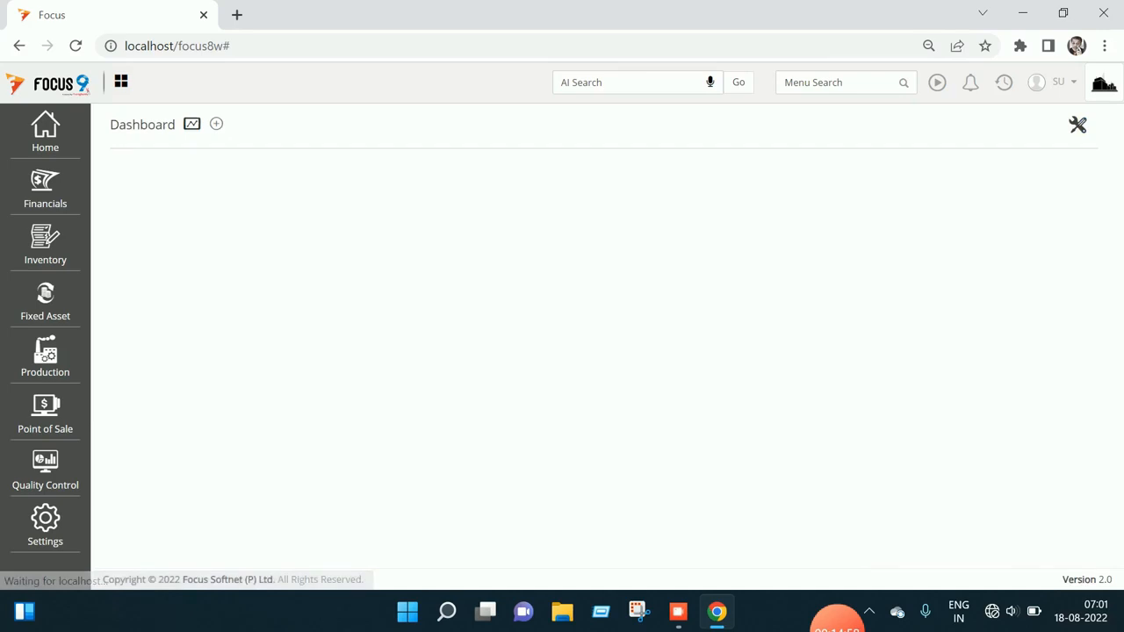
Run the Ledger report for Customer A - Local with the default date range to check the invoice entry, and close it.
{"action": "left_click", "coordinate": [799, 82]}
{"action": "type", "text": "le"}
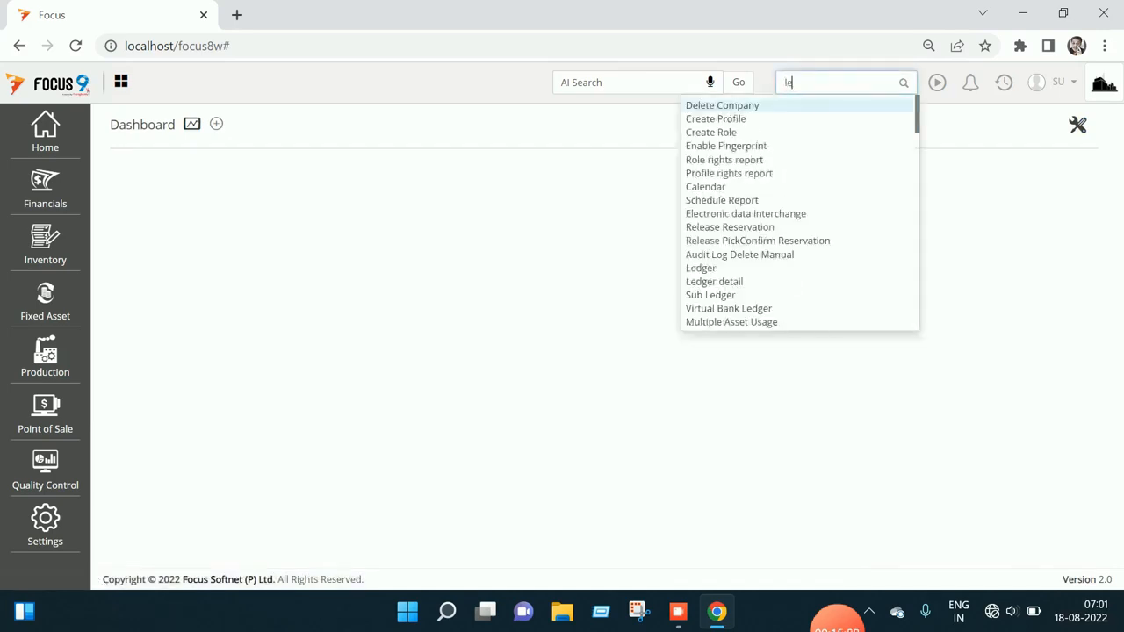
{"action": "type", "text": "dger"}
{"action": "key", "text": "Return"}
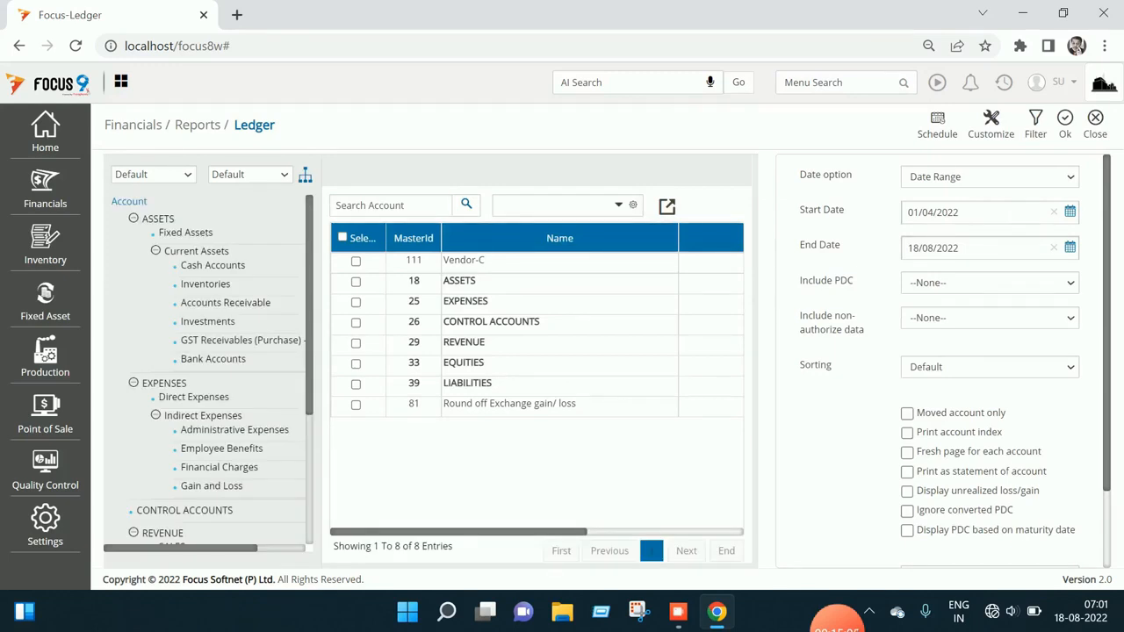
{"action": "left_click", "coordinate": [391, 205]}
{"action": "type", "text": "customer"}
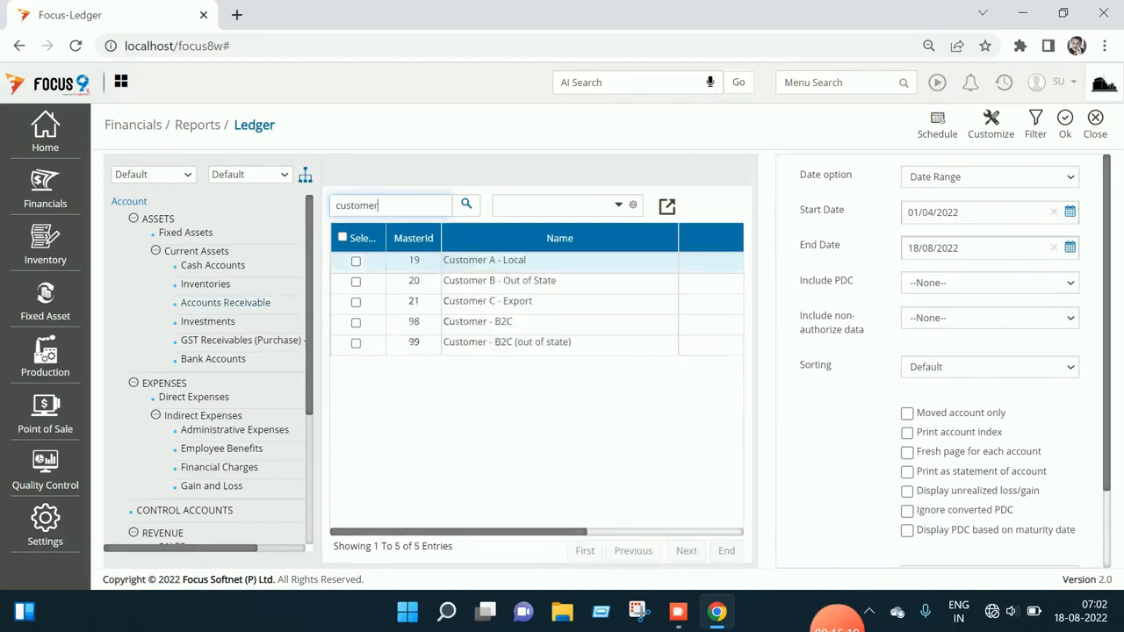
{"action": "left_click", "coordinate": [356, 262]}
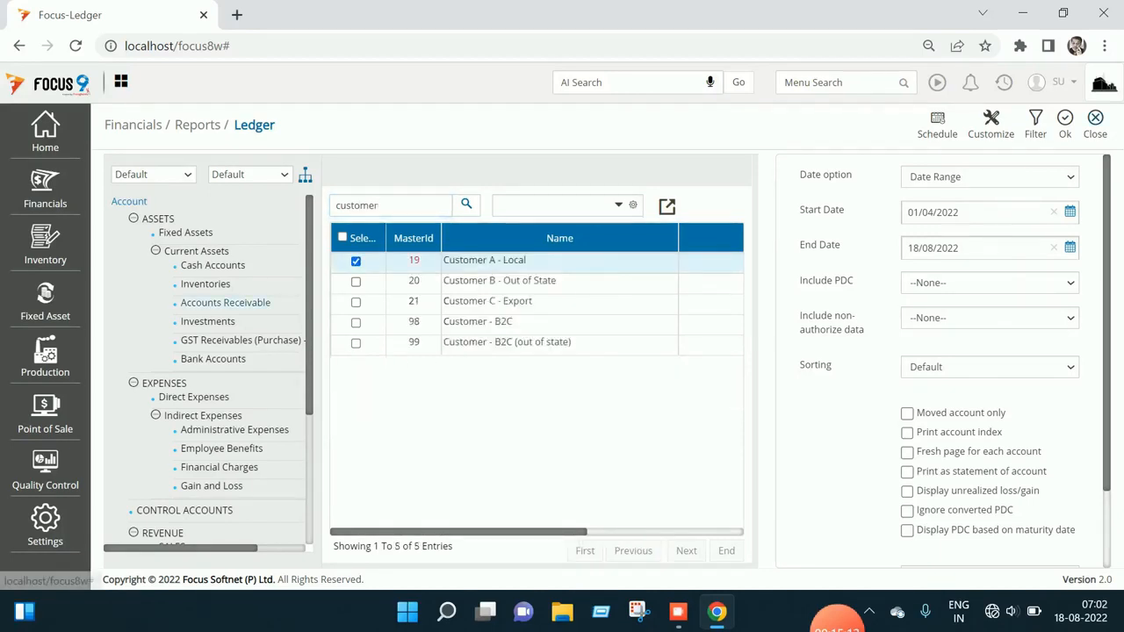
{"action": "left_click", "coordinate": [1066, 124]}
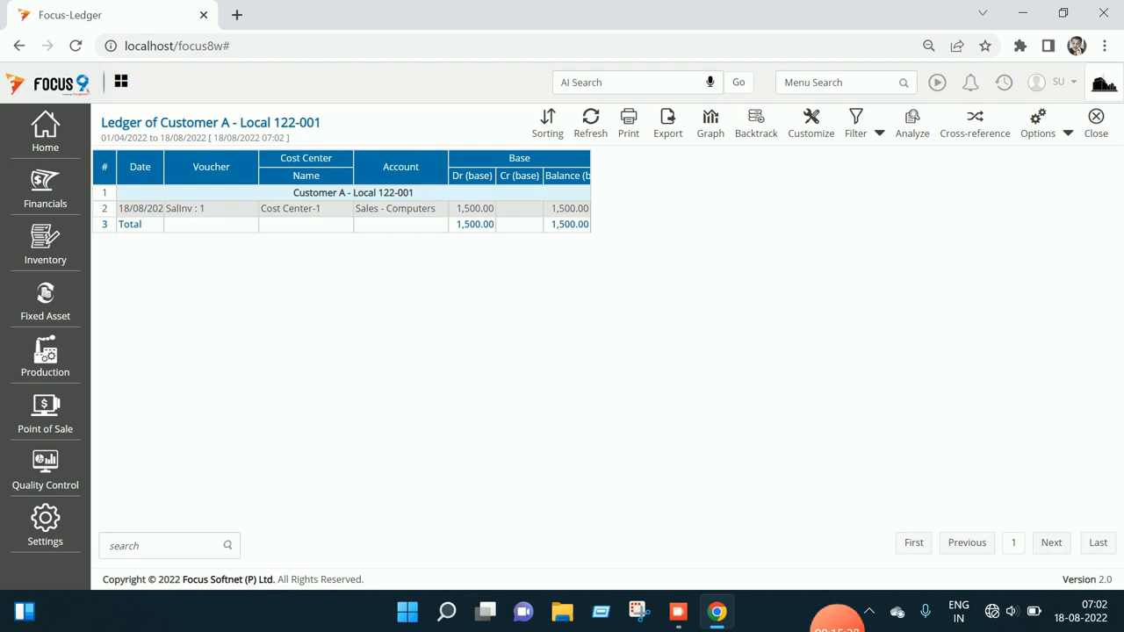
{"action": "left_click", "coordinate": [1096, 123]}
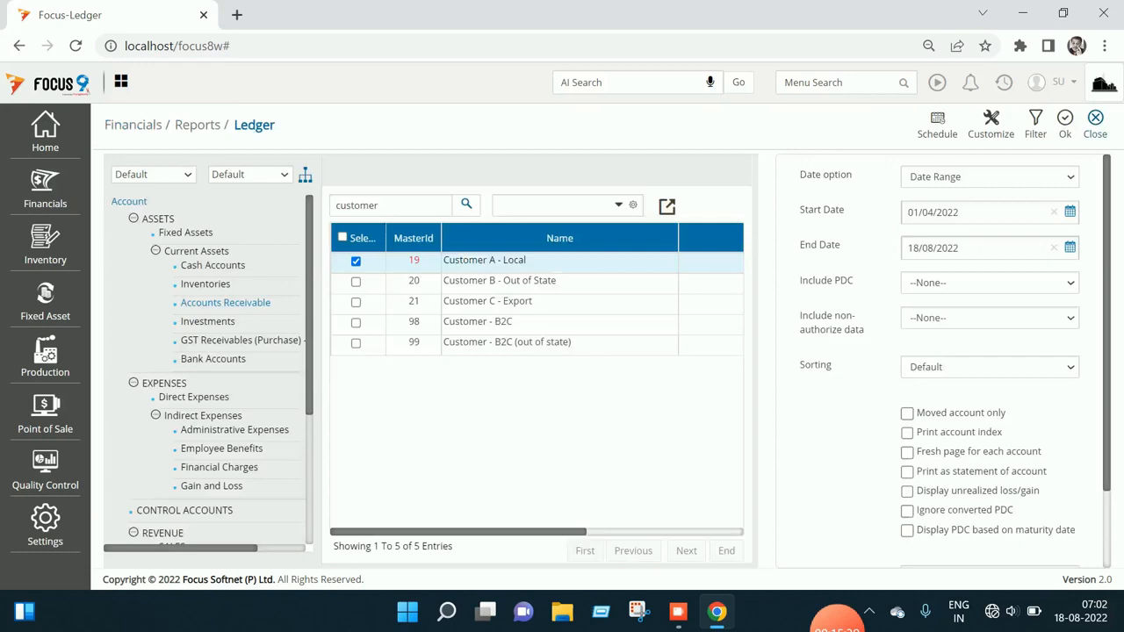
{"action": "left_click", "coordinate": [1095, 123]}
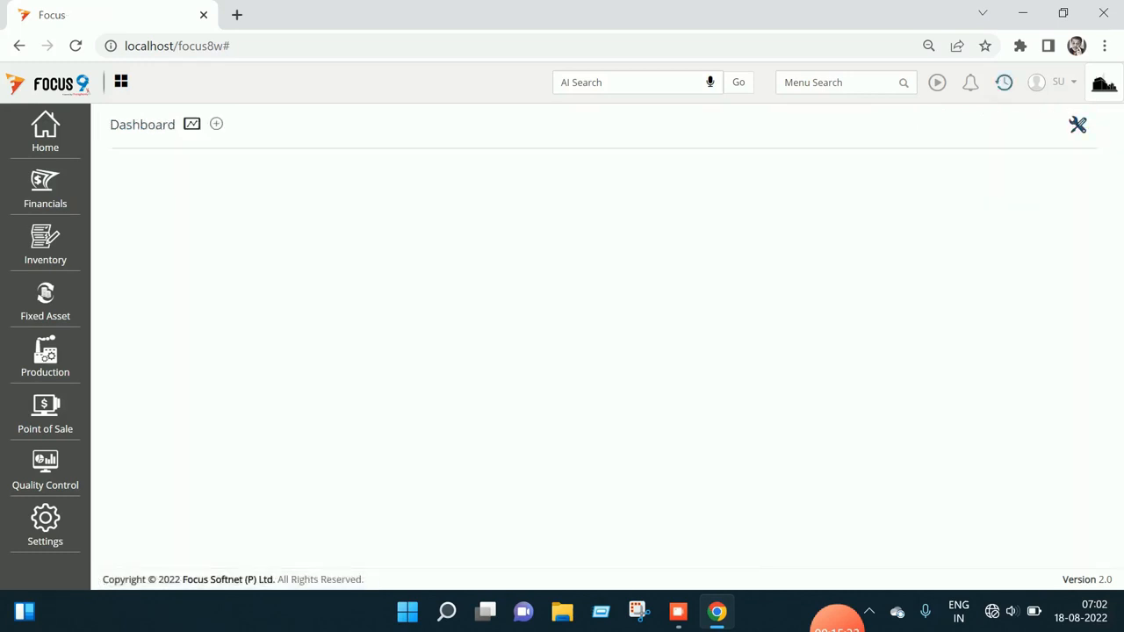
Open Local - Sales Invoices voucher 1, examine its posting details, and close the voucher and the list.
{"action": "left_click", "coordinate": [1004, 82]}
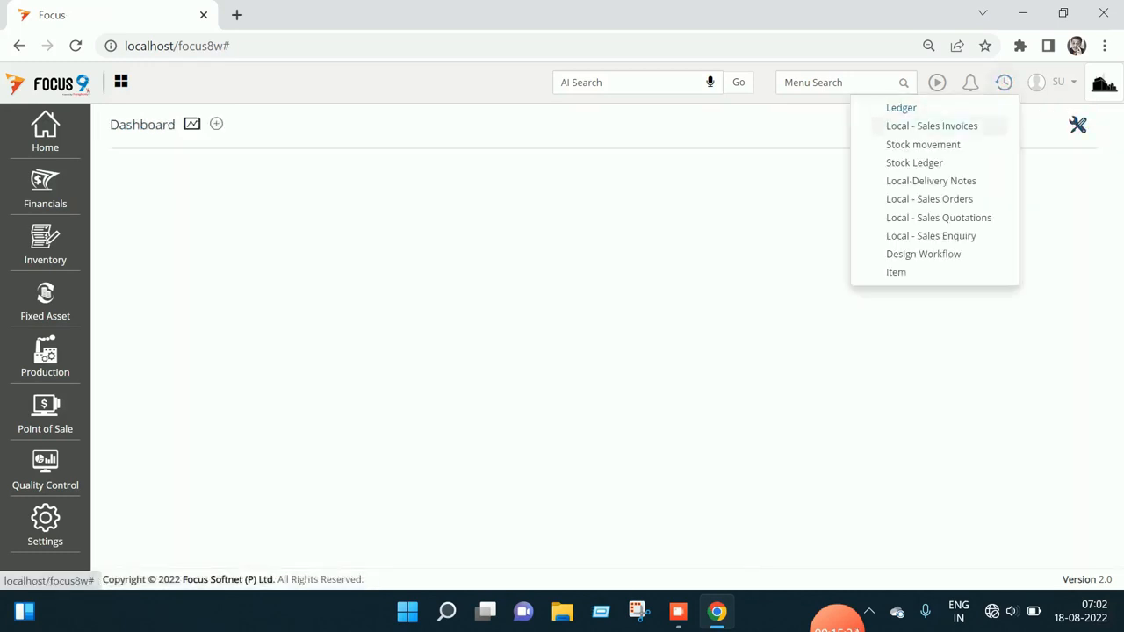
{"action": "left_click", "coordinate": [932, 126]}
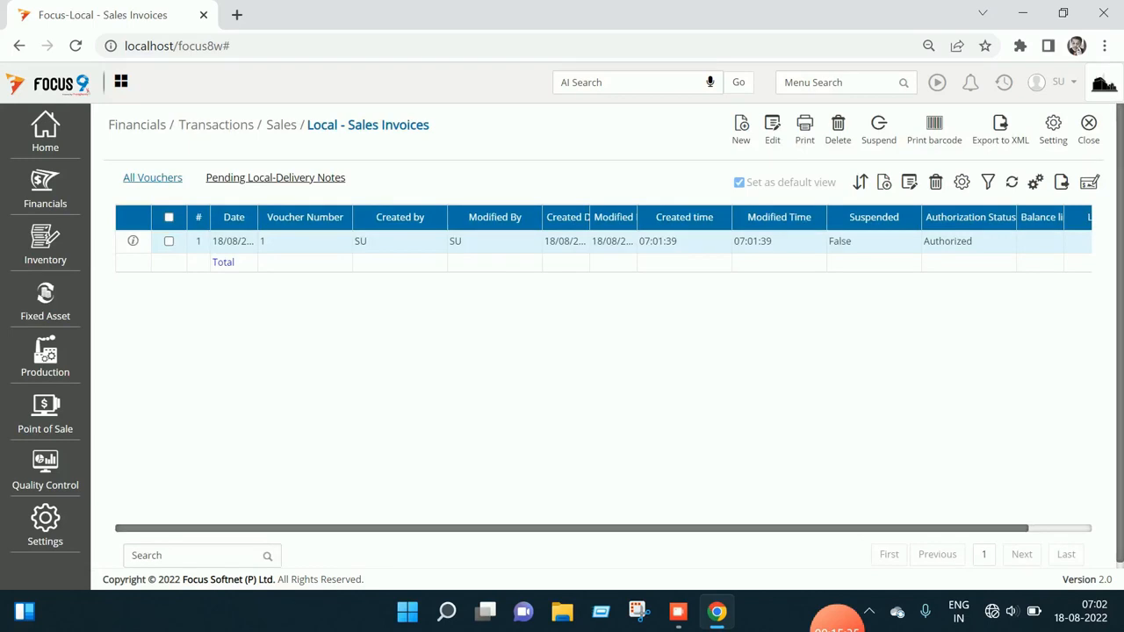
{"action": "double_click", "coordinate": [518, 242]}
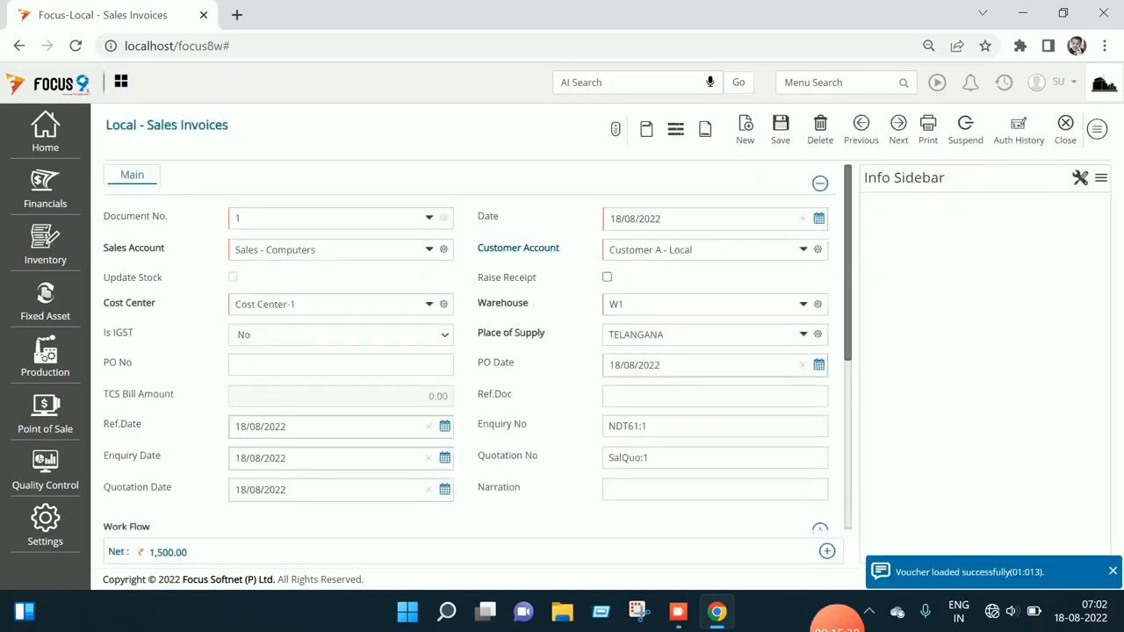
{"action": "left_click", "coordinate": [1097, 129]}
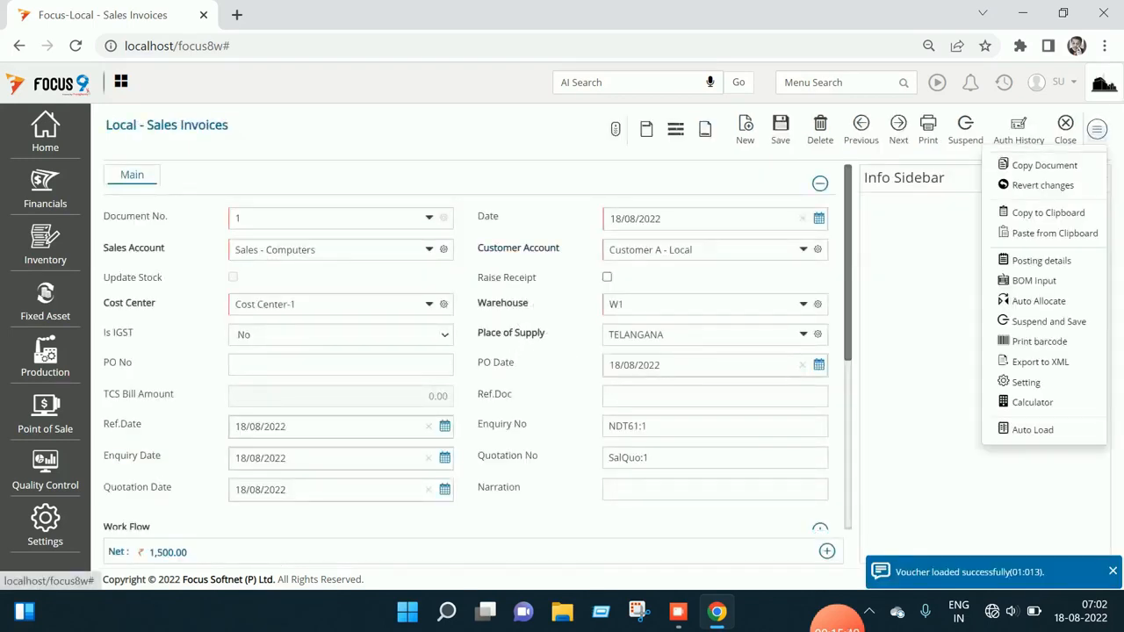
{"action": "left_click", "coordinate": [1042, 261]}
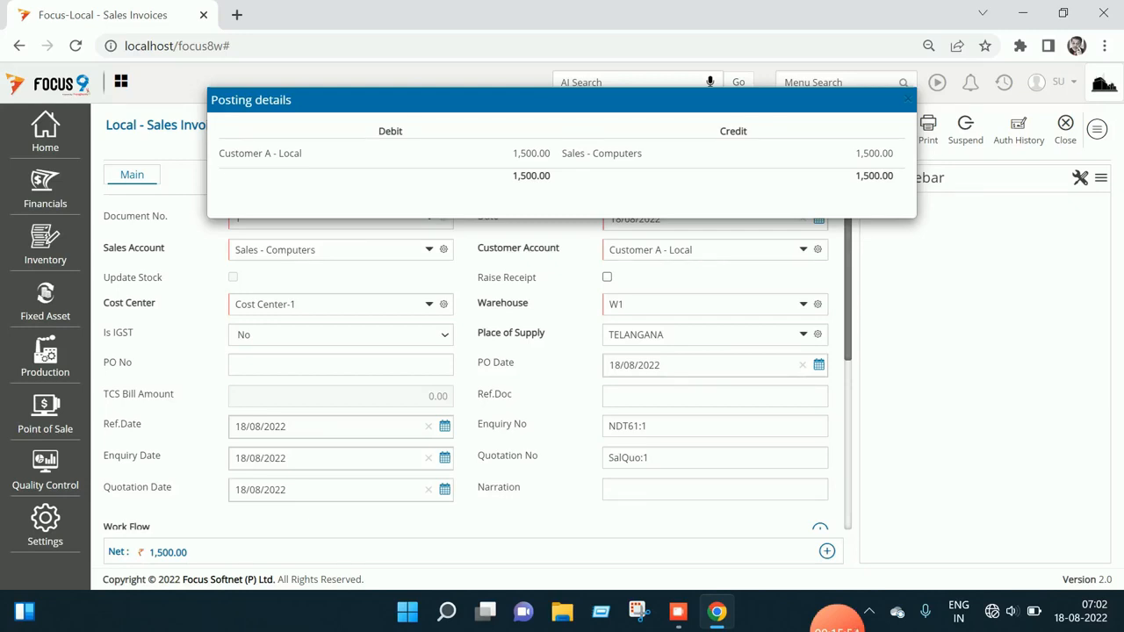
{"action": "key", "text": "Escape"}
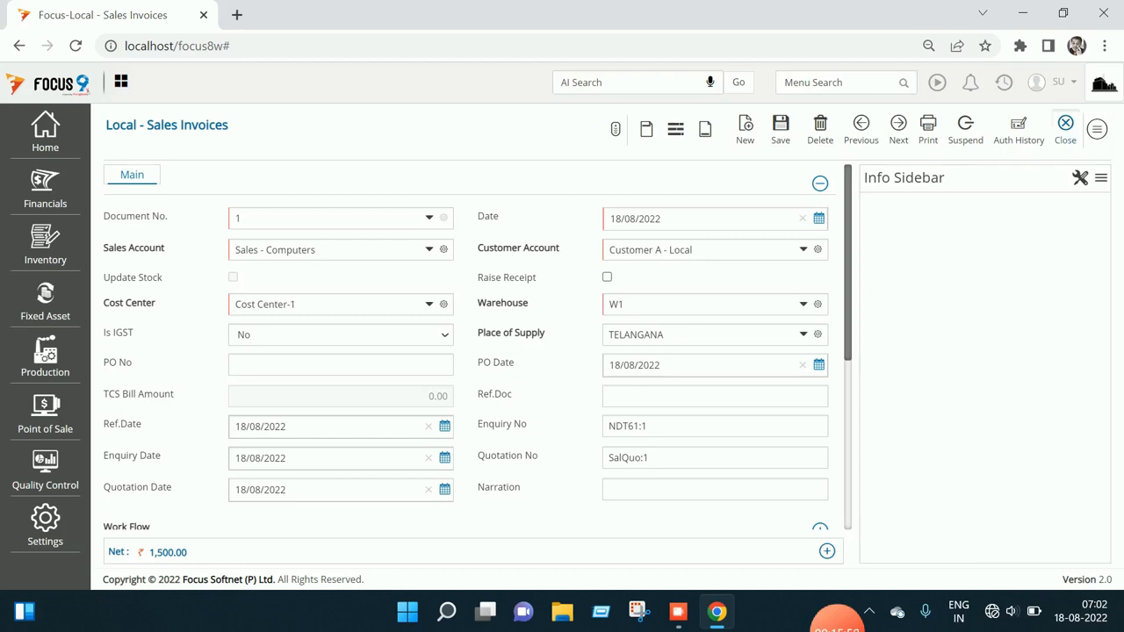
{"action": "left_click", "coordinate": [1065, 129]}
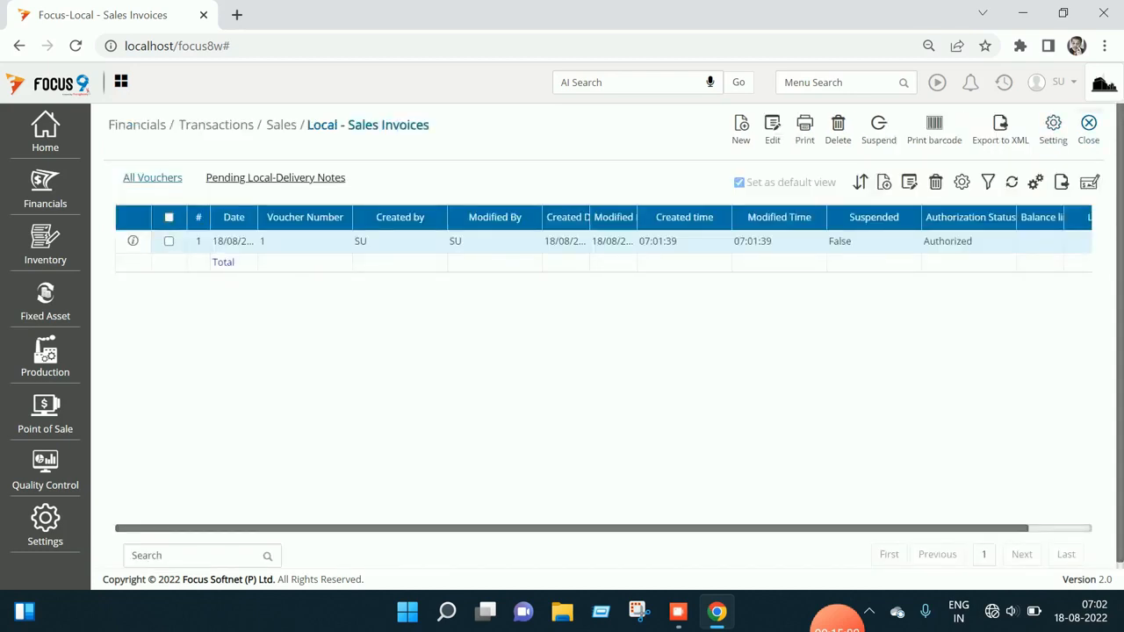
{"action": "left_click", "coordinate": [1089, 129]}
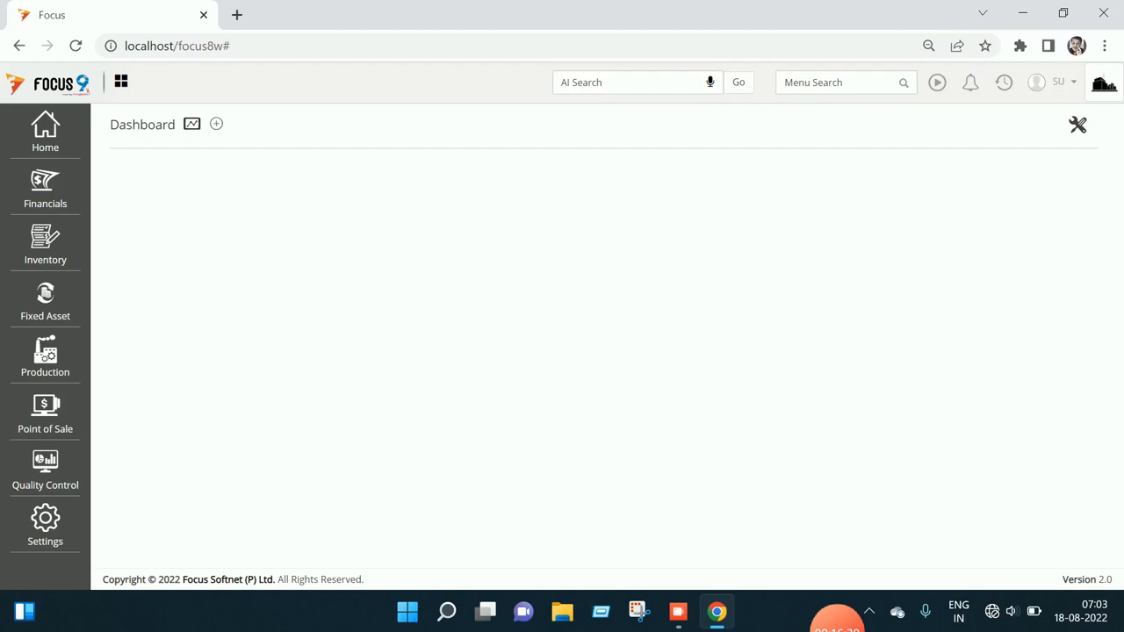
Create a new Cash Receipts voucher with Cash as its Cash/Bank Account.
{"action": "type", "text": "cash"}
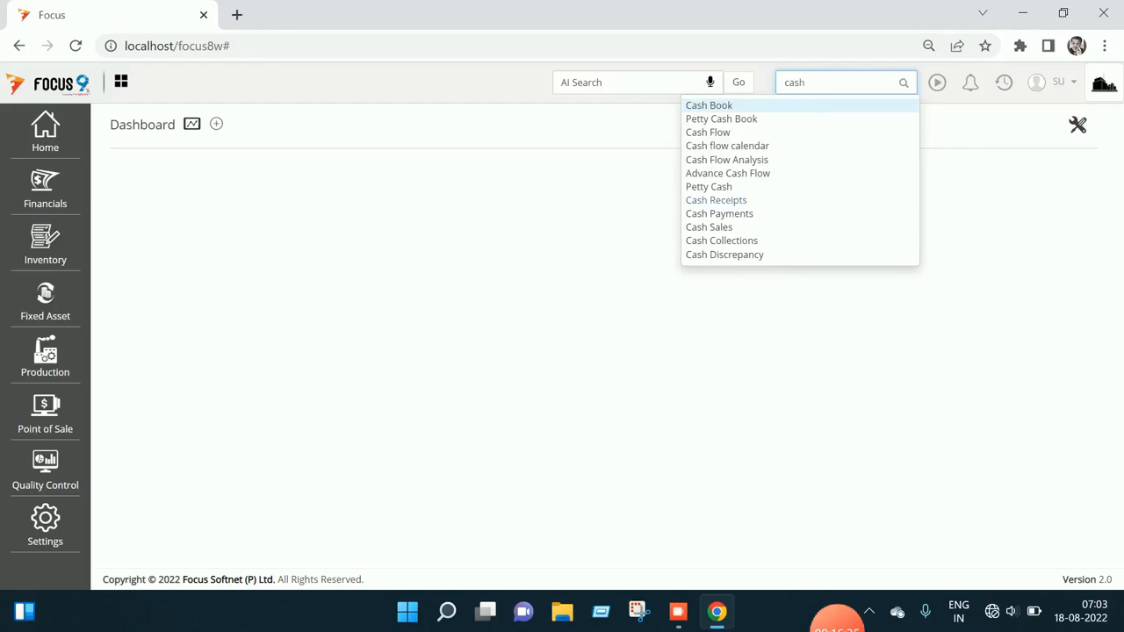
{"action": "key", "text": "Return"}
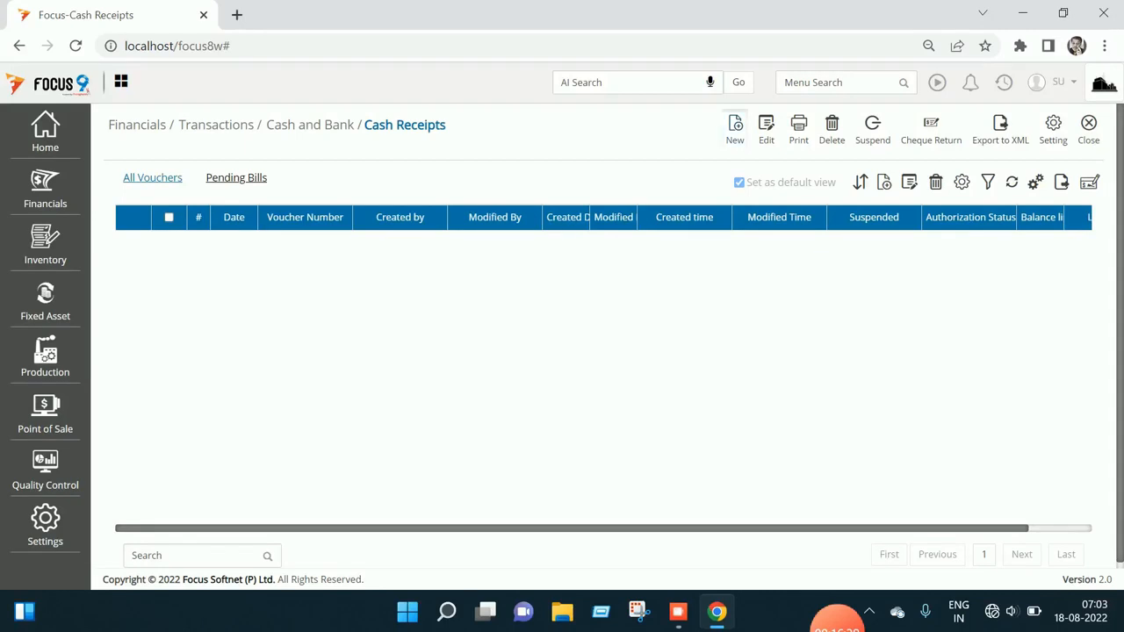
{"action": "left_click", "coordinate": [735, 127]}
{"action": "key", "text": "Tab"}
{"action": "type", "text": "cas"}
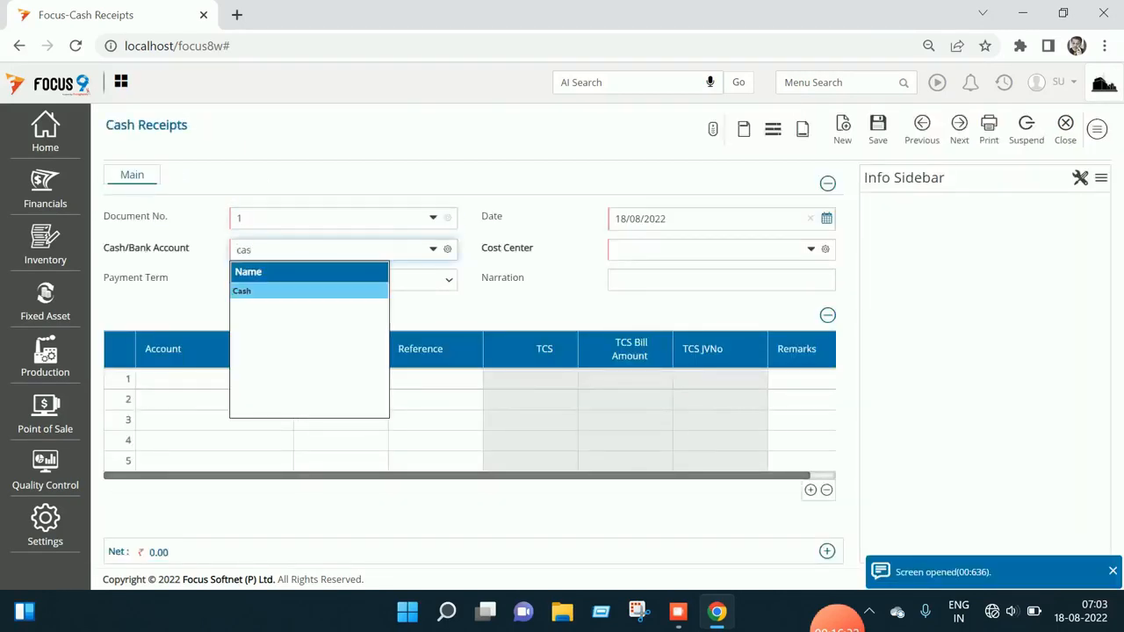
{"action": "key", "text": "Return"}
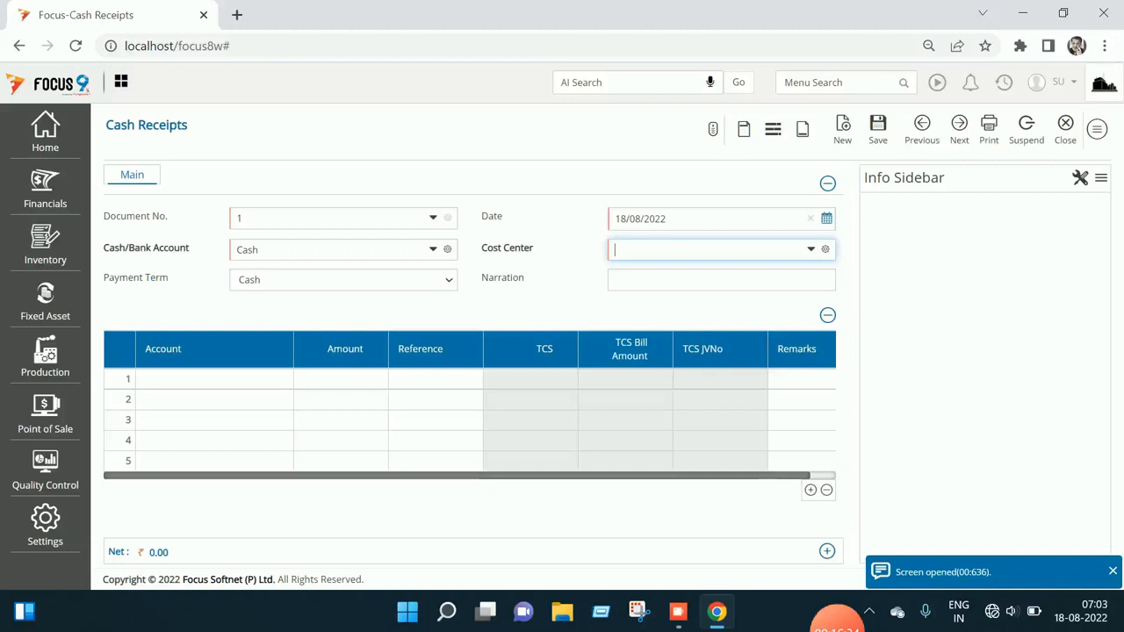
Set the cash receipt's Cost Center to Cost Center-1 and keep Cash as the Payment Term.
{"action": "type", "text": "c"}
{"action": "key", "text": "Return"}
{"action": "left_click", "coordinate": [344, 280]}
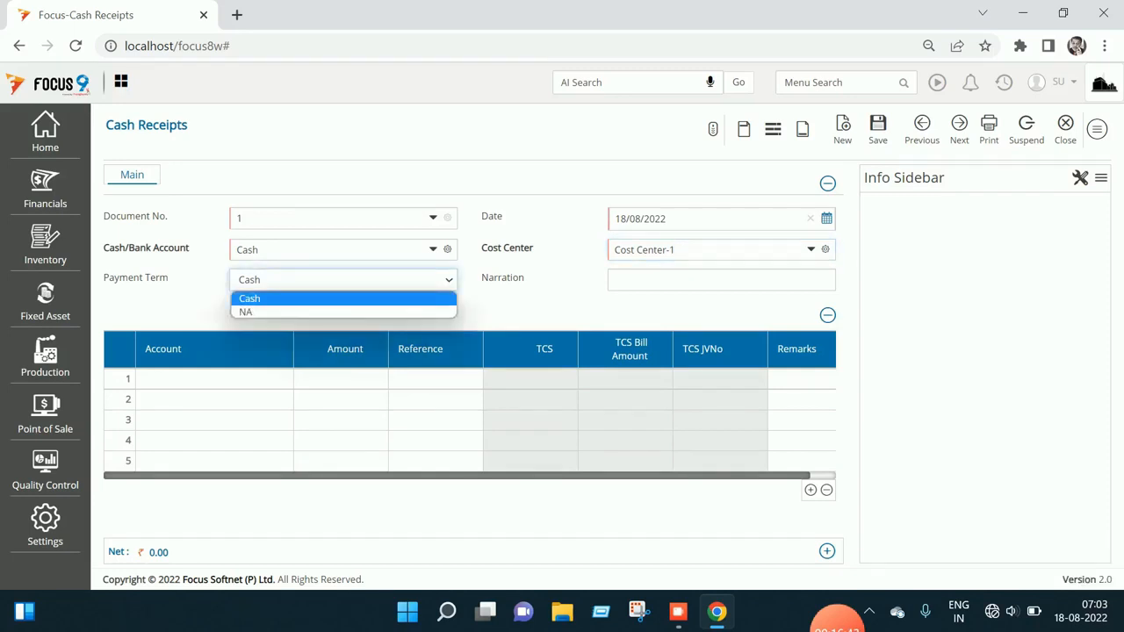
{"action": "key", "text": "Return"}
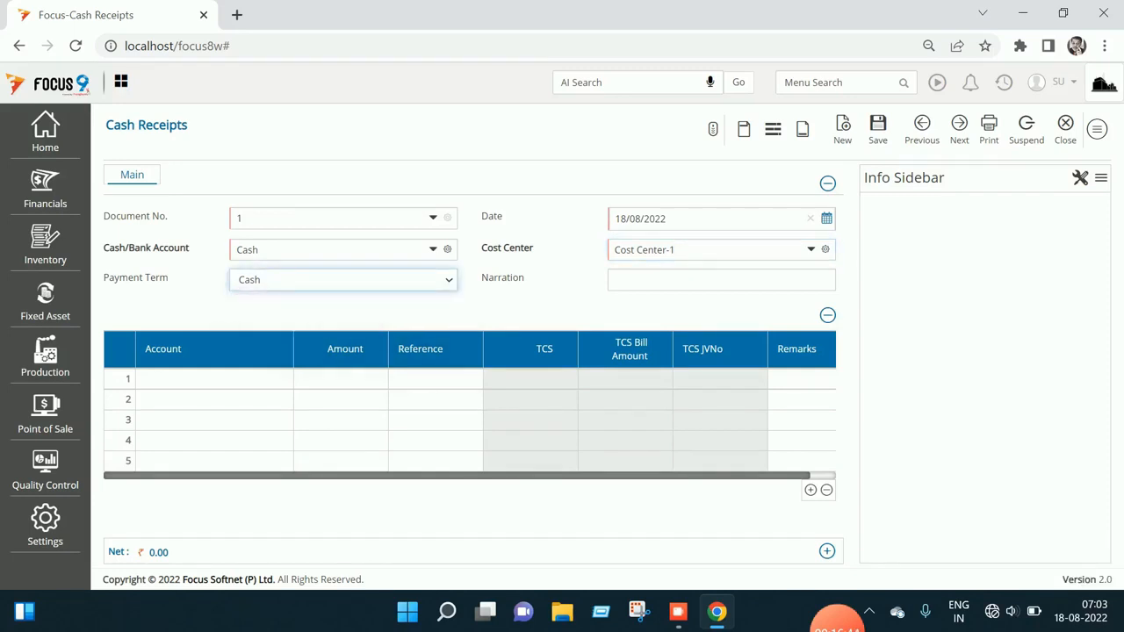
Enter Customer A - Local with an amount of 1500 in the receipt's first row.
{"action": "left_click", "coordinate": [214, 380]}
{"action": "type", "text": "cu"}
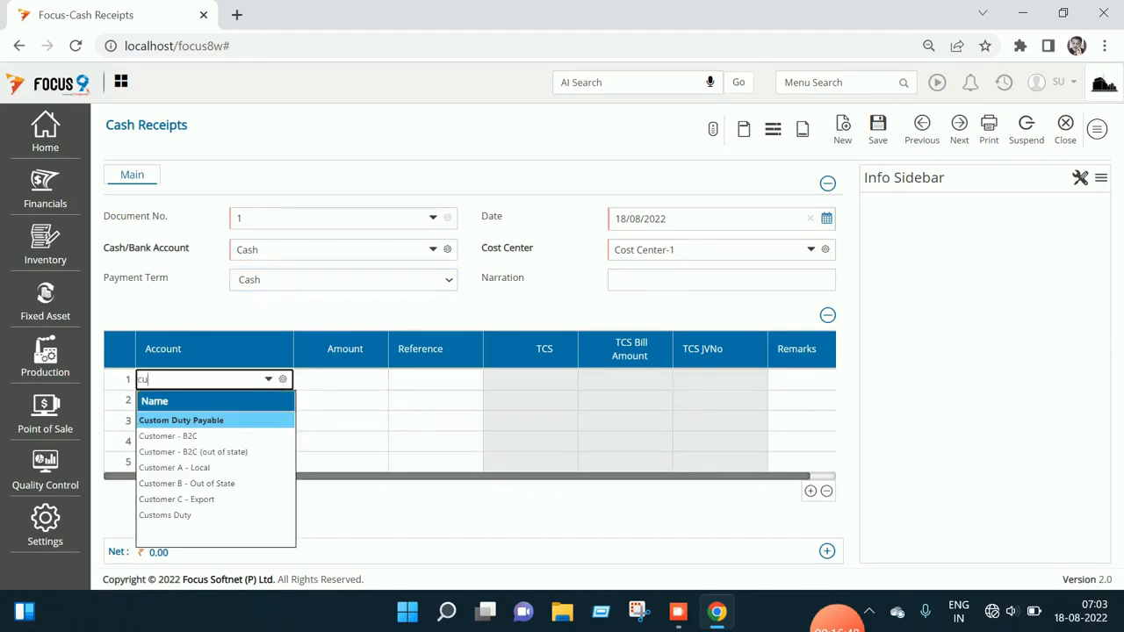
{"action": "left_click", "coordinate": [175, 468]}
{"action": "key", "text": "Tab"}
{"action": "type", "text": "1"}
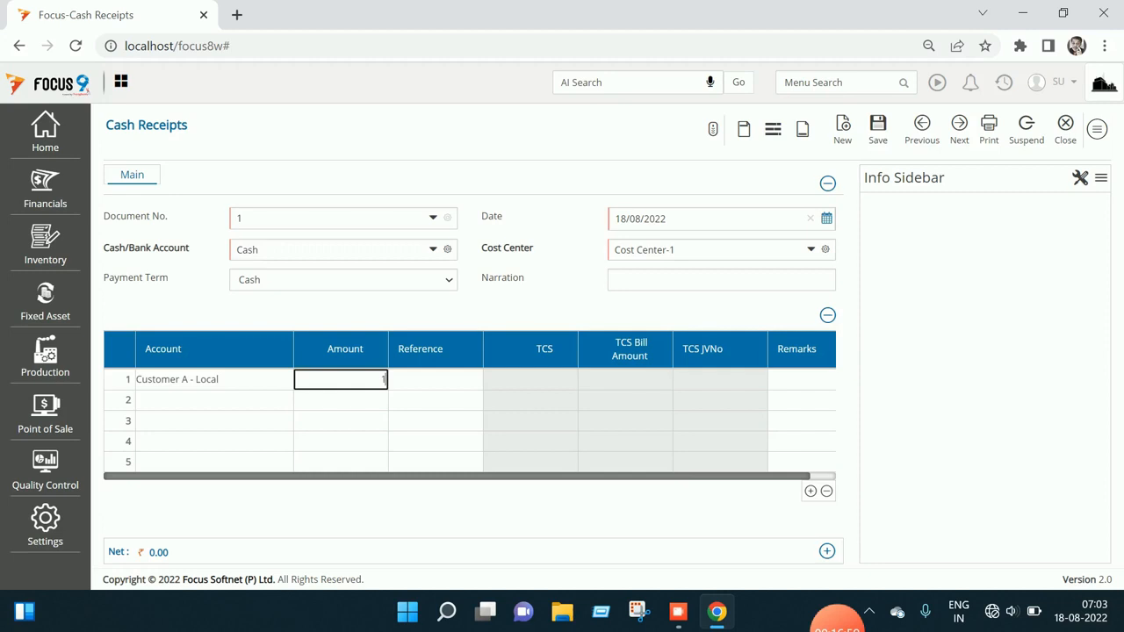
{"action": "type", "text": "500"}
{"action": "key", "text": "Tab"}
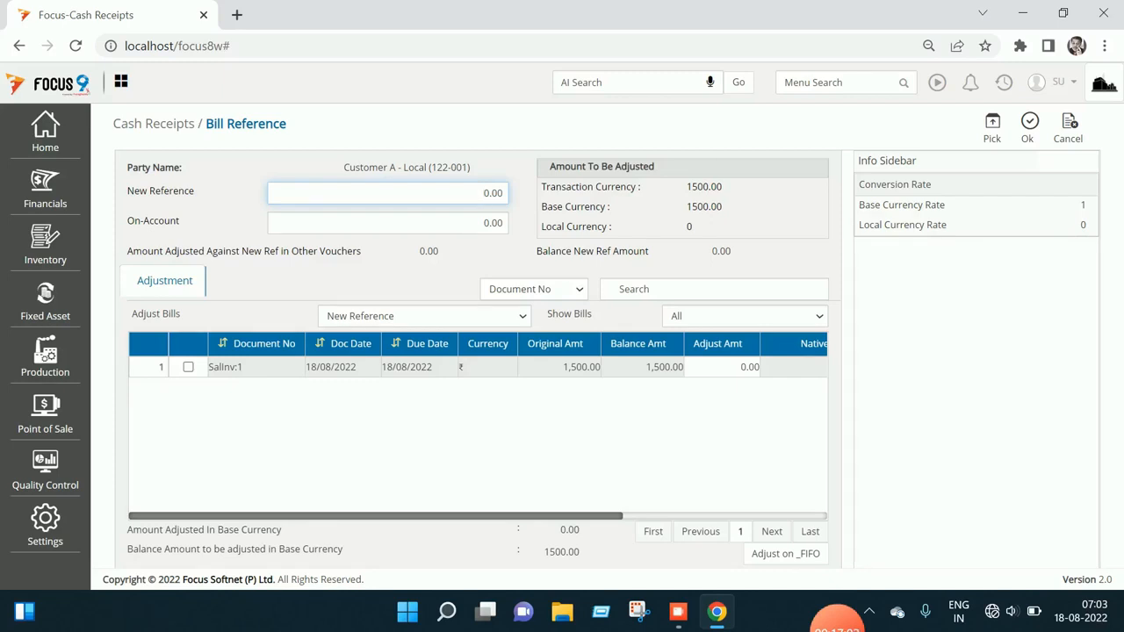
Adjust the full 1,500.00 receipt against bill SalInv:1 and save the Cash Receipts voucher.
{"action": "left_click", "coordinate": [722, 367]}
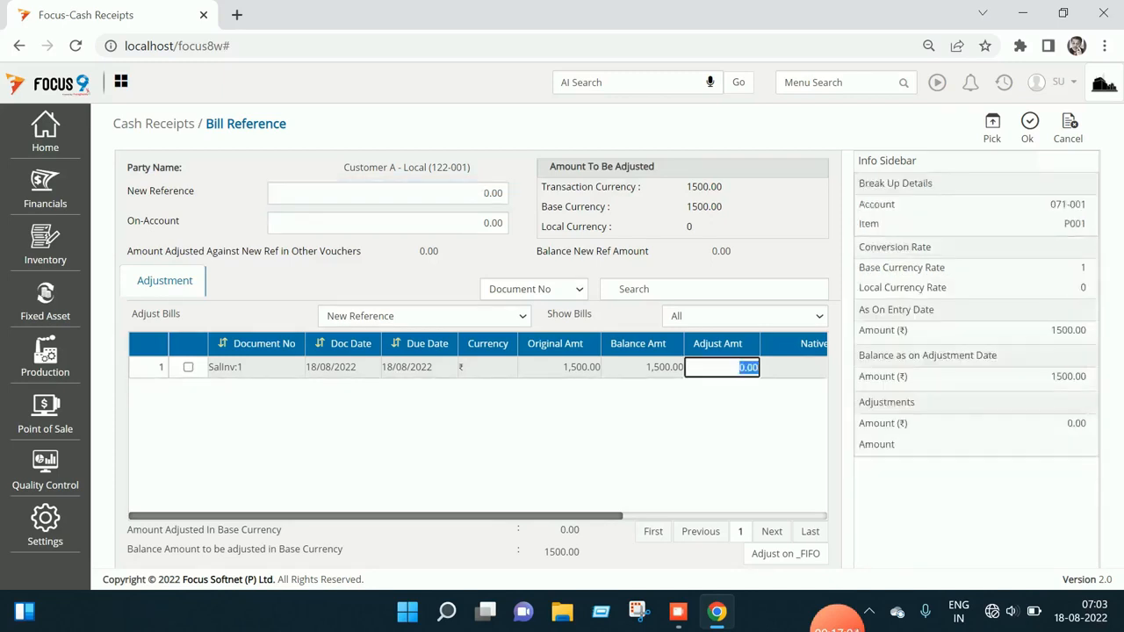
{"action": "left_click", "coordinate": [993, 127]}
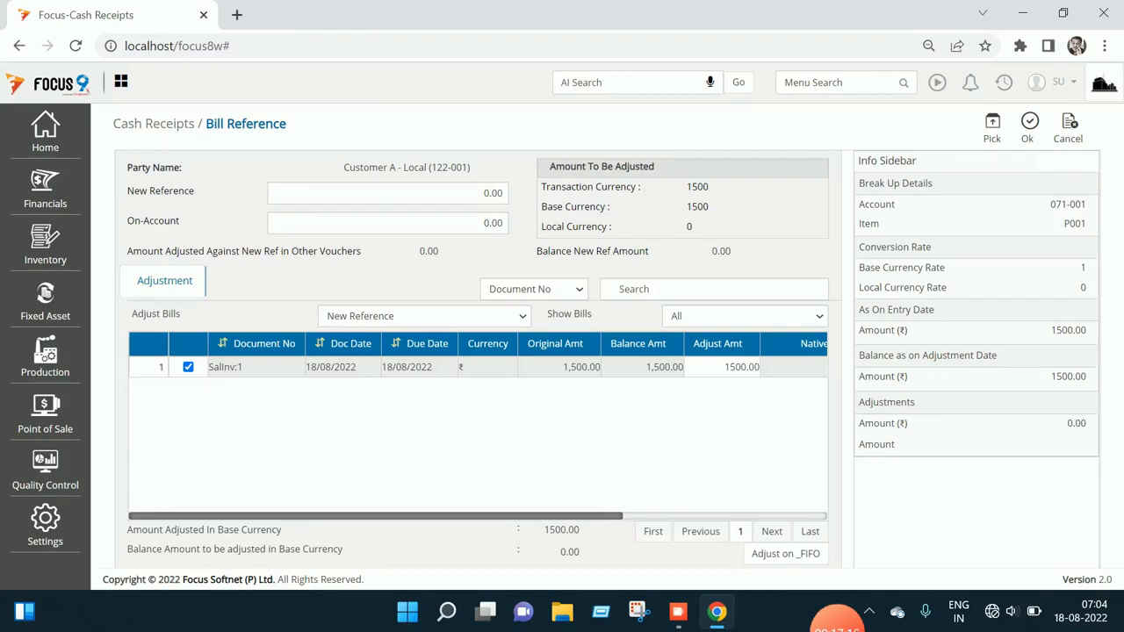
{"action": "left_click", "coordinate": [1029, 128]}
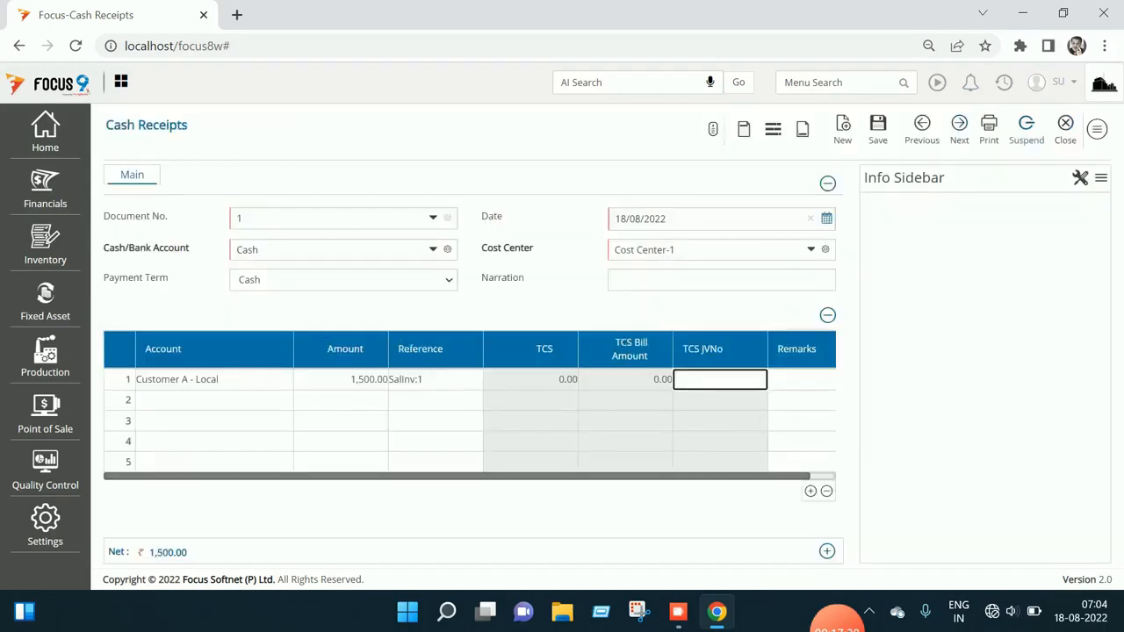
{"action": "left_click", "coordinate": [878, 128]}
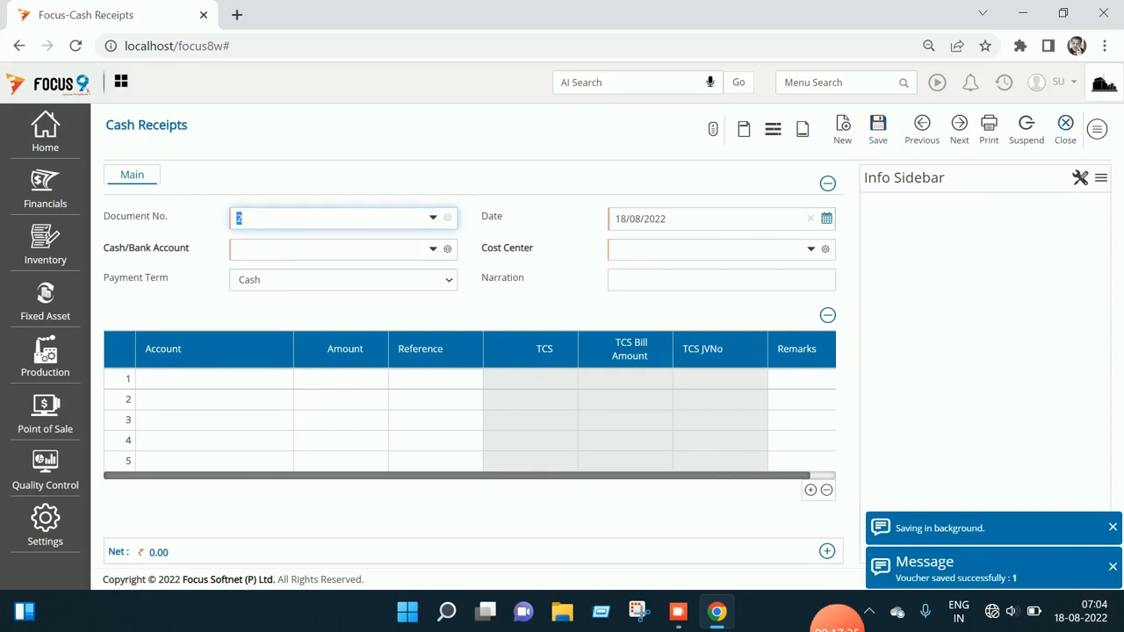
Reopen Cash Receipts voucher 1, examine its posting details, and close the voucher and the Cash Receipts screen.
{"action": "left_click", "coordinate": [922, 128]}
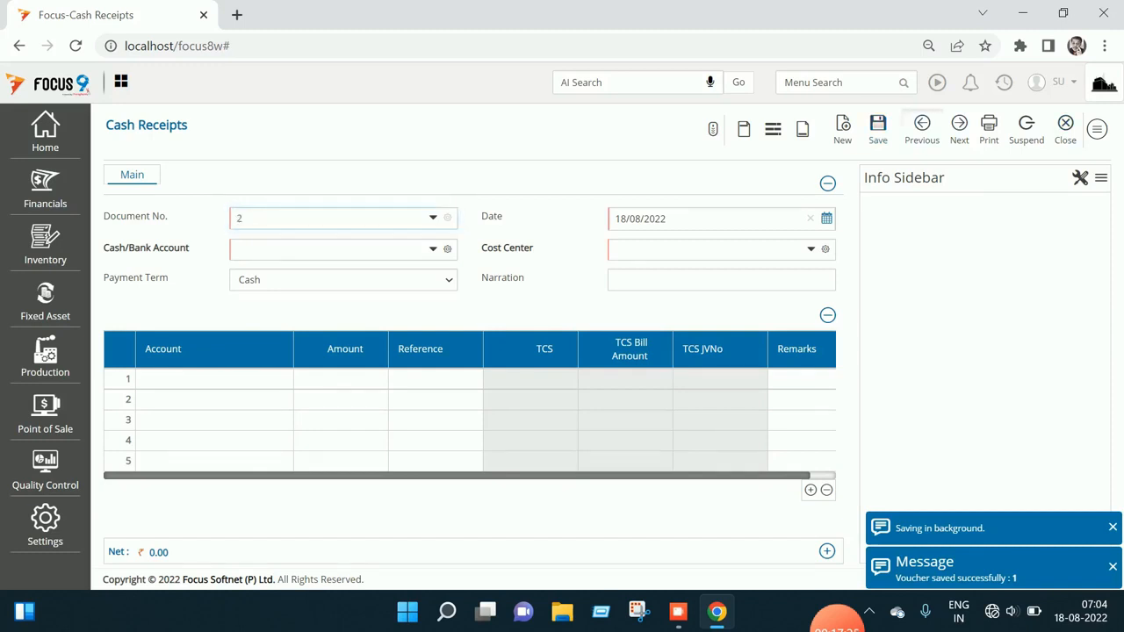
{"action": "left_click", "coordinate": [1097, 129]}
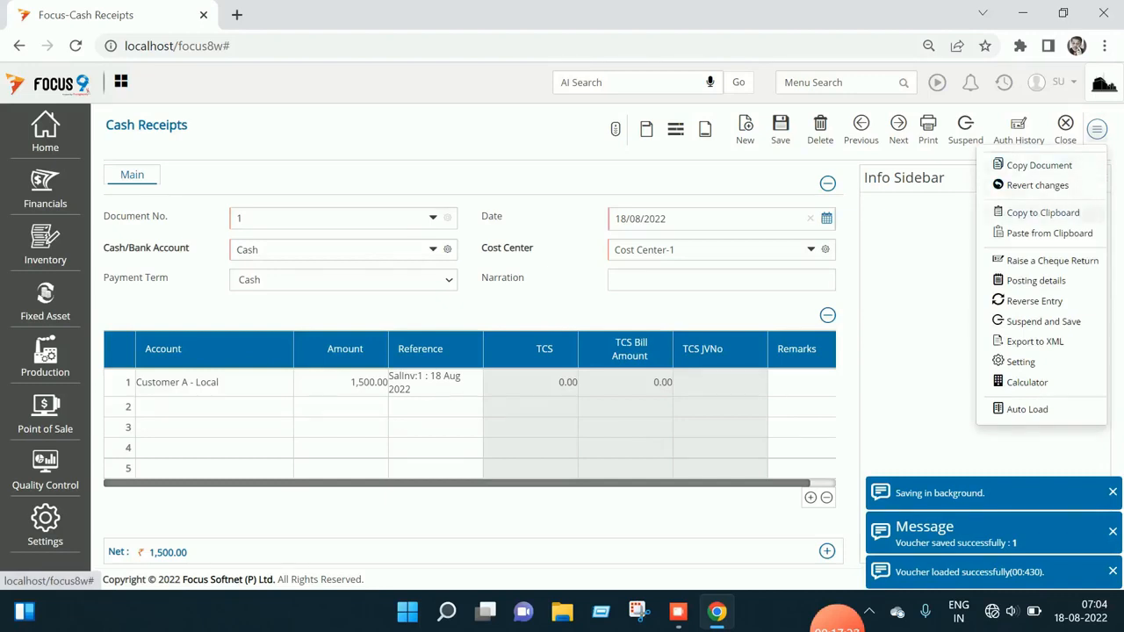
{"action": "left_click", "coordinate": [1037, 280]}
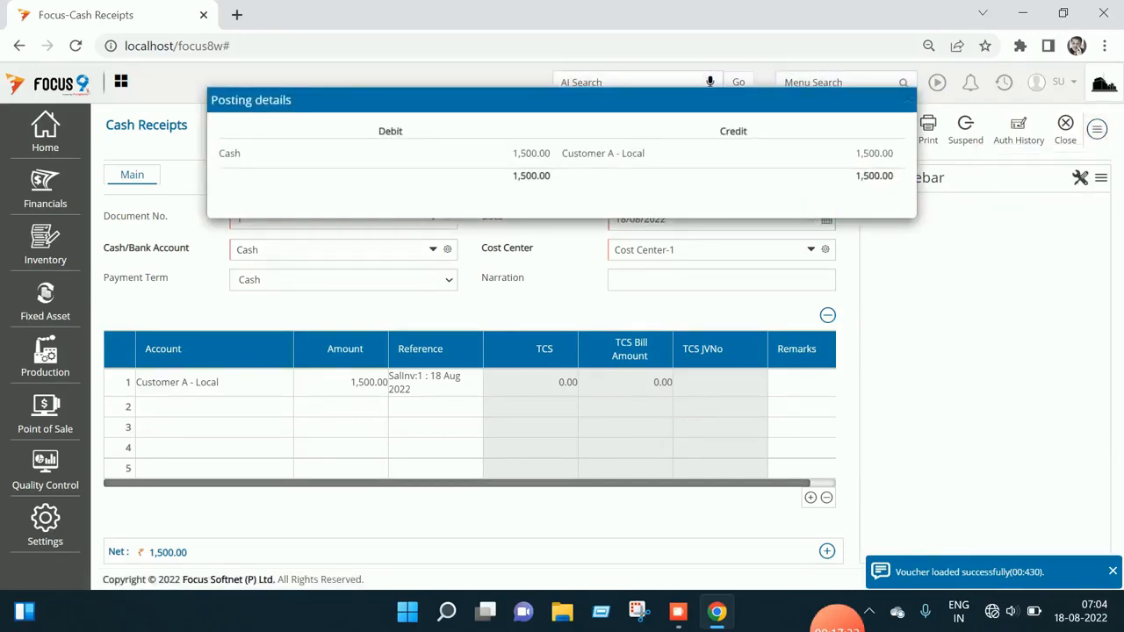
{"action": "left_click", "coordinate": [908, 99]}
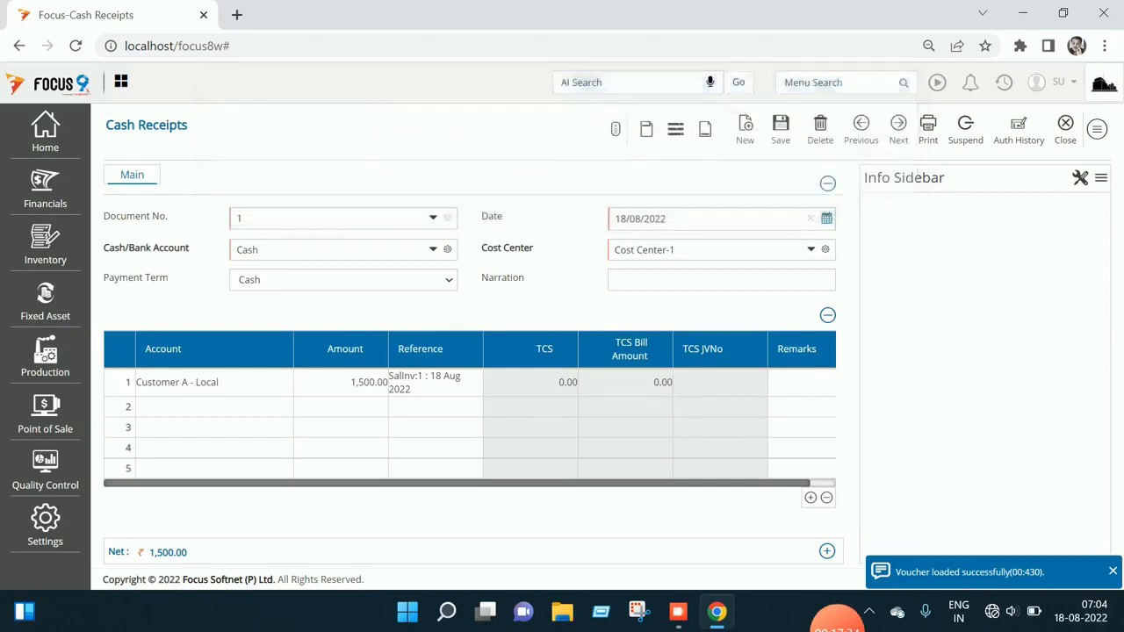
{"action": "left_click", "coordinate": [1066, 130]}
{"action": "left_click", "coordinate": [1089, 129]}
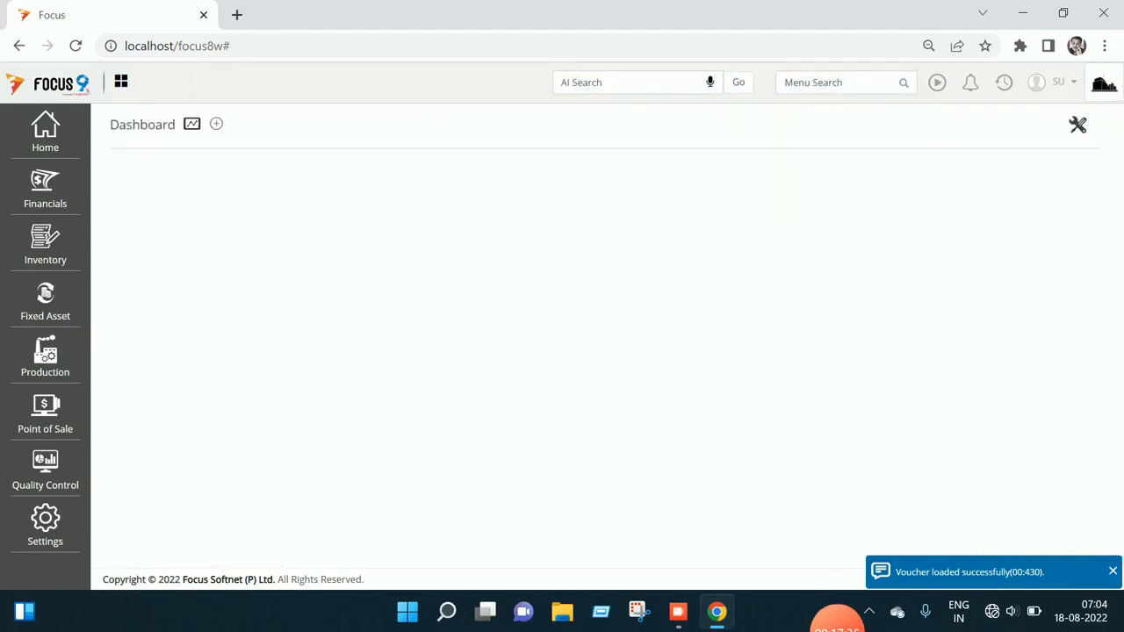
Run the Ledger report for Customer A - Local with the default date range to check the receipt entry, and close it.
{"action": "left_click", "coordinate": [839, 83]}
{"action": "type", "text": "ledger"}
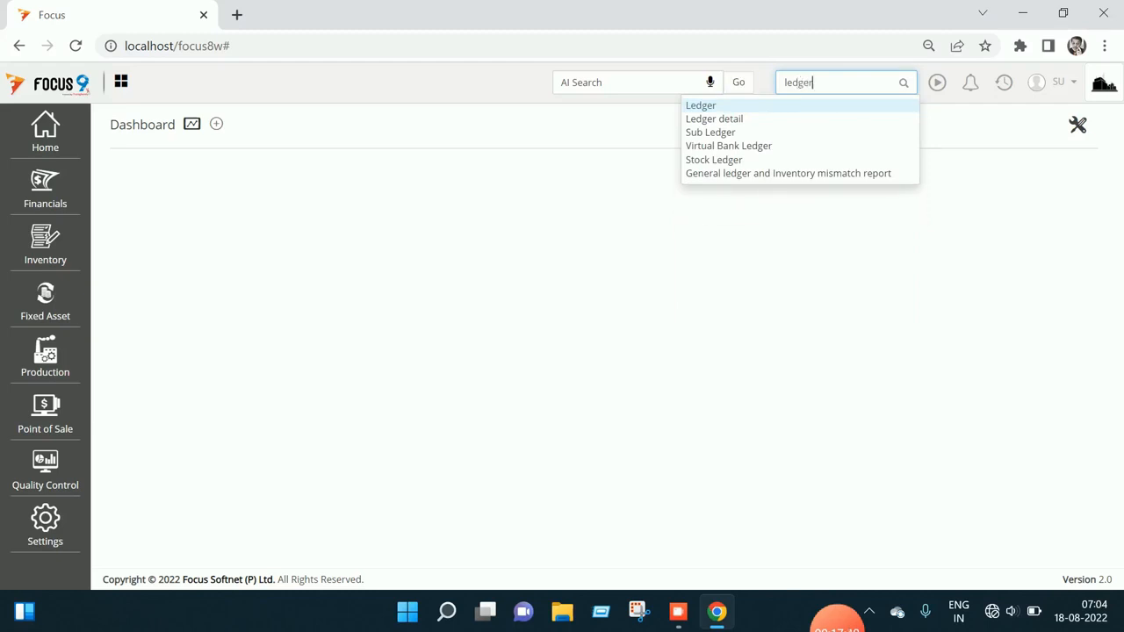
{"action": "key", "text": "Return"}
{"action": "left_click", "coordinate": [391, 206]}
{"action": "type", "text": "customer"}
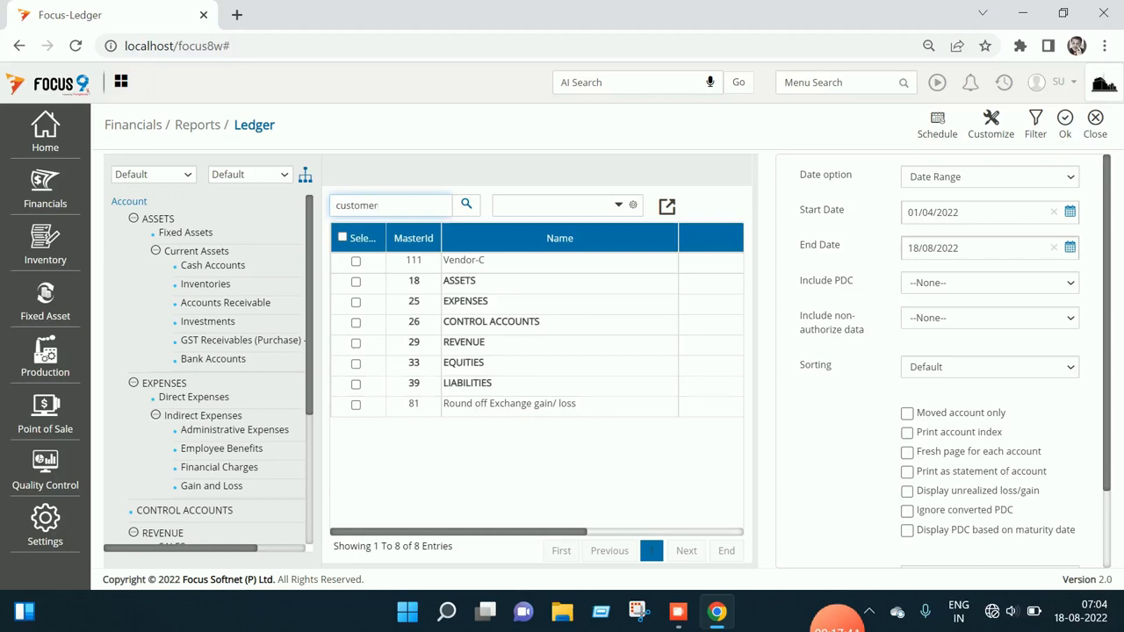
{"action": "key", "text": "Return"}
{"action": "left_click", "coordinate": [356, 262]}
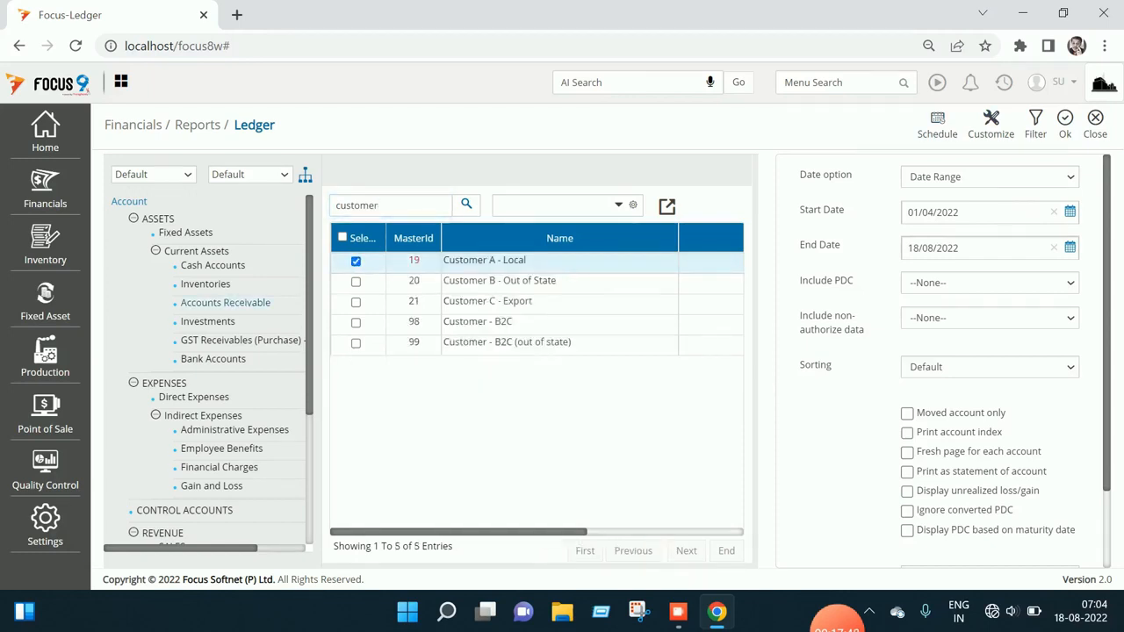
{"action": "left_click", "coordinate": [1065, 123]}
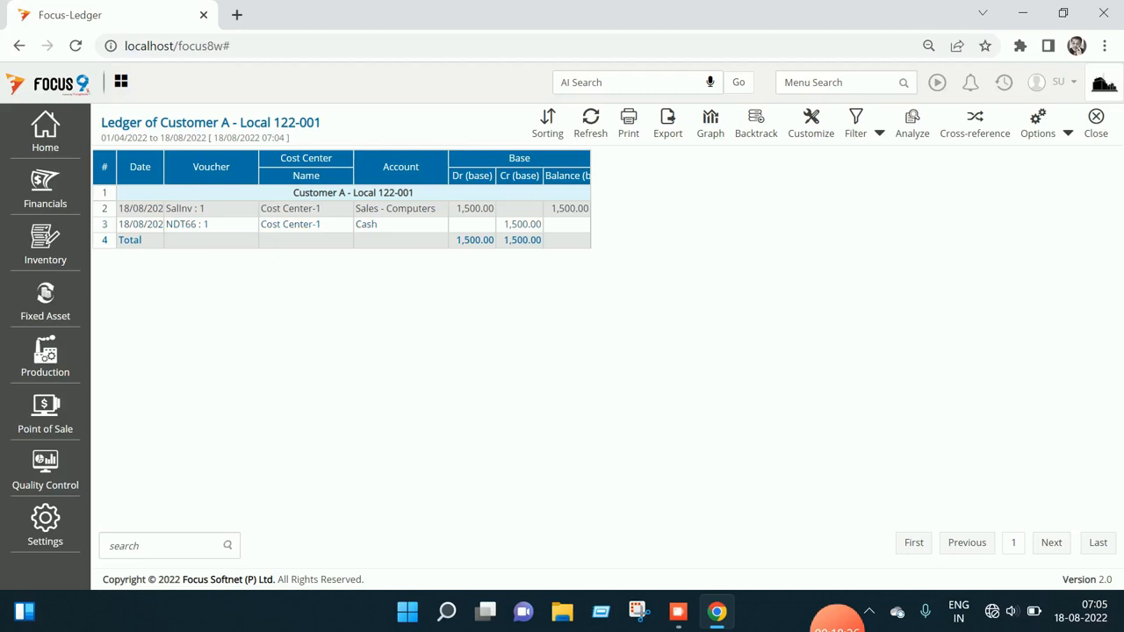
{"action": "left_click", "coordinate": [1096, 123]}
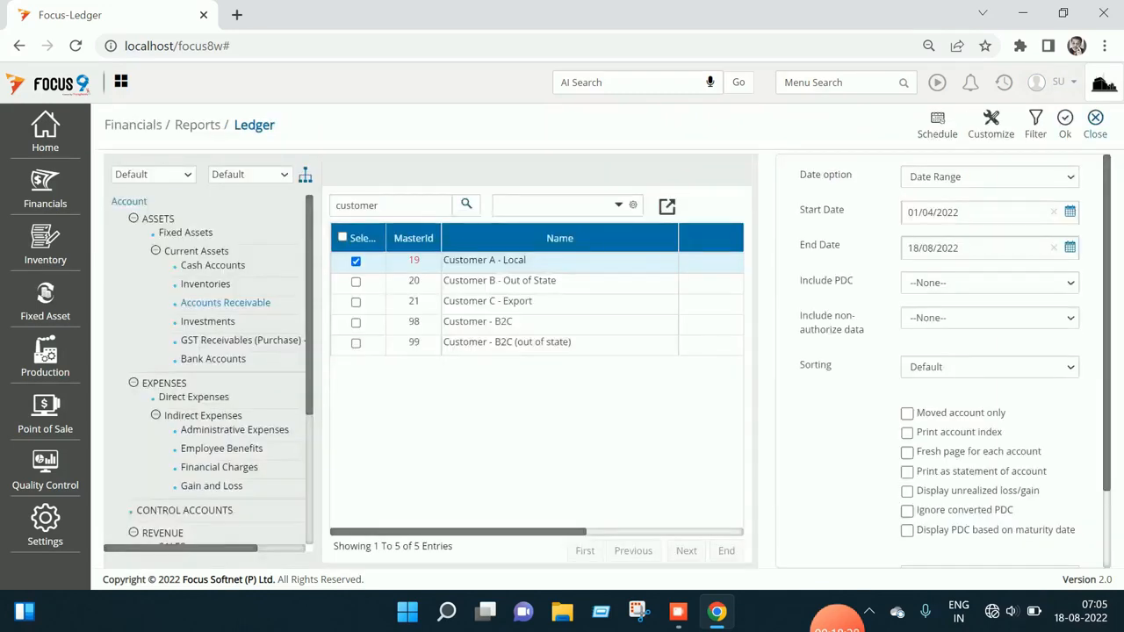
{"action": "left_click", "coordinate": [1097, 123]}
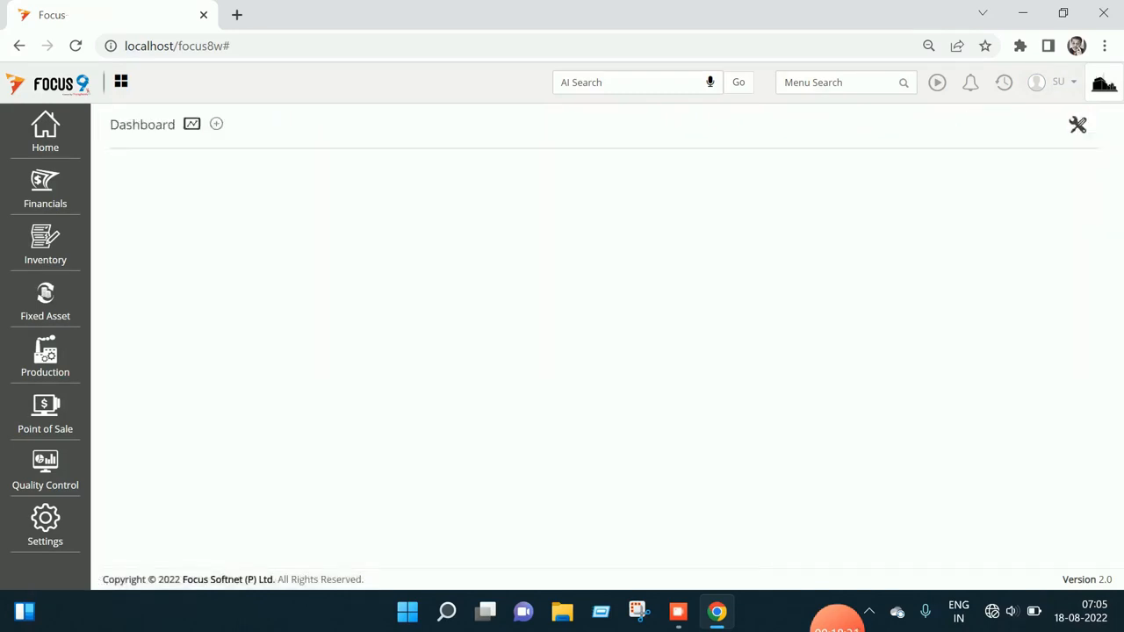